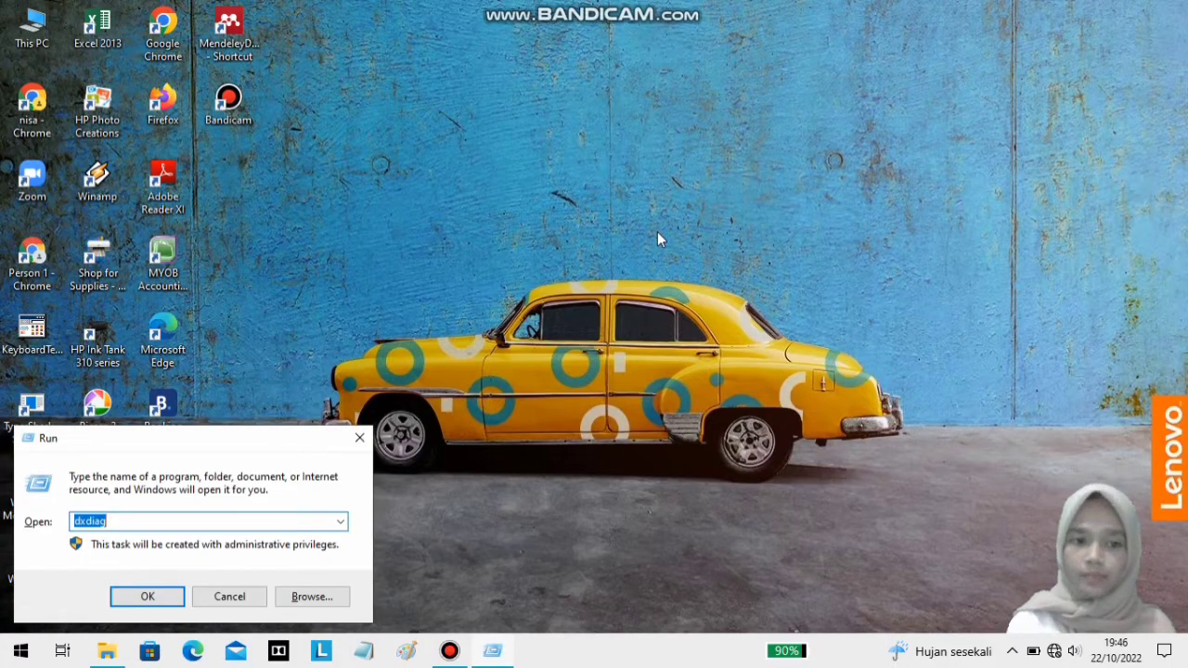
# Run dxdiag and review the System, Display, Sound and Input pages of the DirectX Diagnostic Tool, then exit it.
pyautogui.click(139, 525)
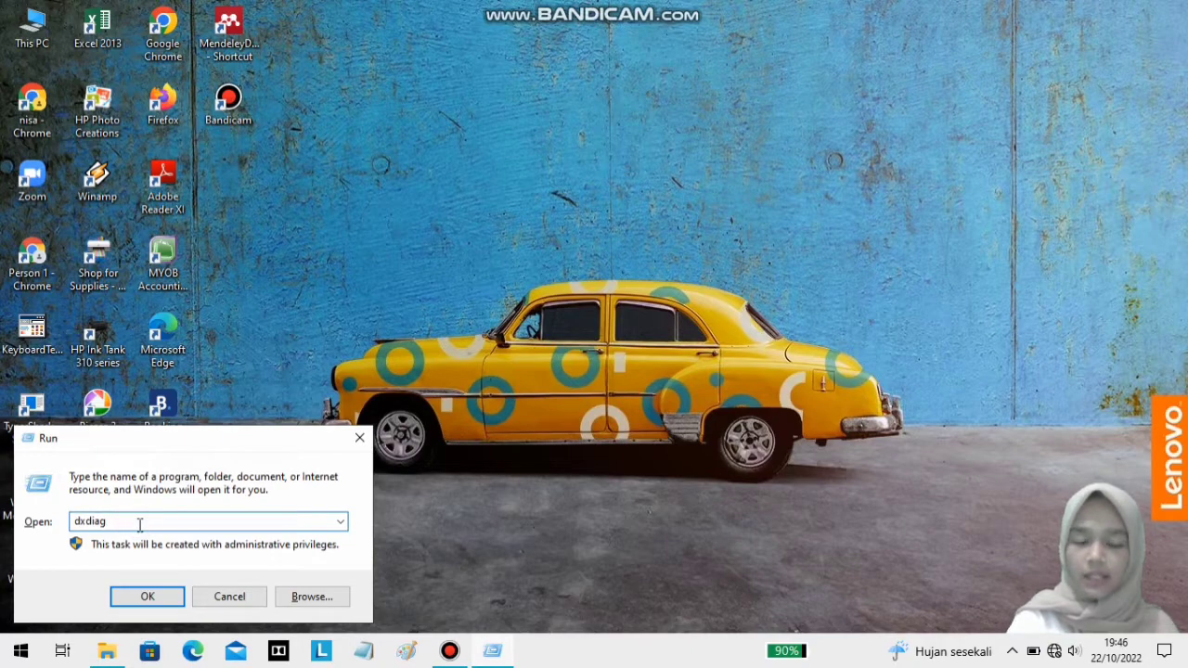
pyautogui.click(148, 597)
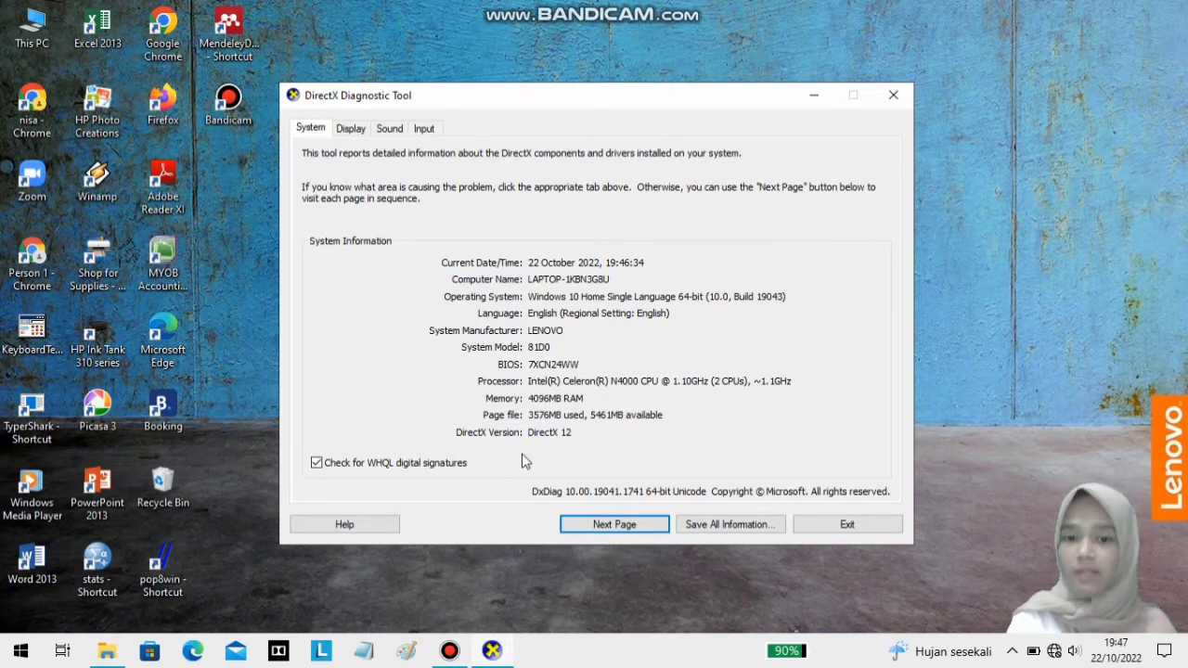
pyautogui.click(631, 534)
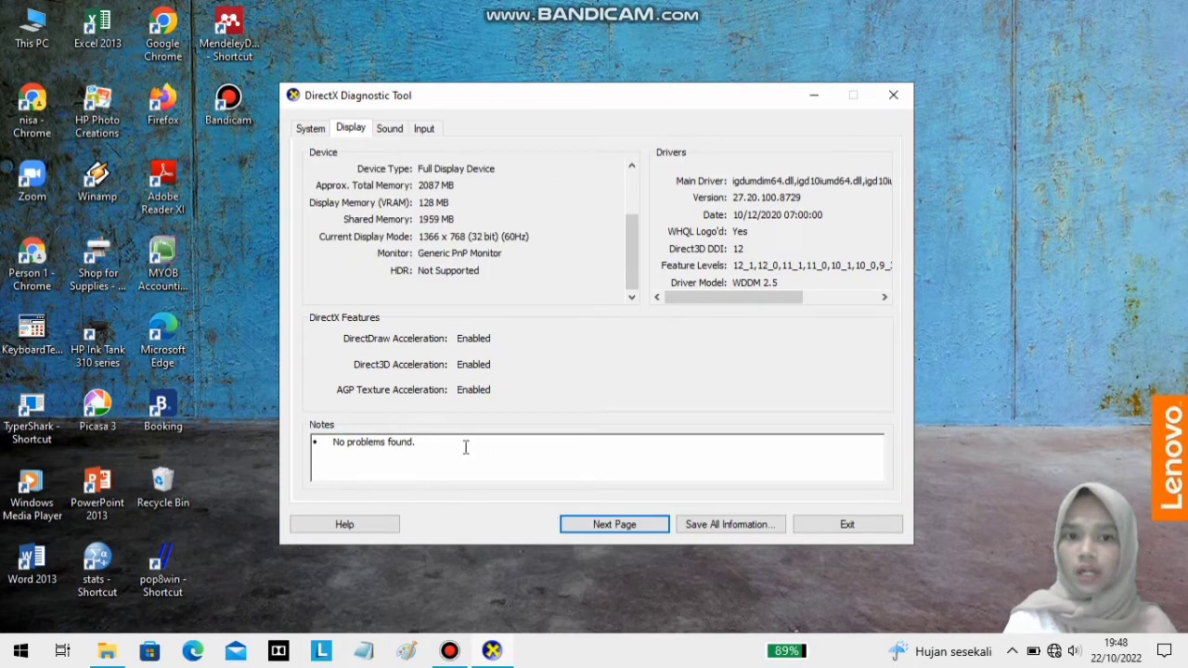
pyautogui.click(584, 530)
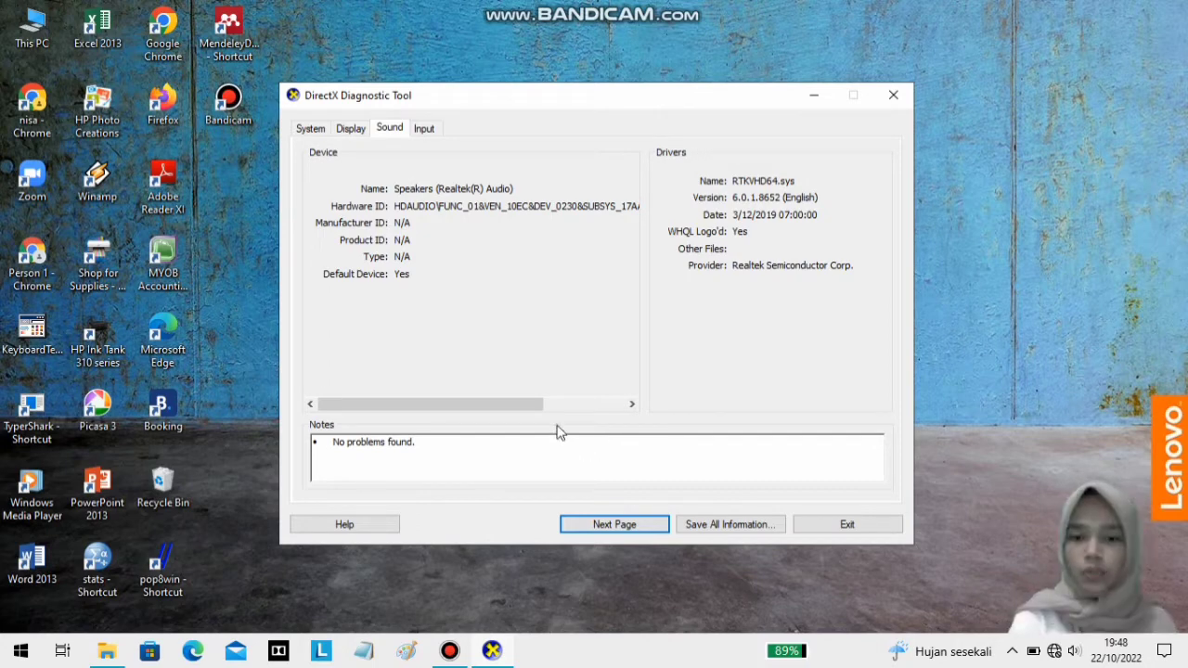
pyautogui.click(602, 525)
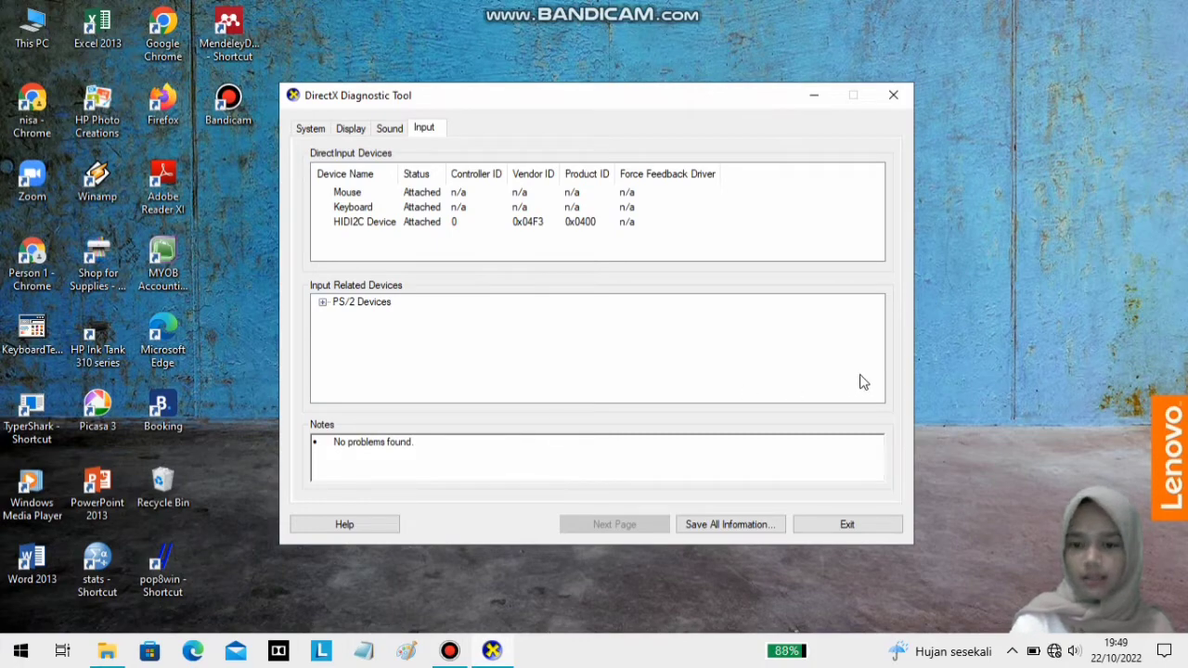
pyautogui.click(845, 525)
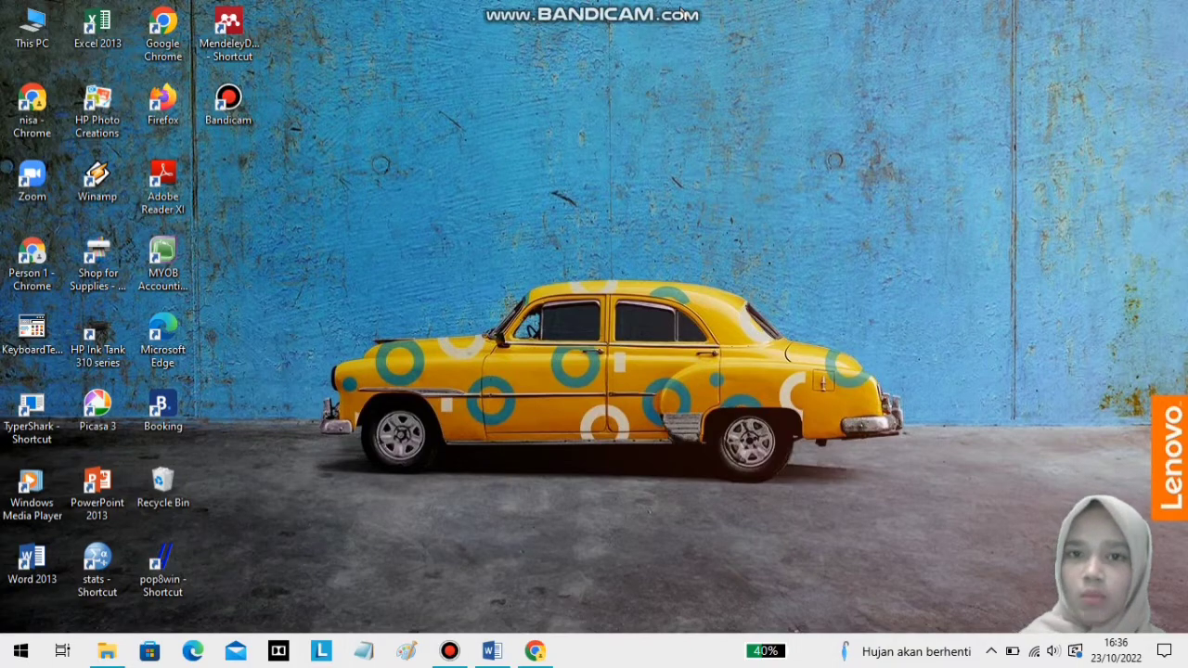
# Switch to Chrome and search the web for "perangkat keras pendukung digital".
pyautogui.click(544, 653)
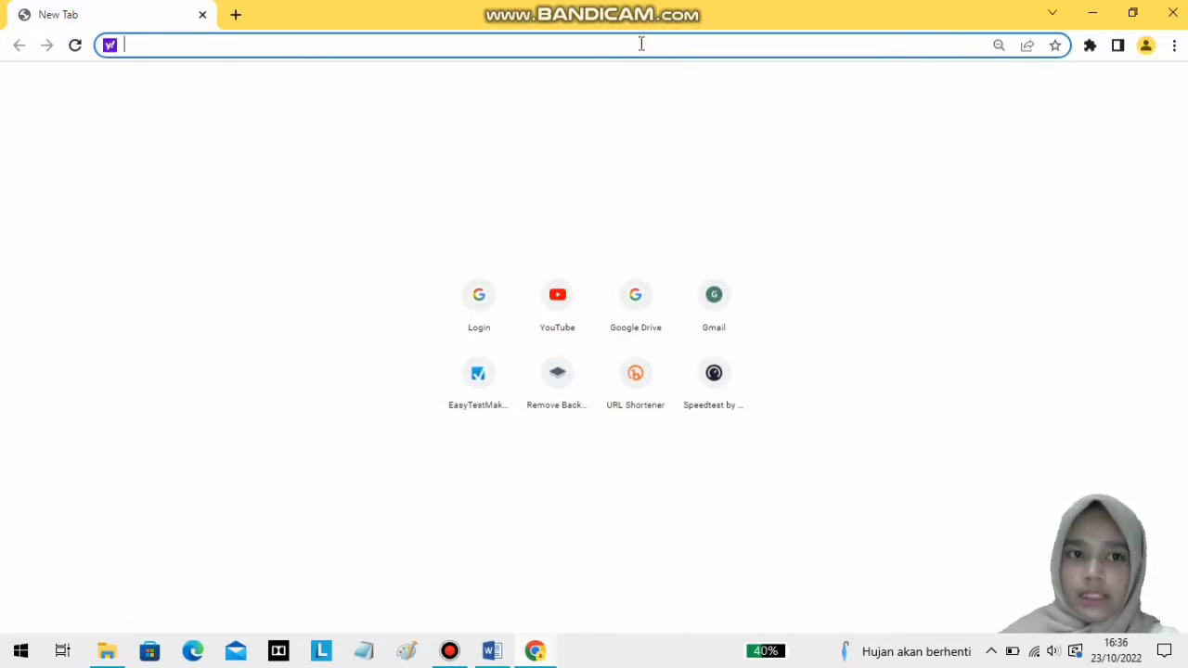
pyautogui.press('capslock')
pyautogui.write('PERANGKA')
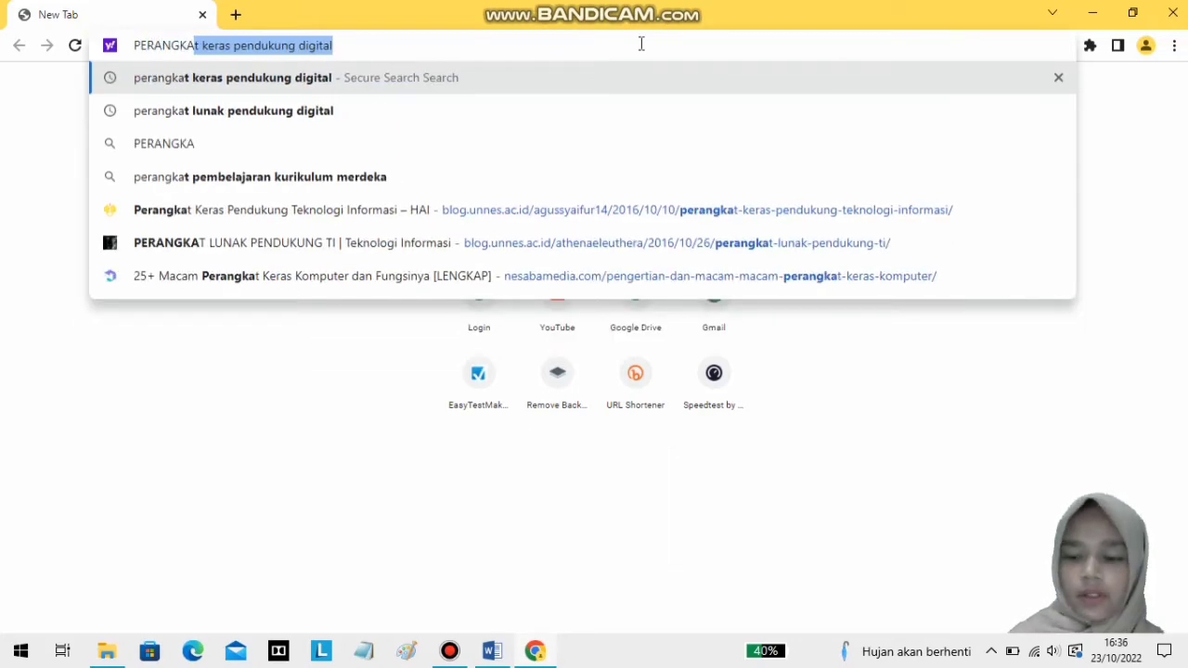
pyautogui.press('Return')
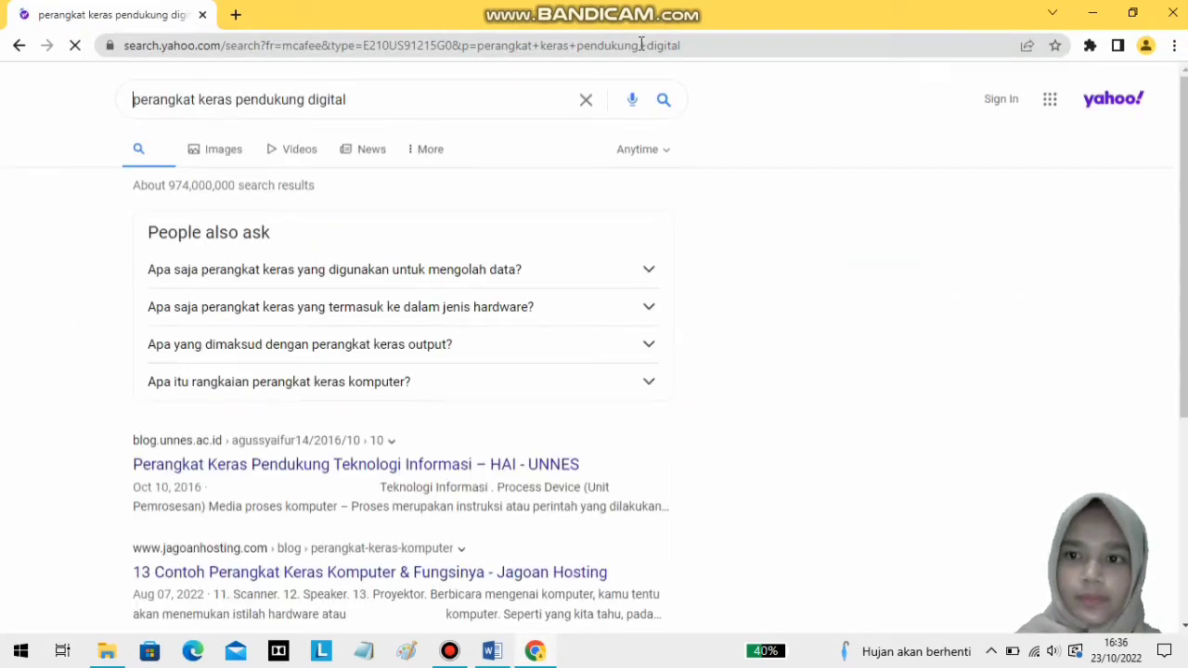
# Open the UNNES blog result "Perangkat Keras Pendukung Teknologi Informasi" and view the start of the article.
pyautogui.scroll(-1, 268, 408)
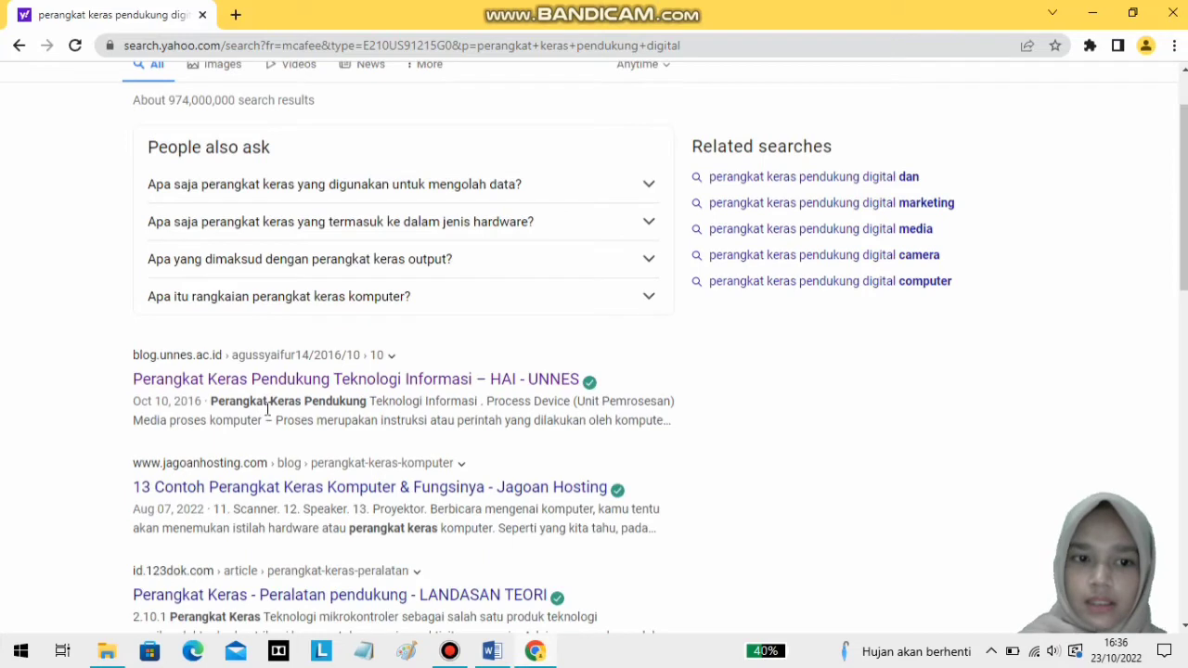
pyautogui.click(215, 380)
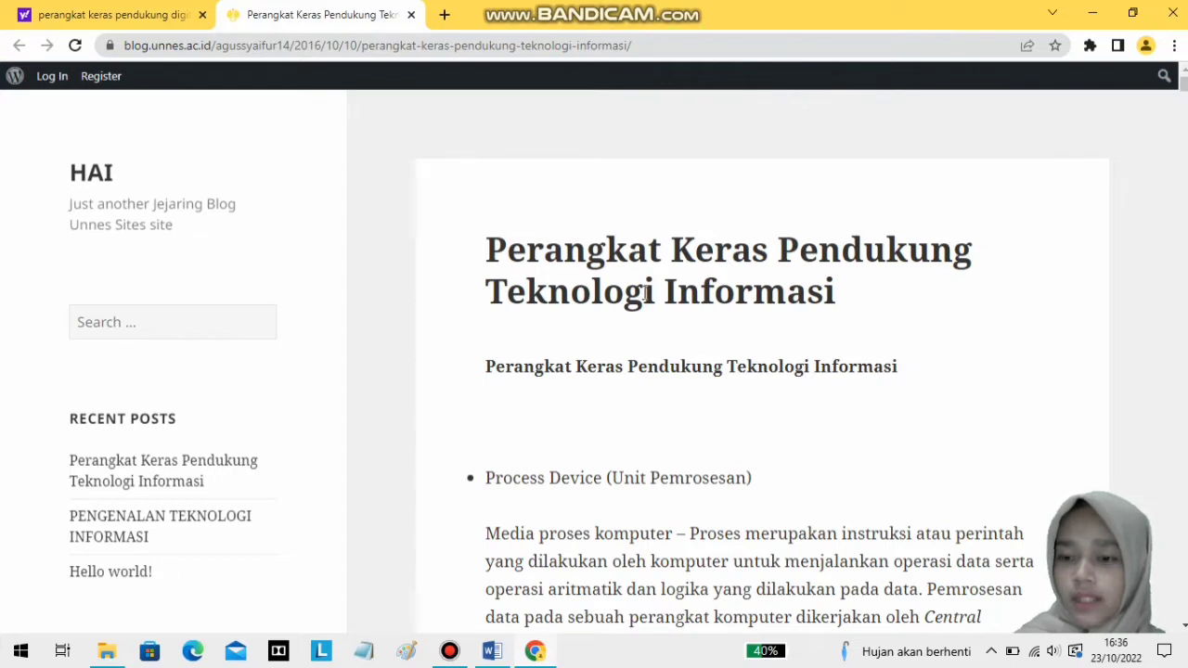
pyautogui.scroll(-2, 986, 349)
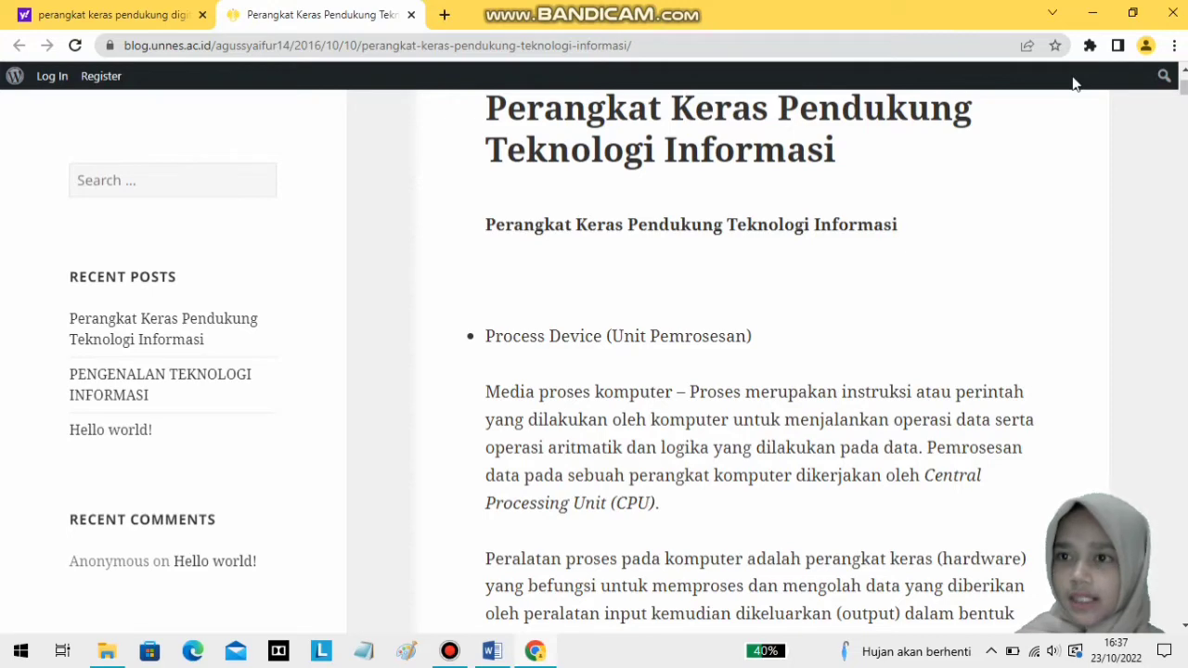
# Minimize the browser, start Word 2013 with a new blank document and maximize its window.
pyautogui.click(1093, 13)
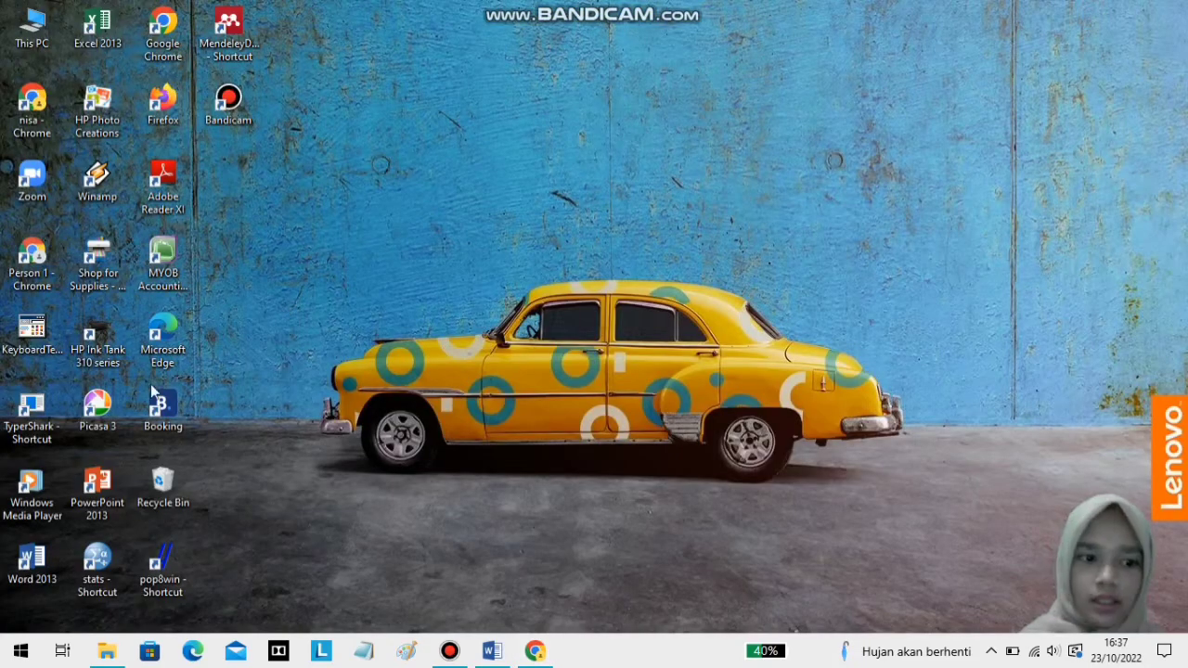
pyautogui.doubleClick(41, 557)
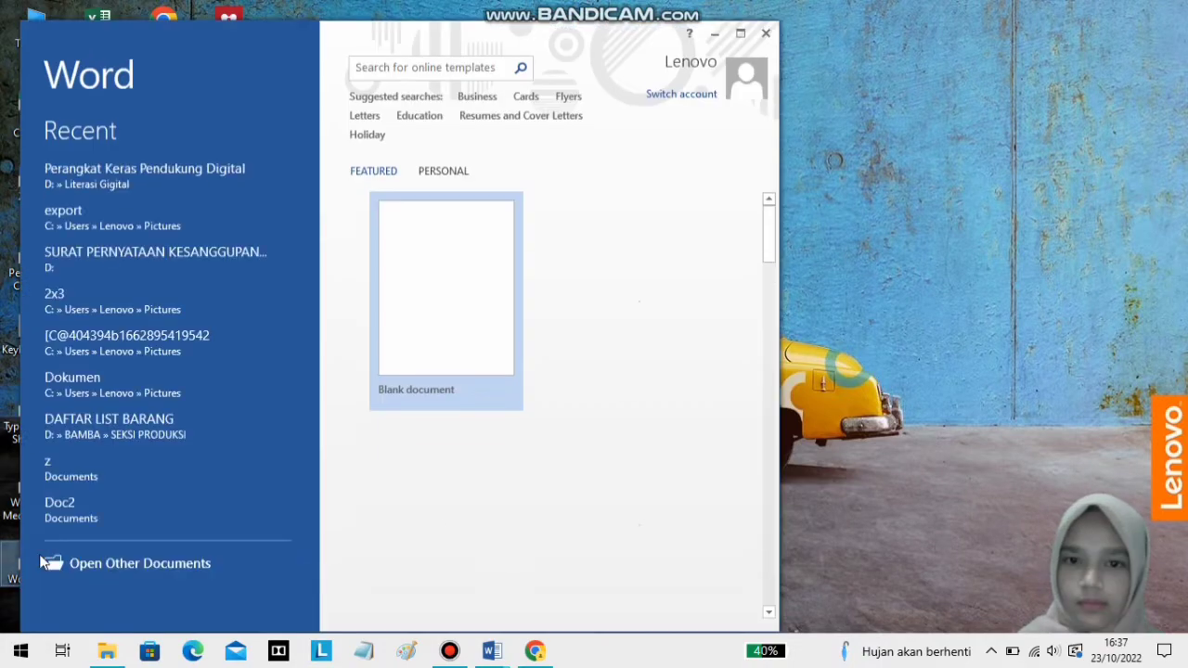
pyautogui.click(438, 320)
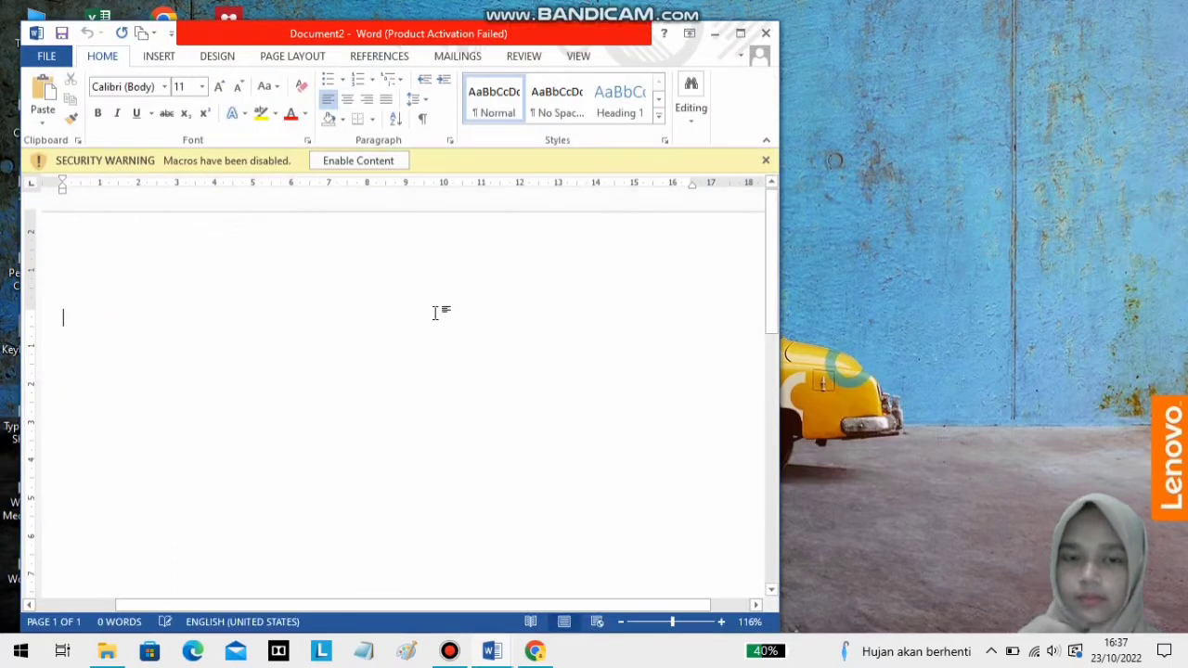
pyautogui.doubleClick(679, 17)
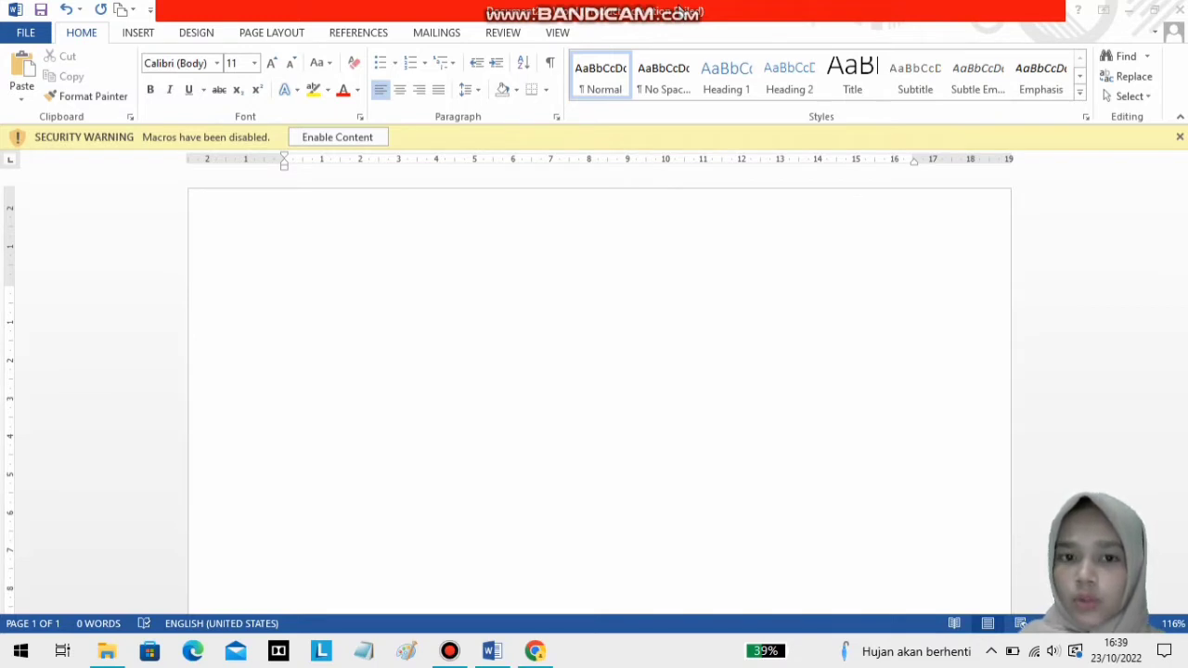
# Enter the title "PERANGKAT KERAS PENDUKUNG DIGITAL" on the first line of the blank document.
pyautogui.click(446, 262)
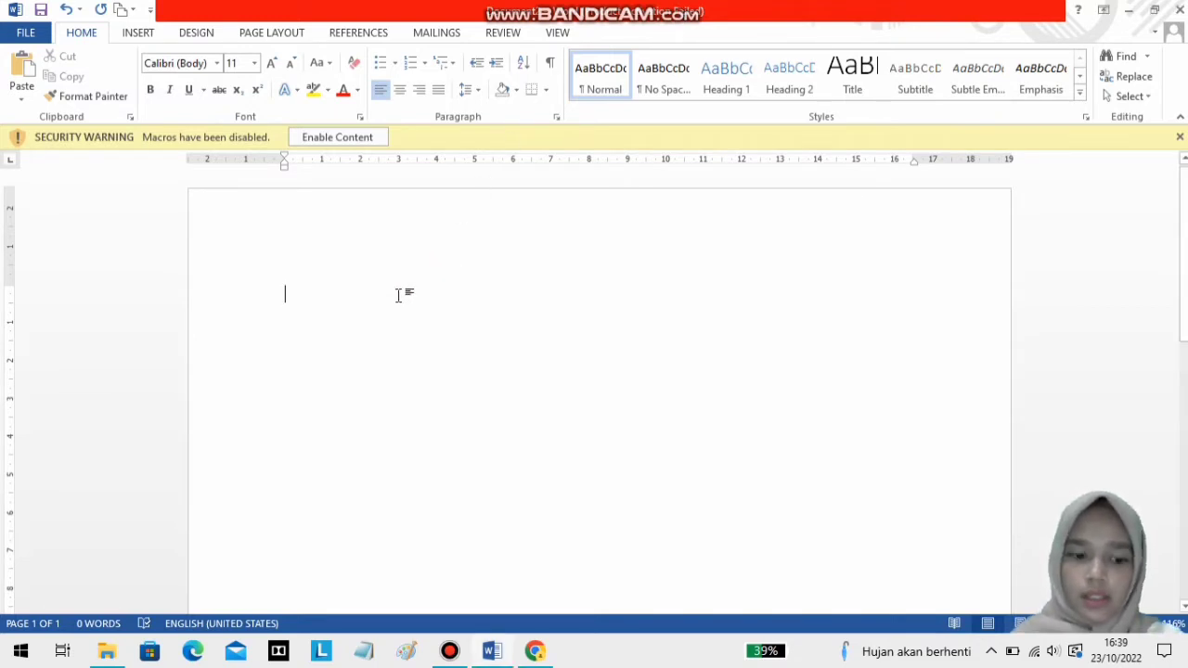
pyautogui.write('PERANGKA')
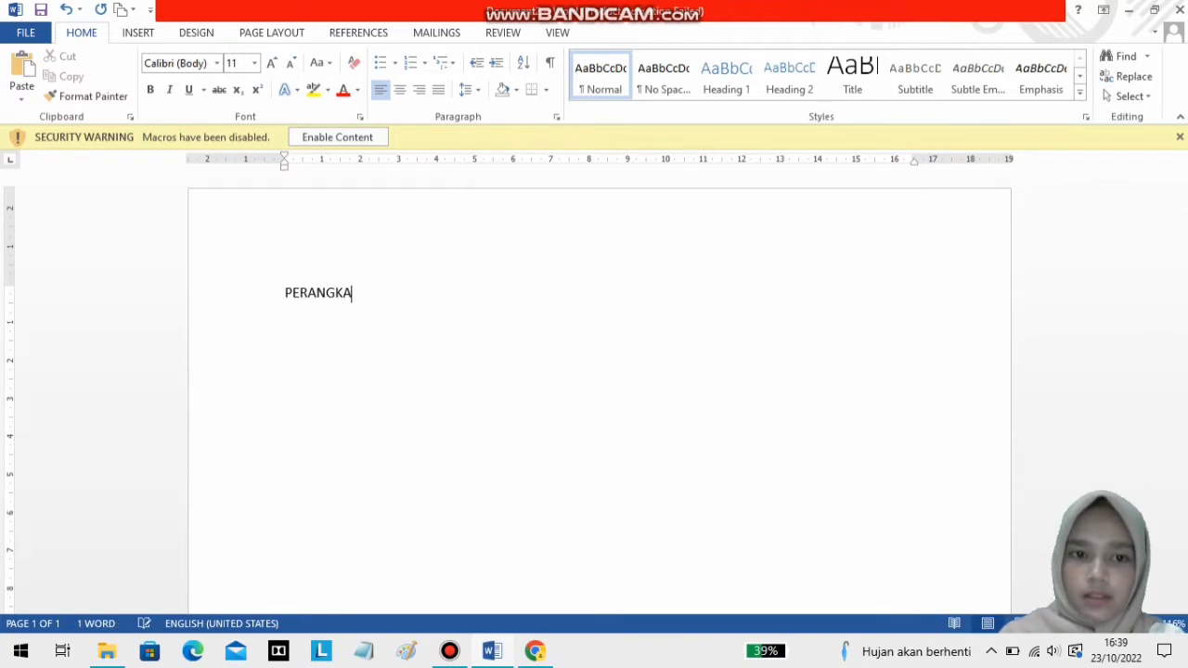
pyautogui.write('T KERAS P')
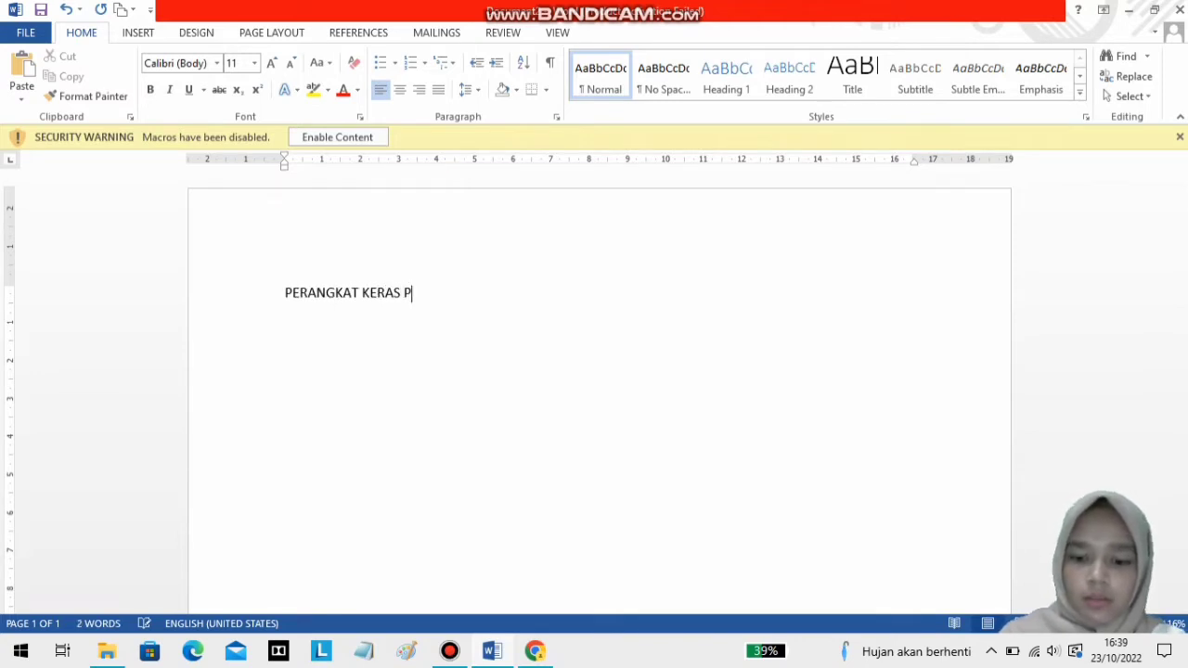
pyautogui.write('ENDUKUNG DIGITAL')
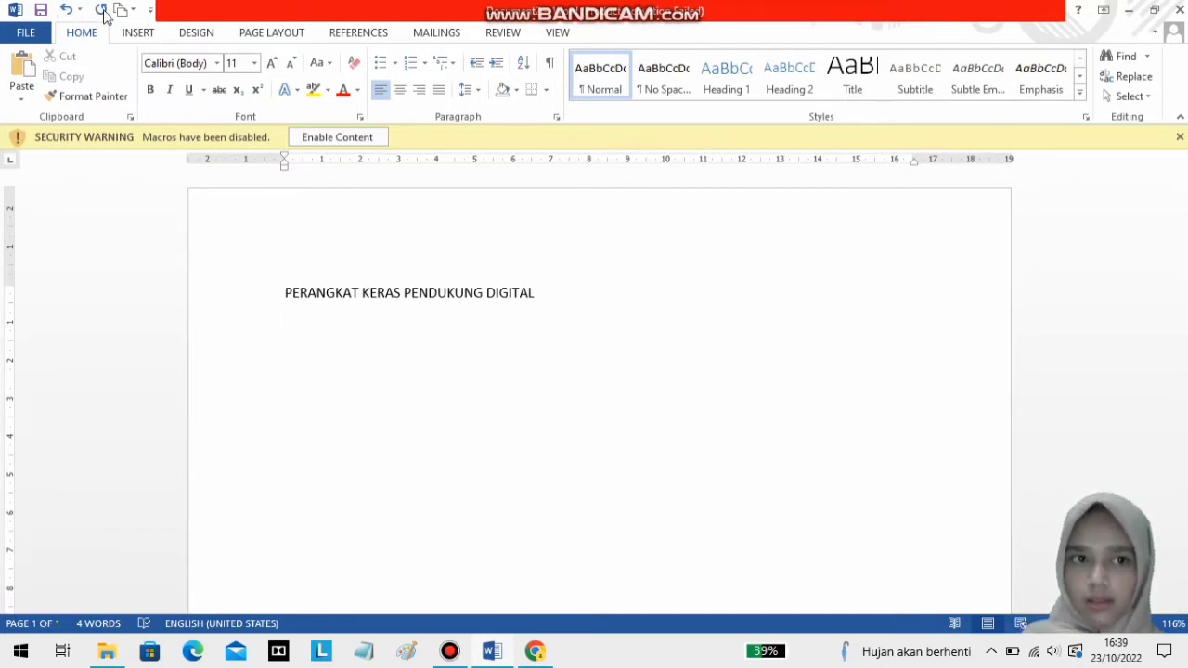
# Insert a table with 3 columns and 10 rows below the title.
pyautogui.click(140, 33)
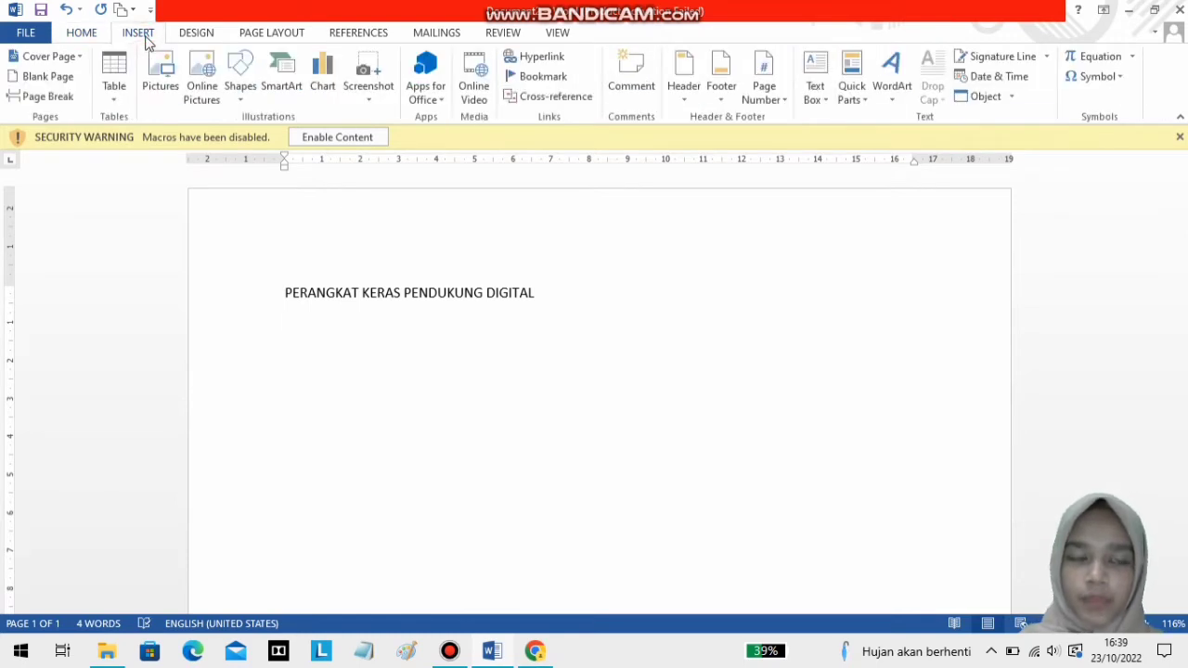
pyautogui.click(114, 102)
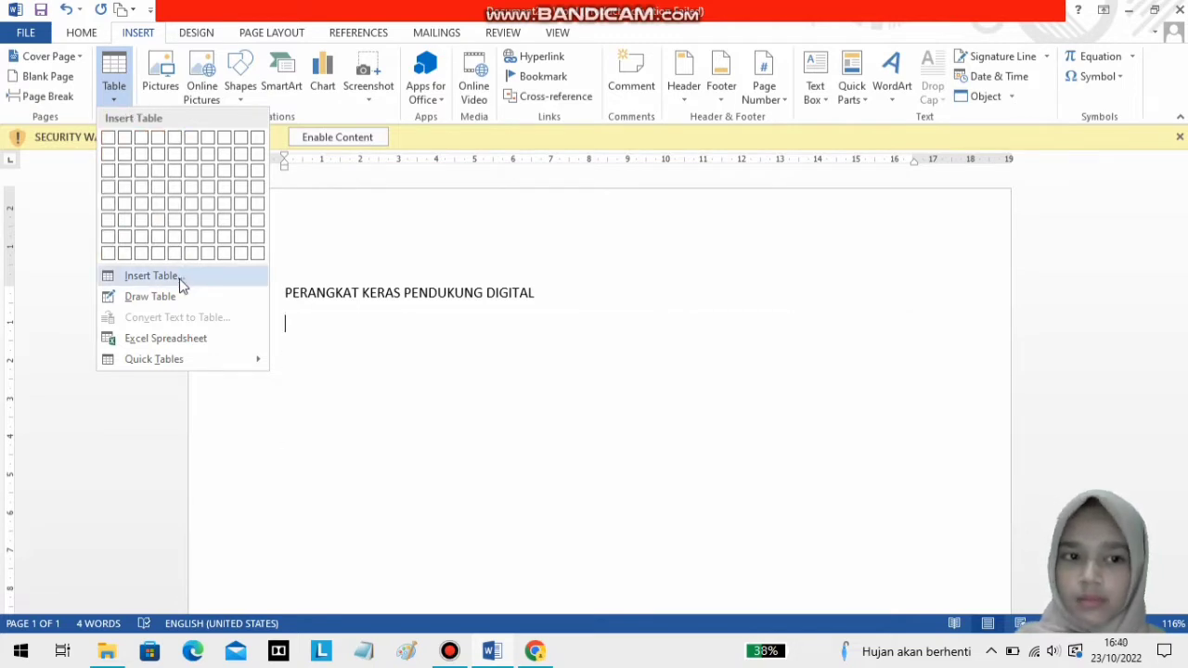
pyautogui.click(151, 276)
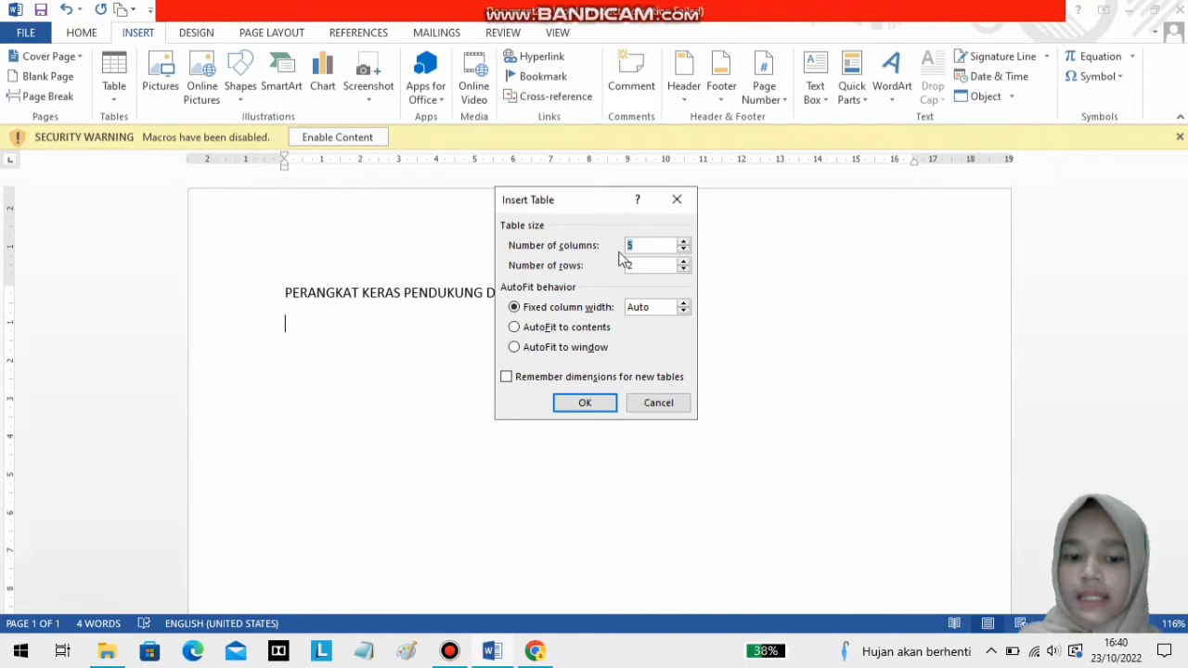
pyautogui.write('3')
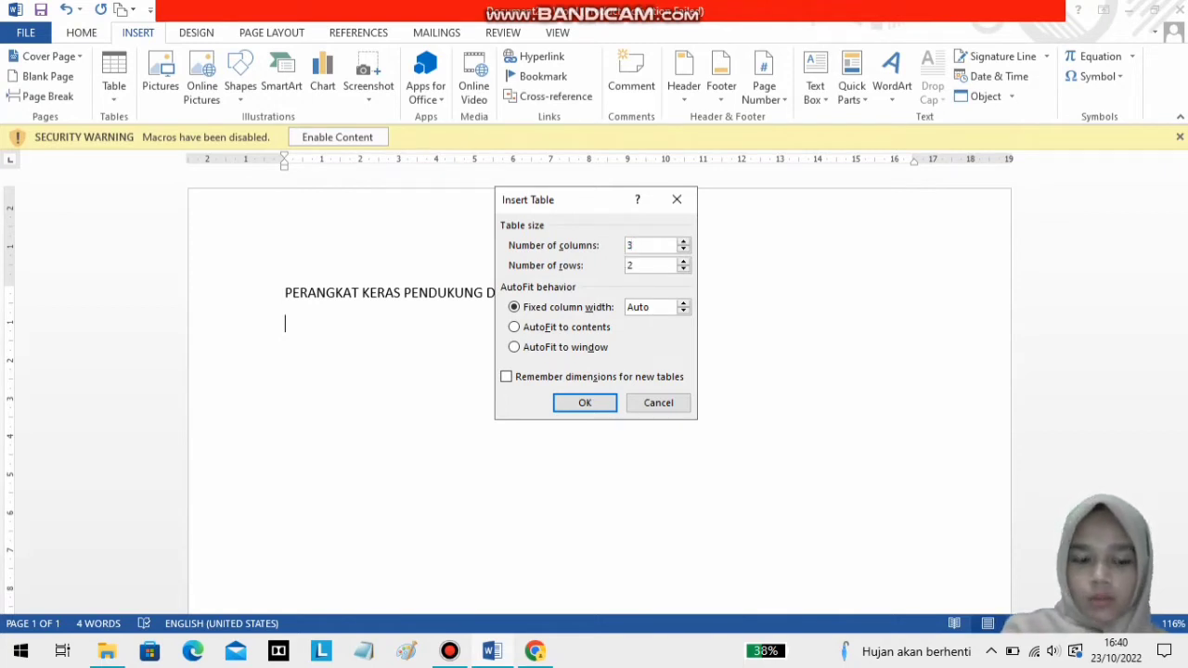
pyautogui.press('Tab')
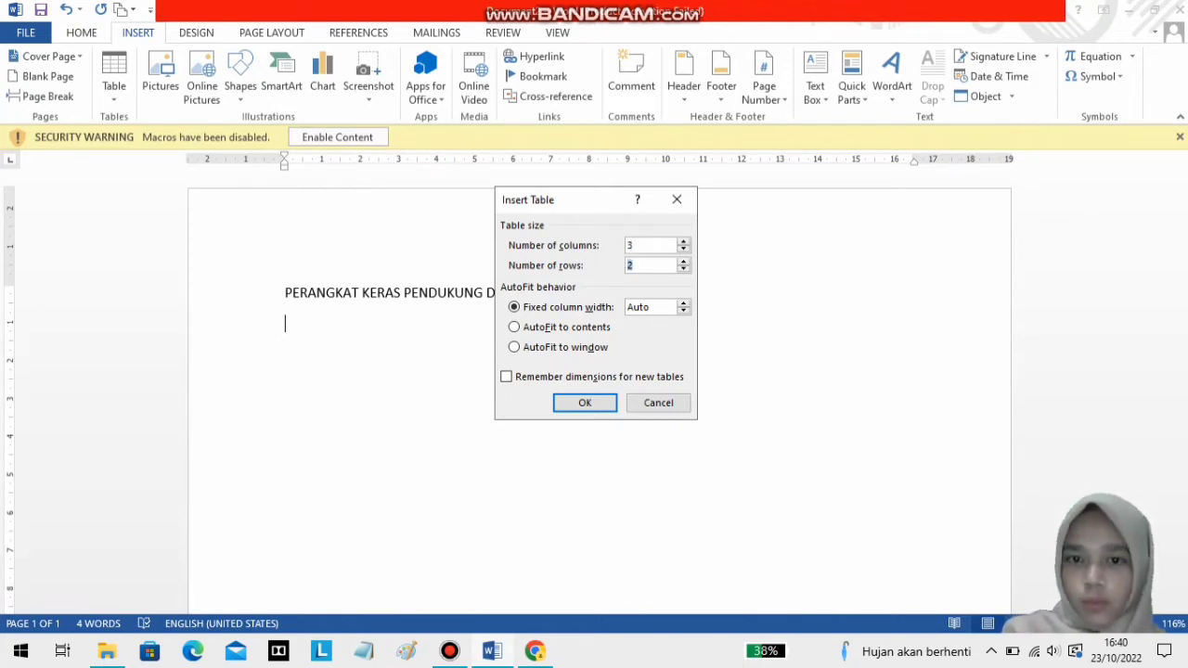
pyautogui.write('10')
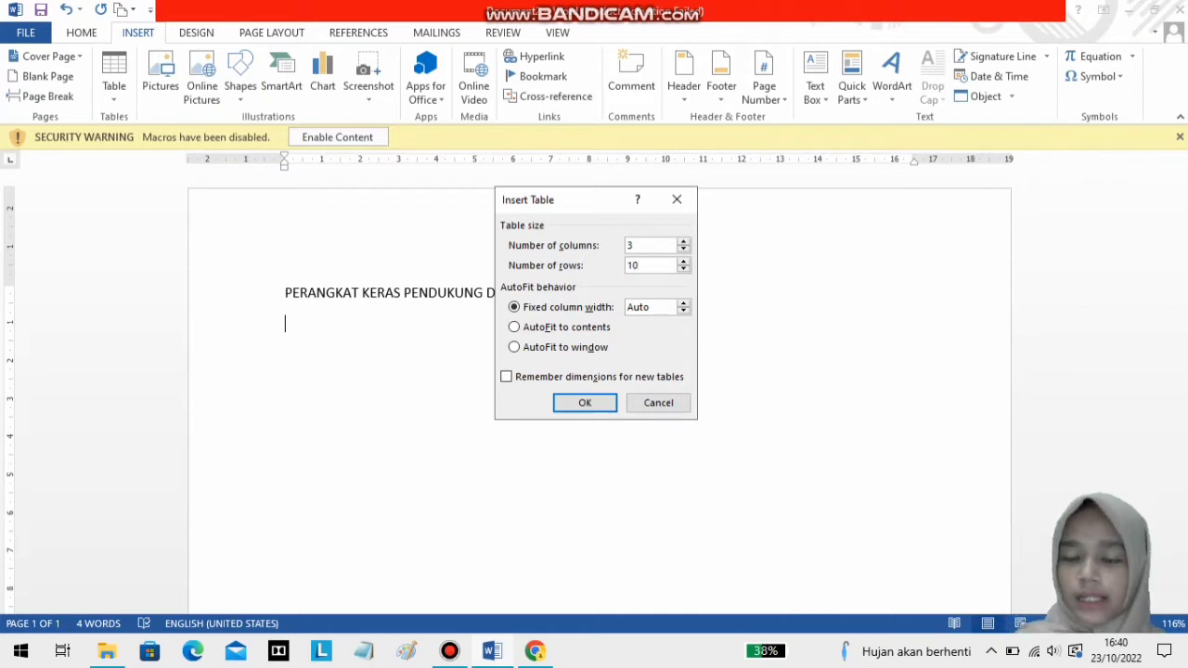
pyautogui.click(581, 403)
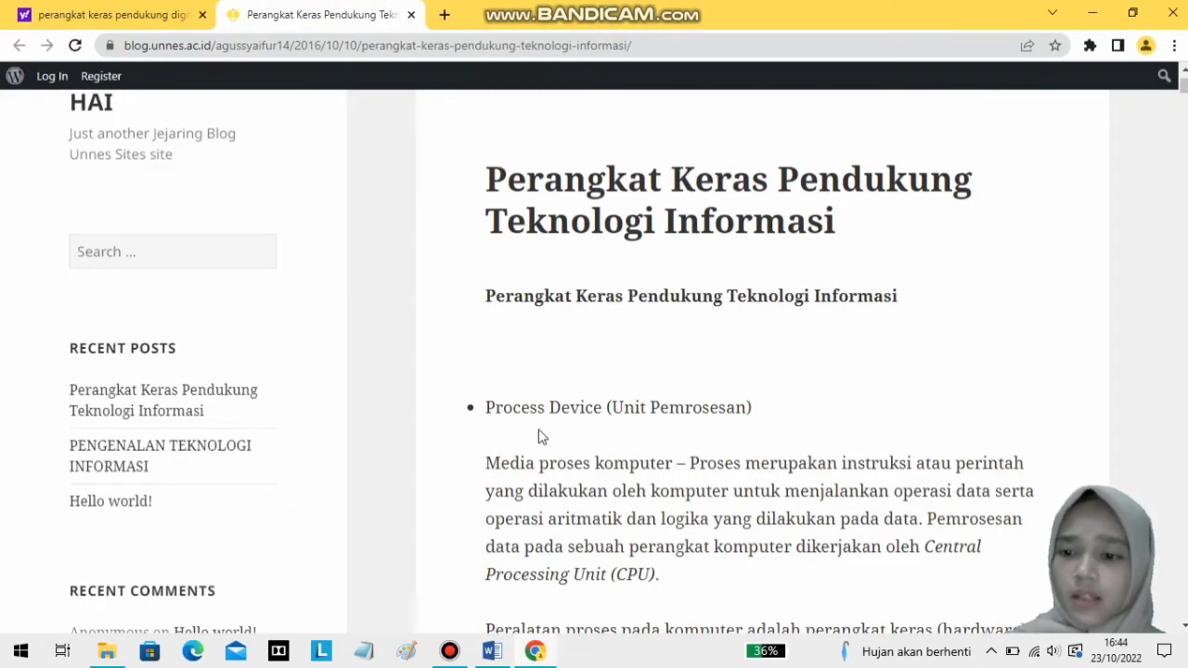
# Copy the article heading "Process Device (Unit Pemrosesan)" into the first empty Unit Perangkat Keras cell of the Word table, without the extra blank line.
pyautogui.moveTo(485, 407); pyautogui.dragTo(757, 420)
pyautogui.hotkey('ctrl', 'c')
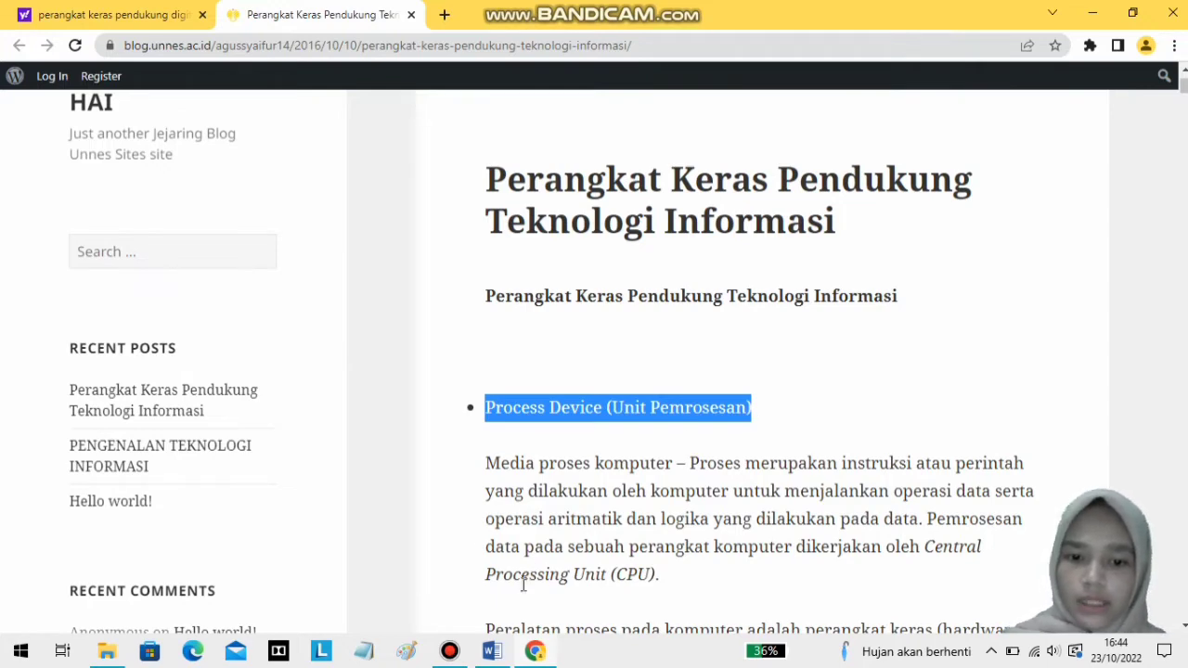
pyautogui.click(499, 661)
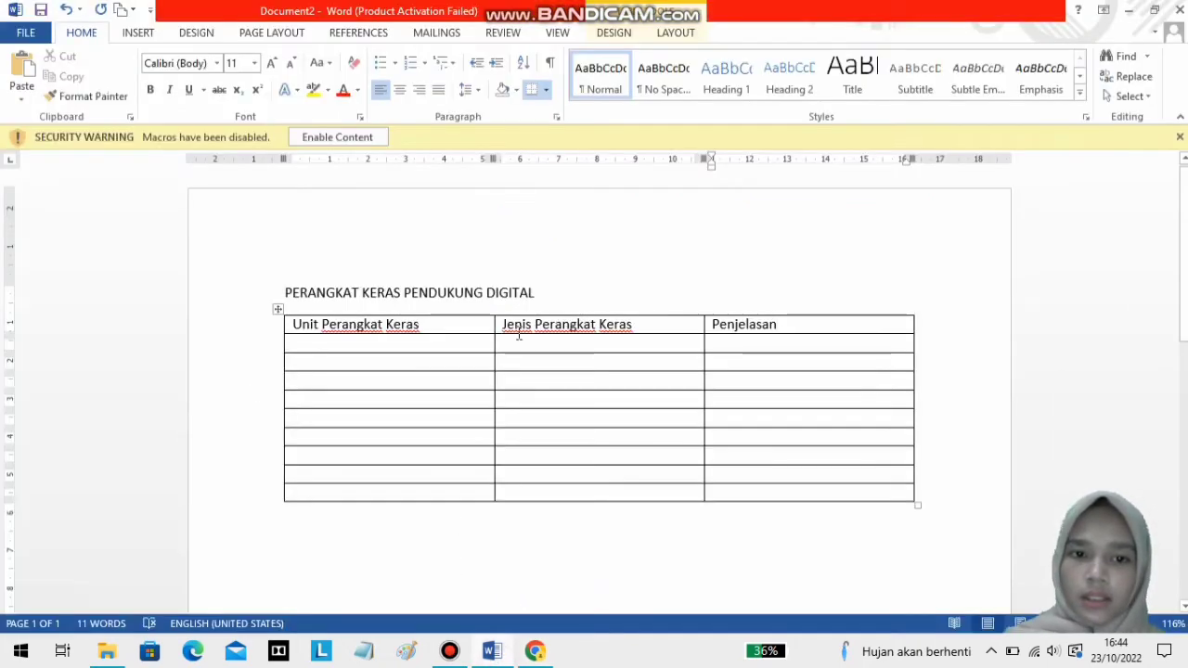
pyautogui.click(473, 344)
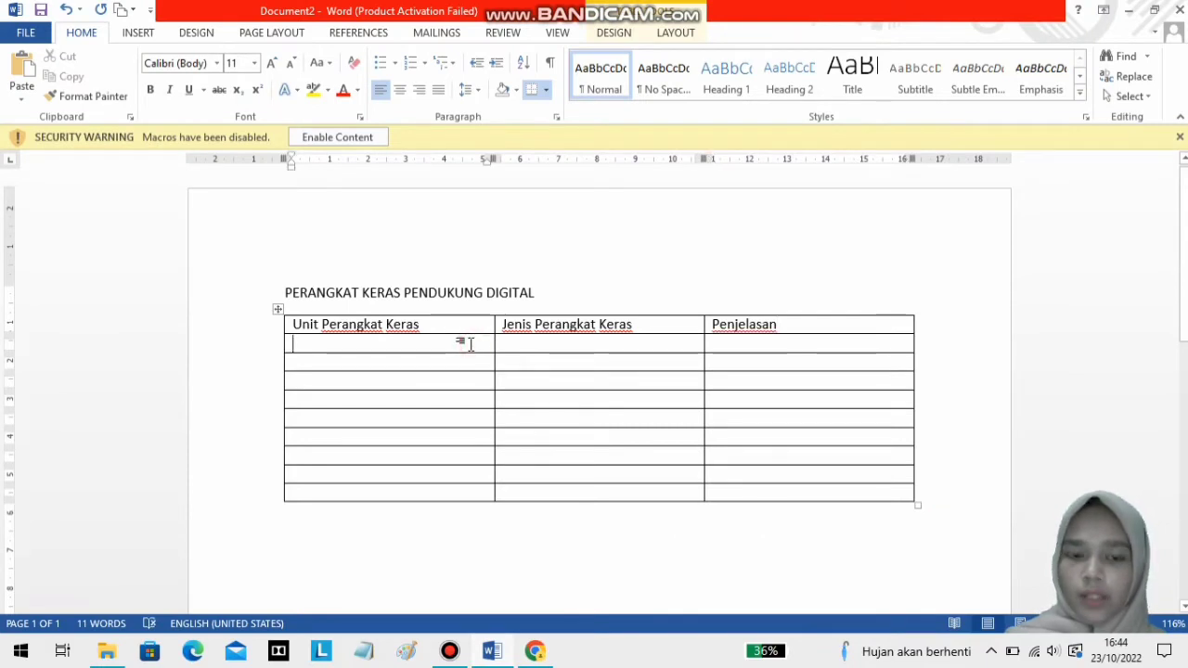
pyautogui.hotkey('ctrl', 'v')
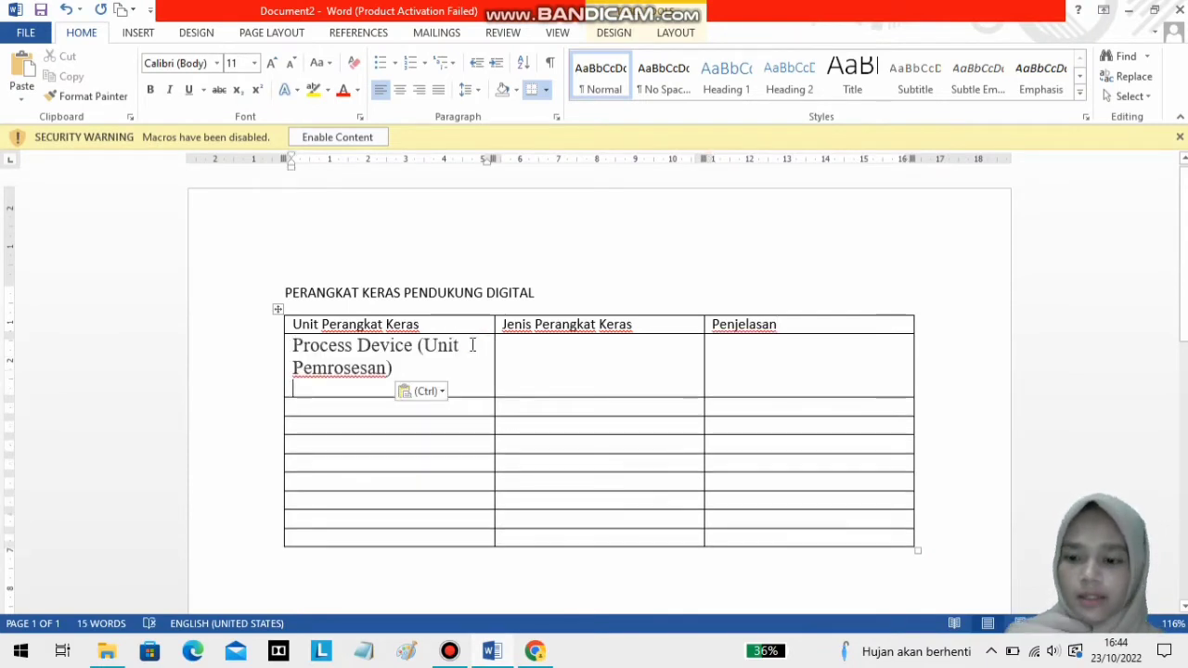
pyautogui.press('BackSpace')
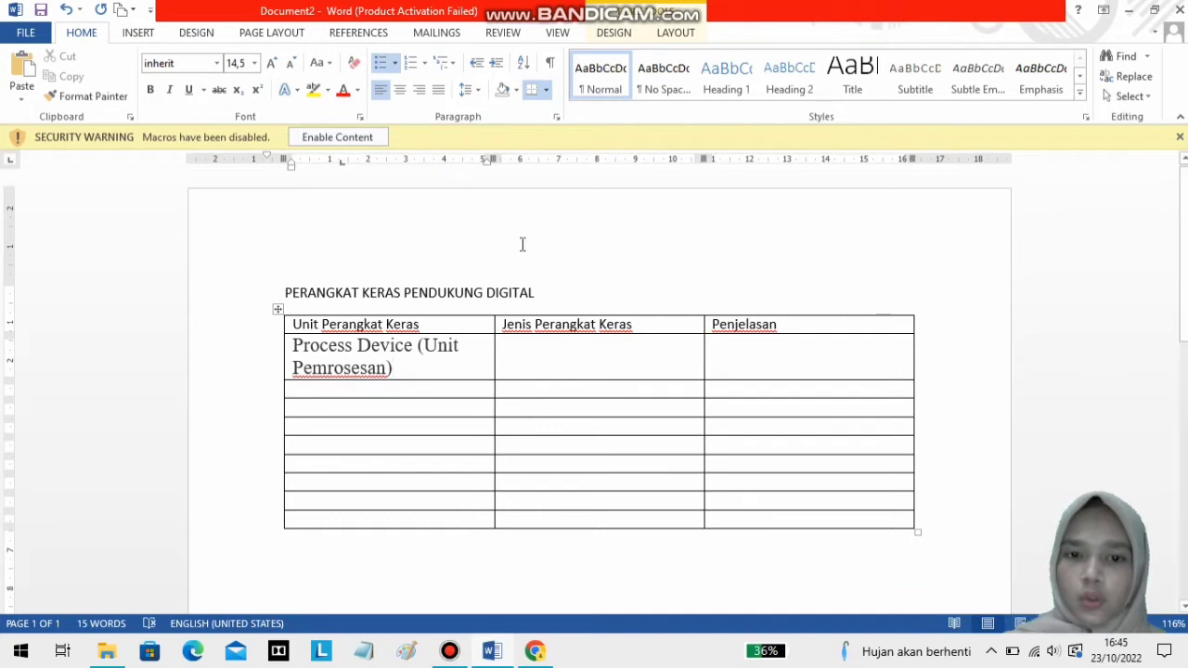
# Copy the article item "CPU atau Prosesor" into the first empty Jenis Perangkat Keras cell and remove its bullet and indent.
pyautogui.click(545, 350)
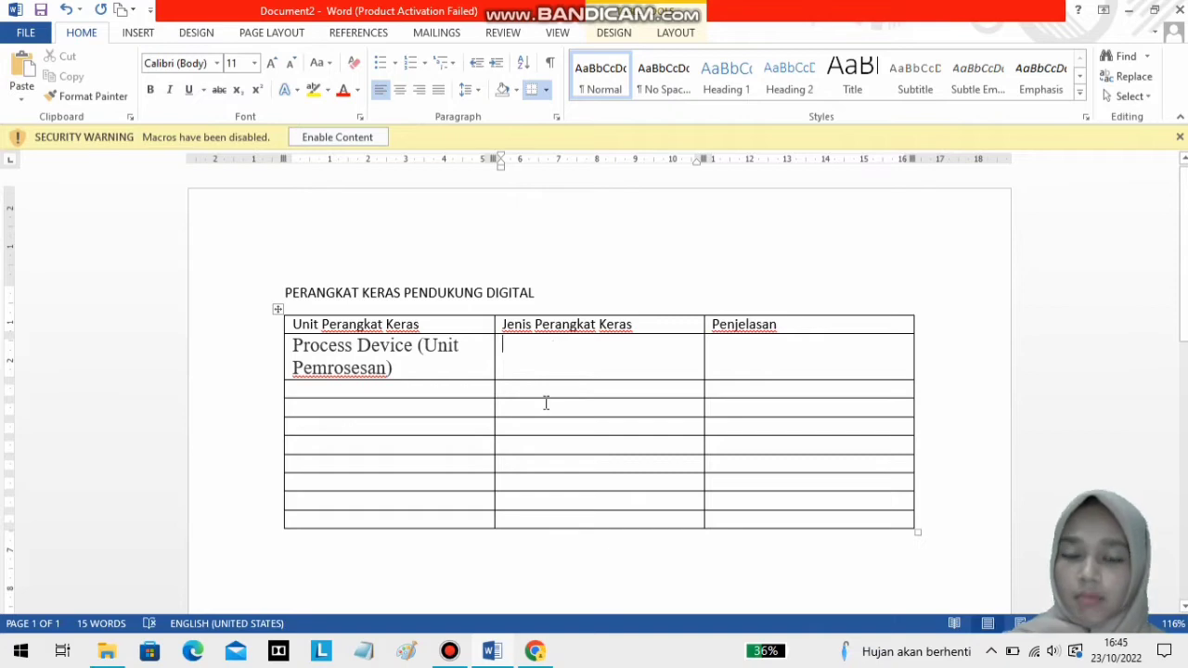
pyautogui.click(535, 651)
pyautogui.scroll(-10, 908, 373)
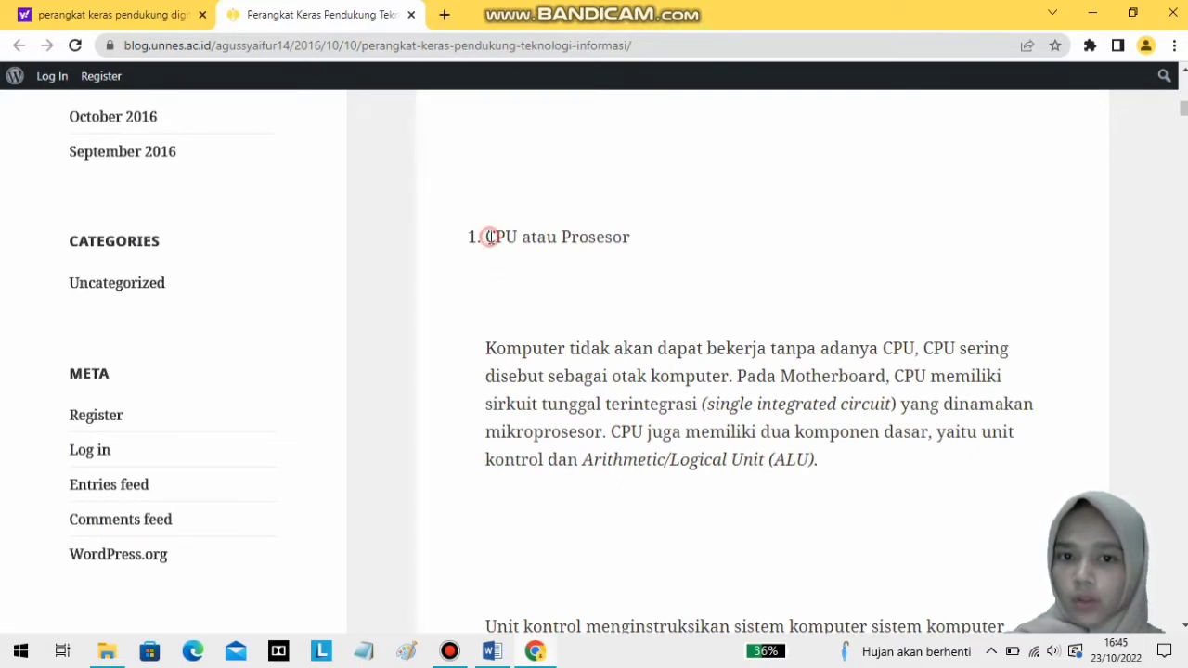
pyautogui.moveTo(489, 237); pyautogui.dragTo(634, 249)
pyautogui.hotkey('ctrl', 'c')
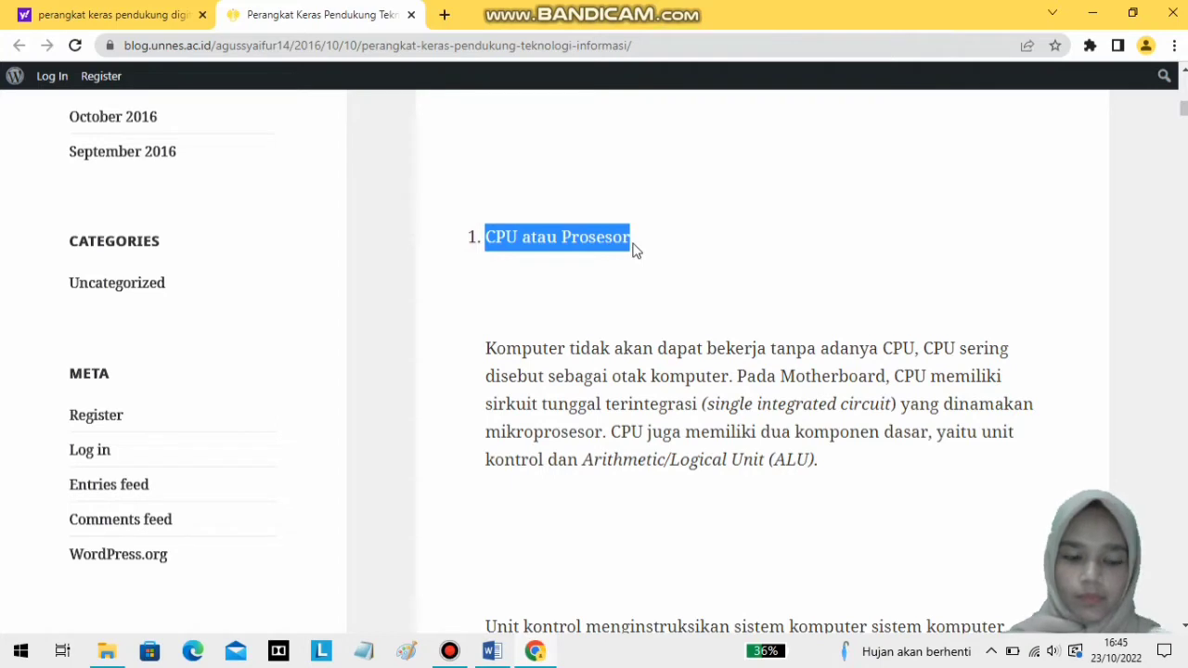
pyautogui.click(493, 653)
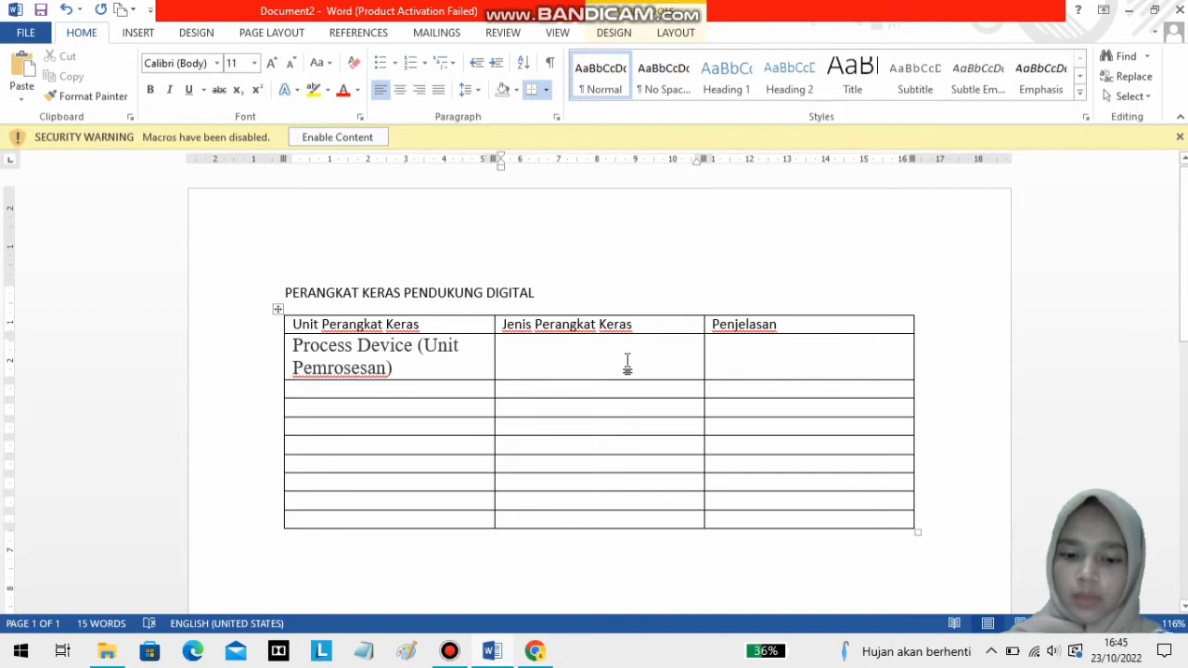
pyautogui.hotkey('ctrl', 'v')
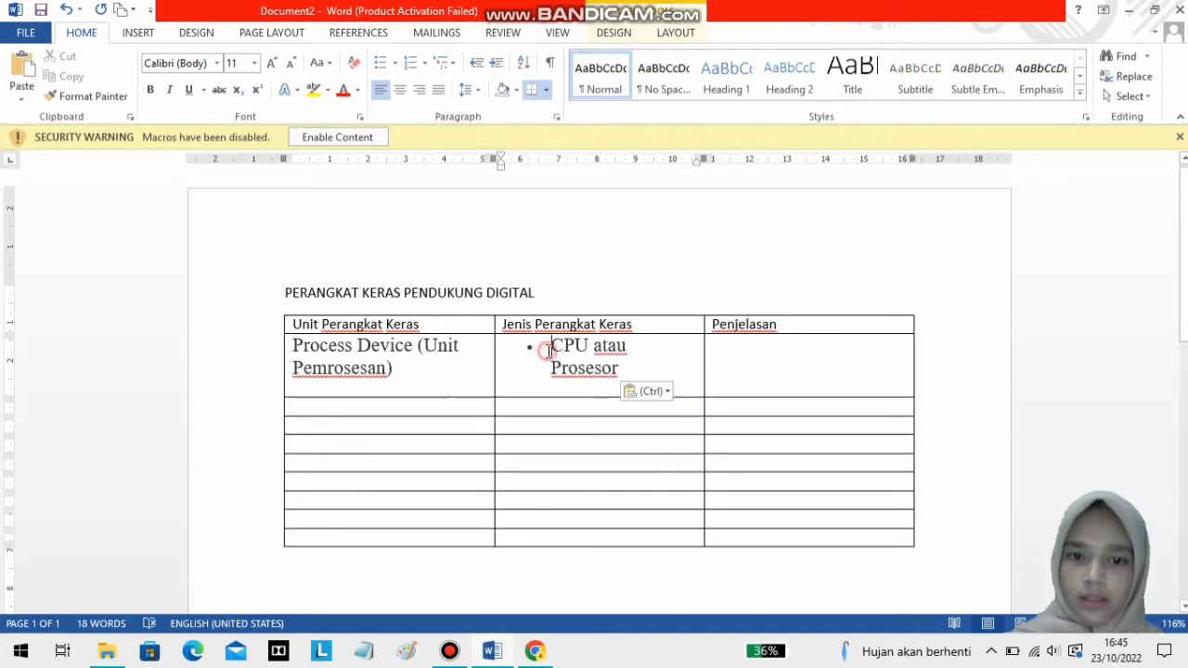
pyautogui.click(549, 351)
pyautogui.press('BackSpace')
pyautogui.press('BackSpace')
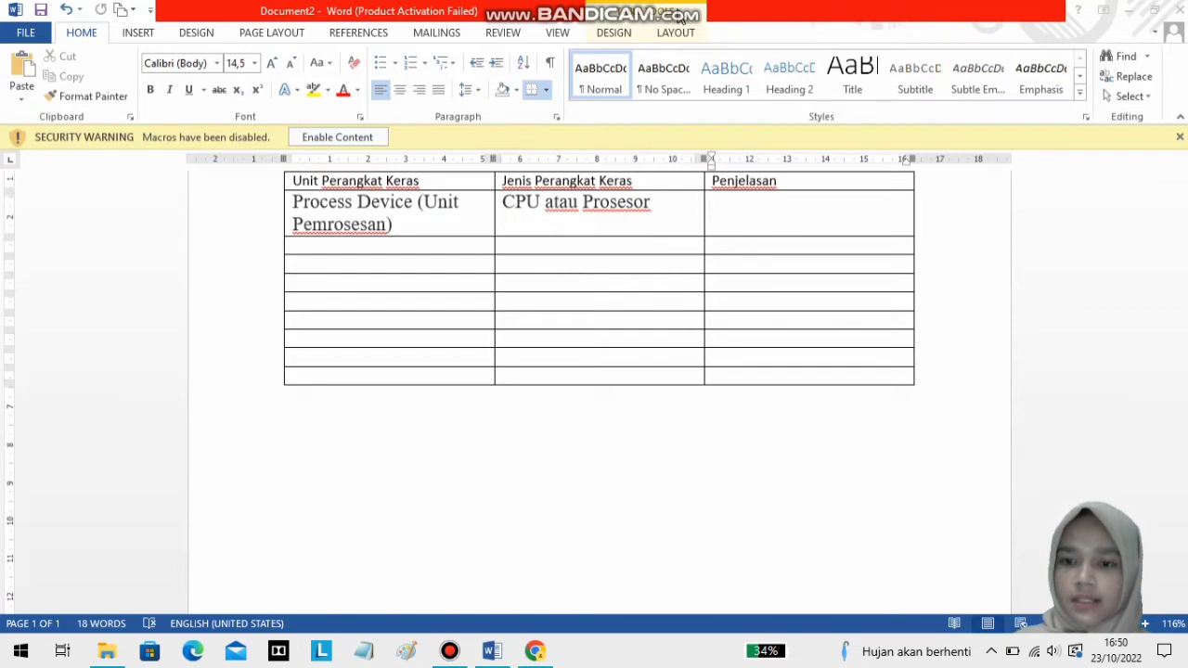
# Copy the article paragraph beginning "Prosesor akan menangani sebagian besar operasi" into the Penjelasan cell of the CPU atau Prosesor row.
pyautogui.click(534, 650)
pyautogui.tripleClick(760, 297)
pyautogui.hotkey('ctrl', 'c')
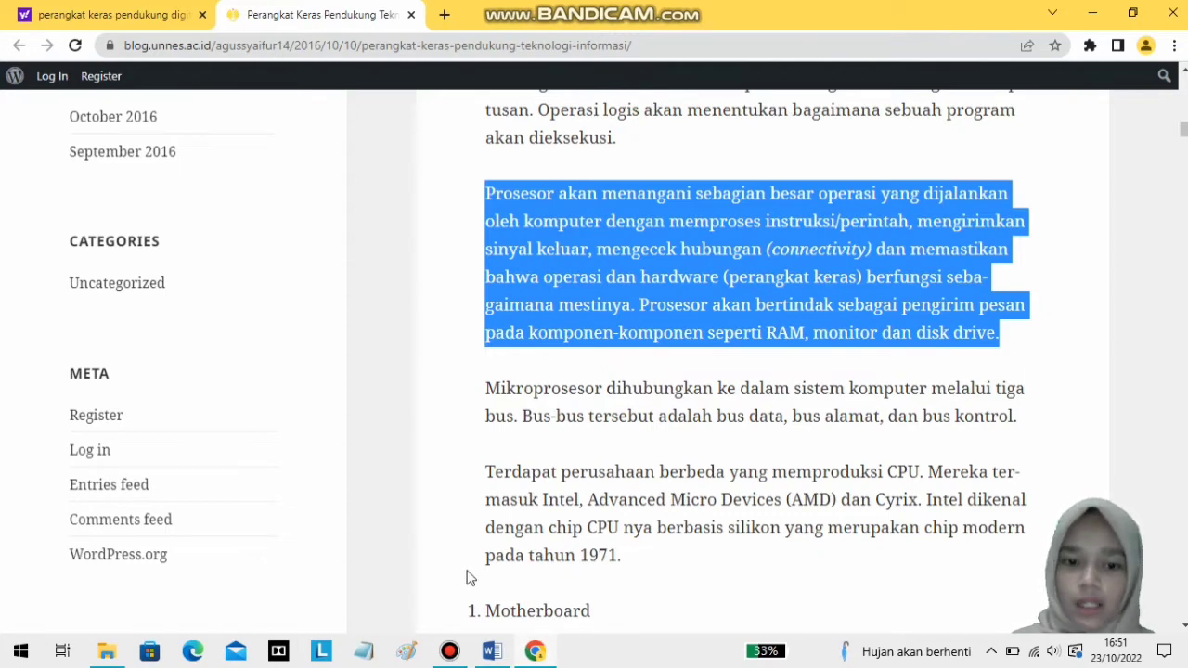
pyautogui.click(496, 653)
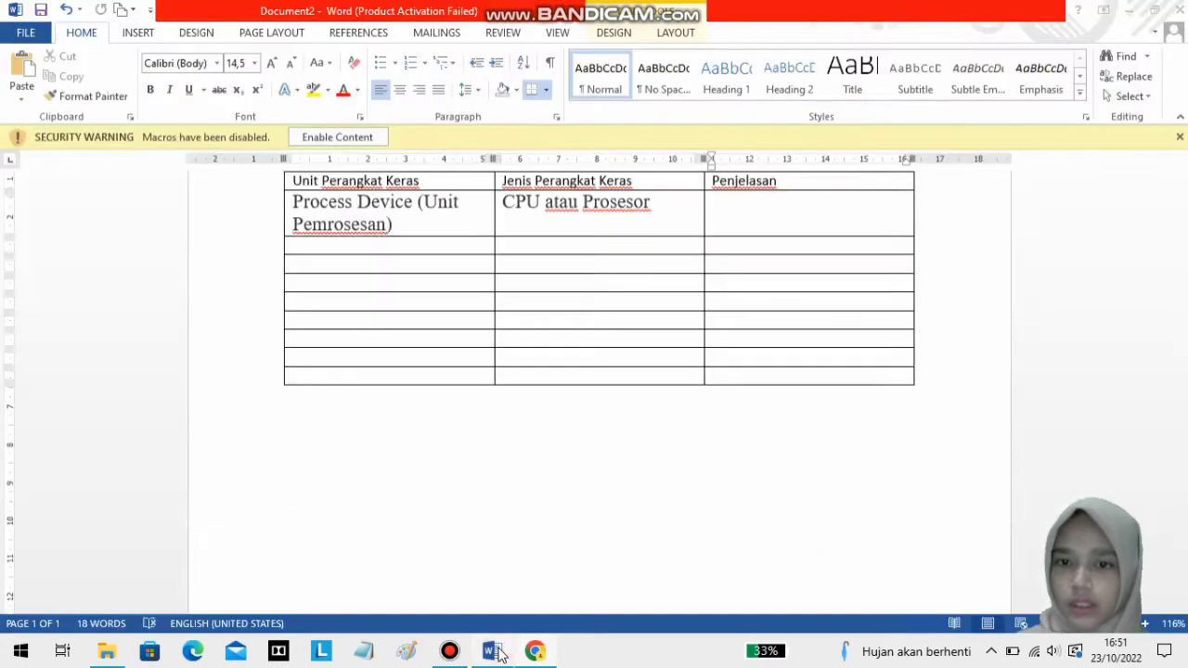
pyautogui.click(733, 197)
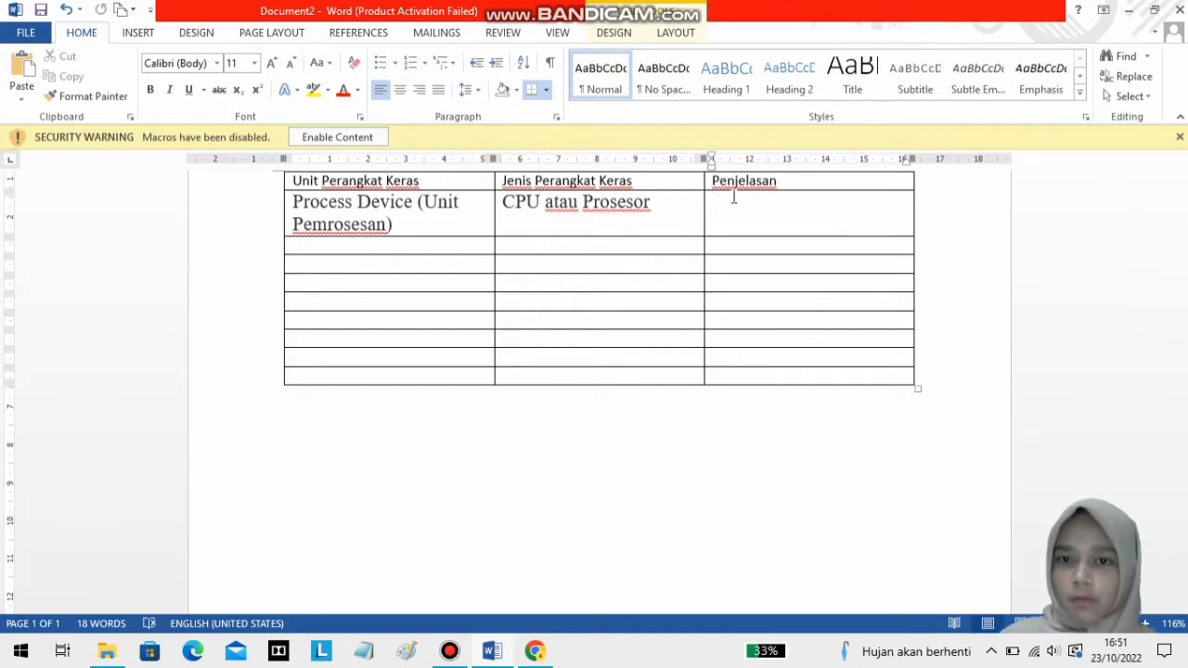
pyautogui.hotkey('ctrl', 'v')
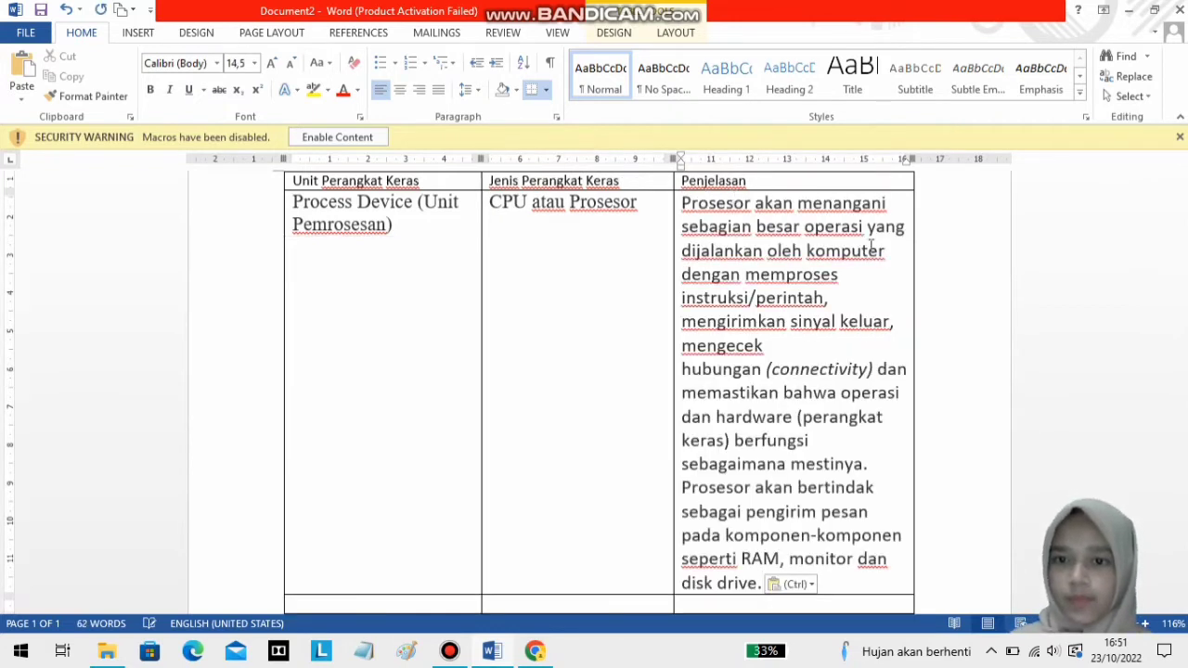
pyautogui.moveTo(1186, 371); pyautogui.dragTo(1185, 381)
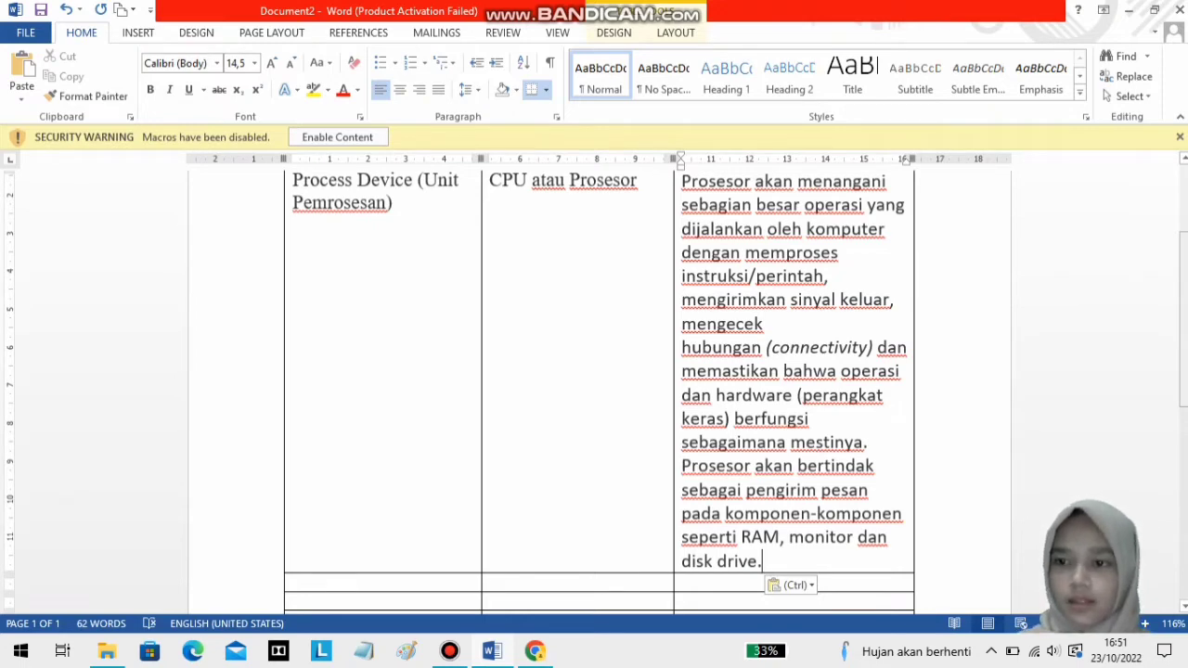
pyautogui.scroll(-1, 1185, 332)
pyautogui.scroll(-1, 1185, 333)
pyautogui.scroll(4, 1185, 332)
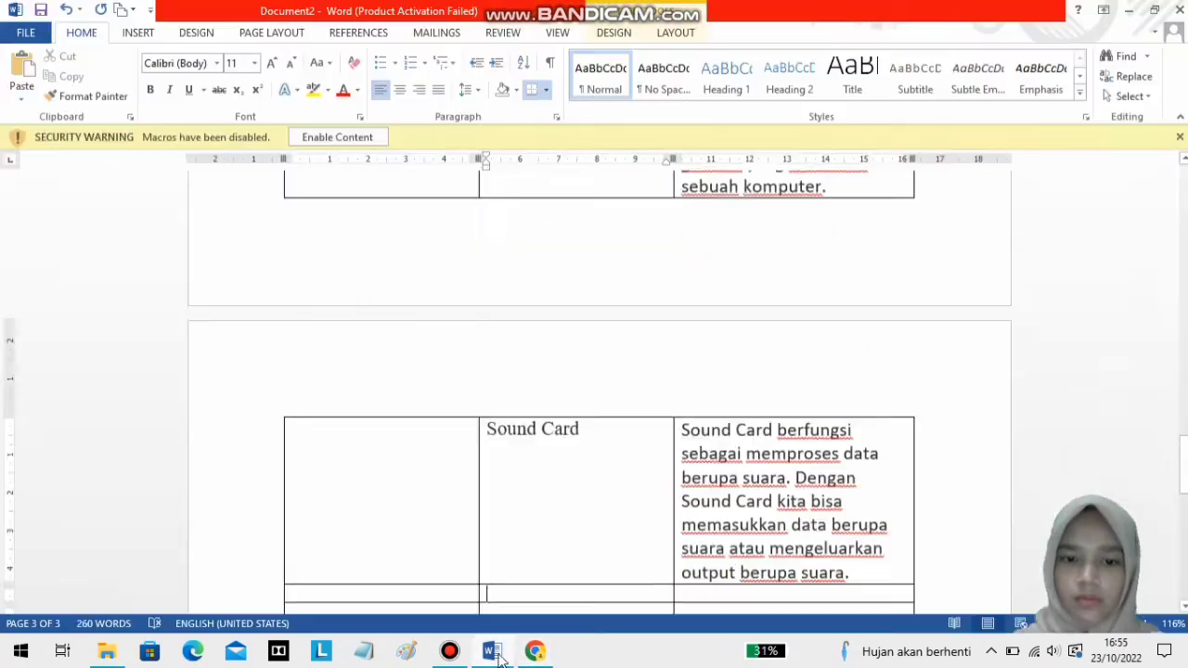
pyautogui.scroll(-3, 1166, 552)
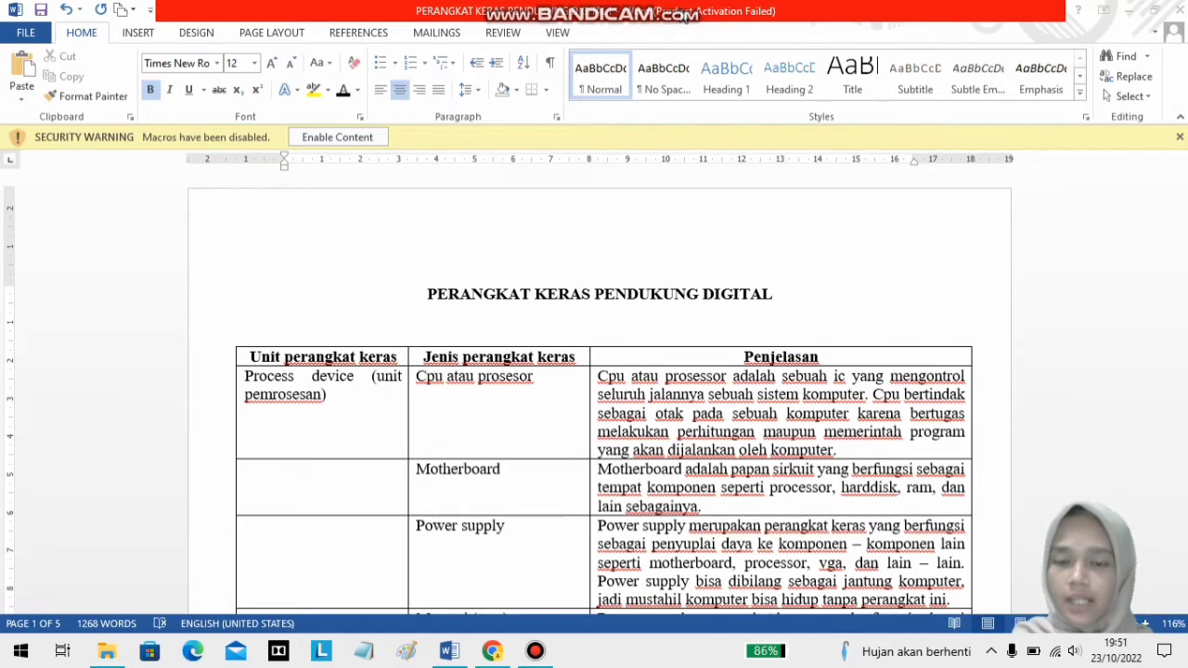
# Review the Process device rows of the completed PERANGKAT KERAS PENDUKUNG DIGITAL table, from Cpu atau prosesor through Kipas (fan).
pyautogui.scroll(-1, 664, 381)
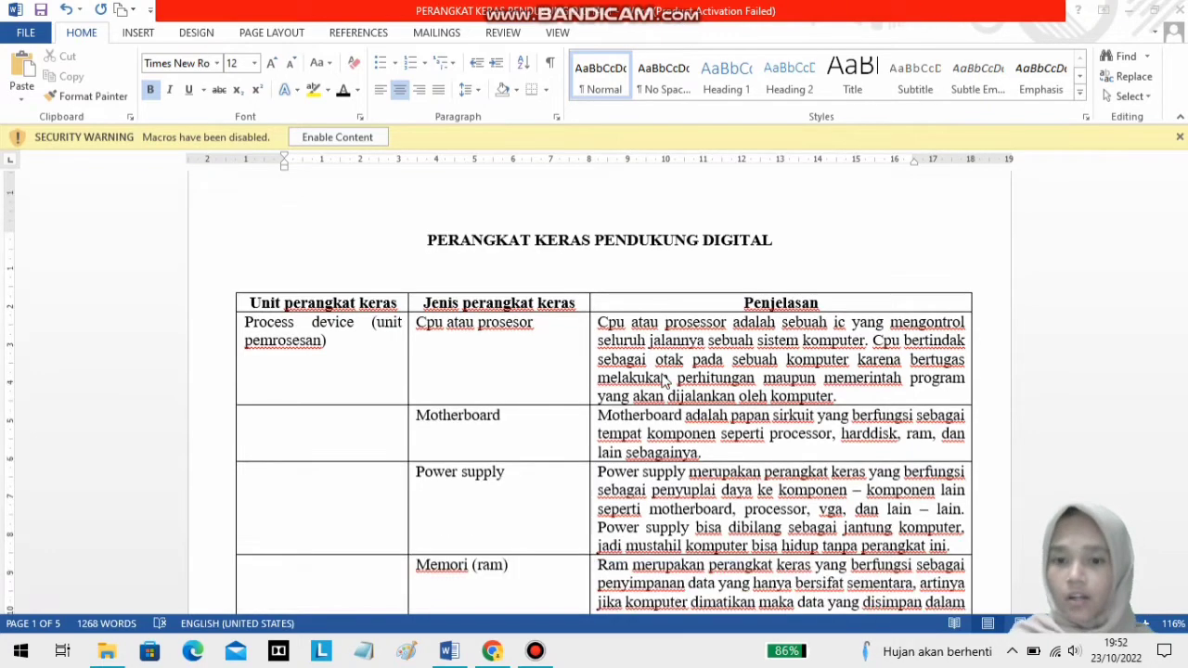
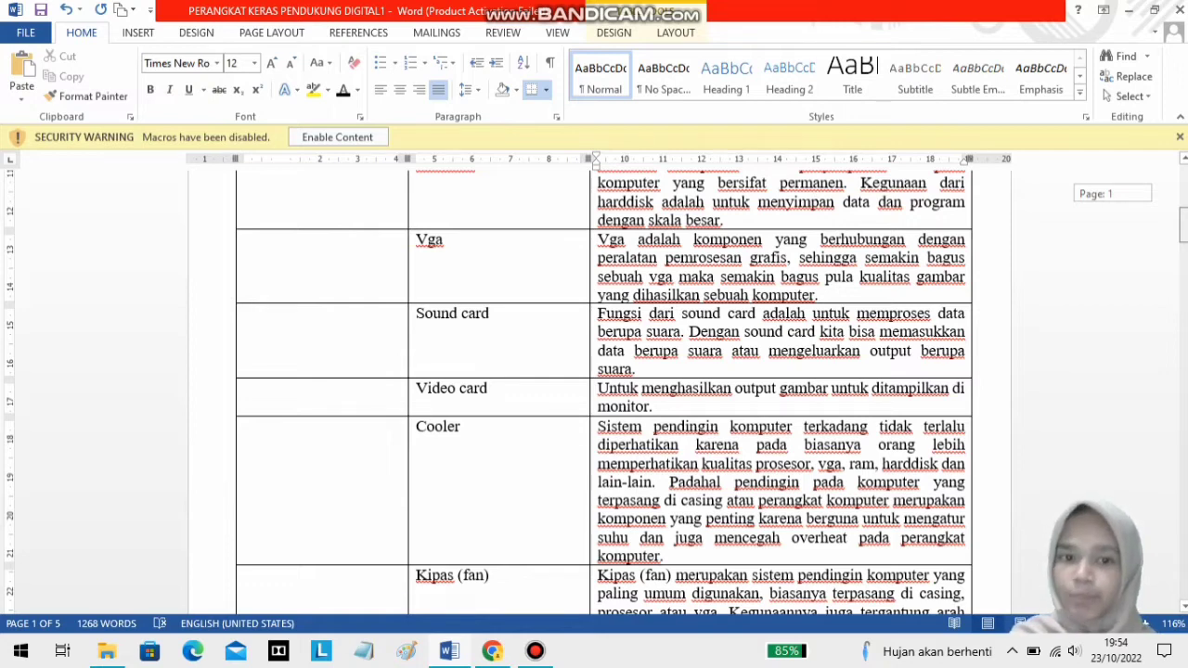
pyautogui.scroll(-1, 604, 390)
pyautogui.scroll(3, 604, 390)
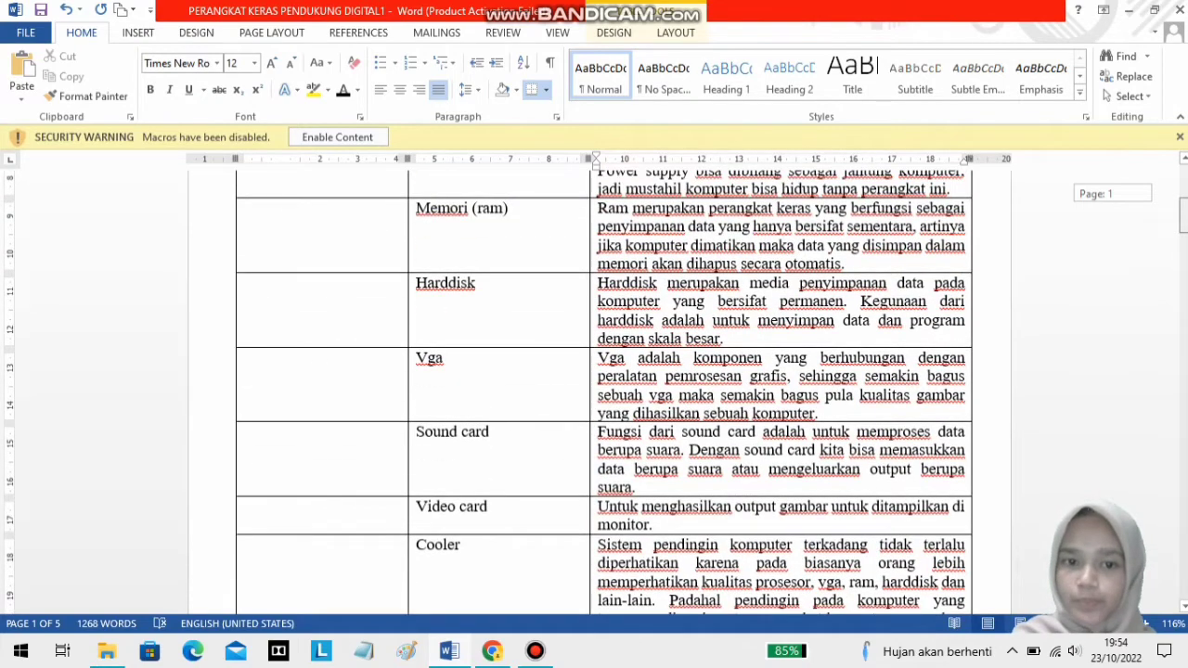
pyautogui.scroll(-5, 603, 390)
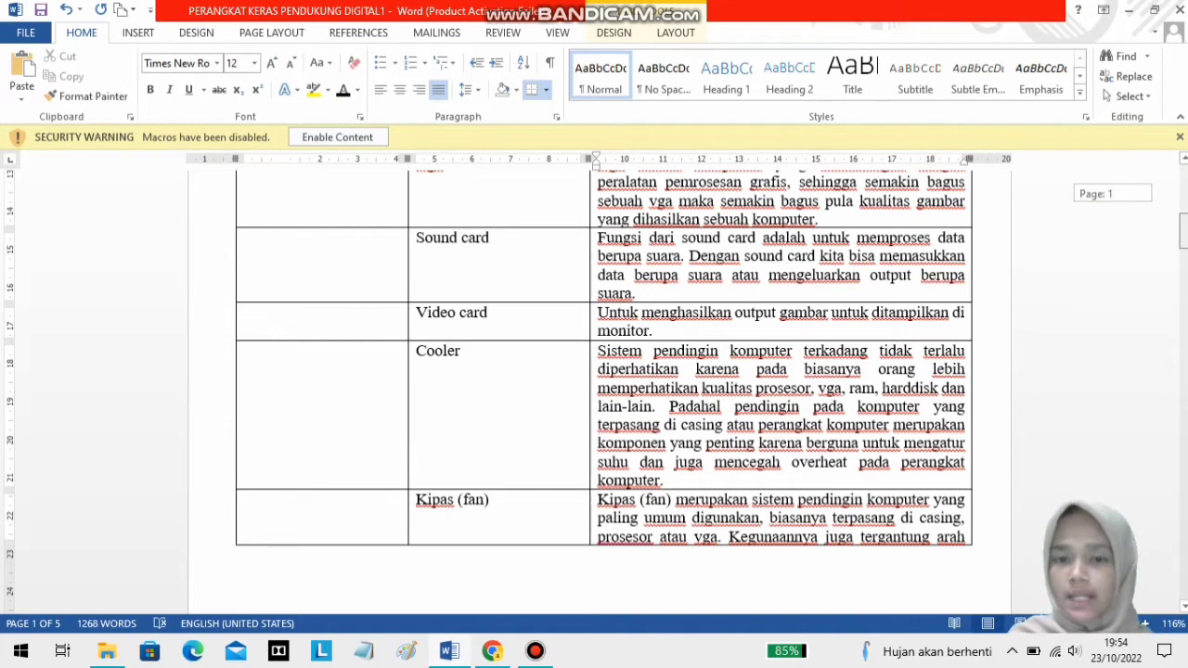
pyautogui.scroll(-2, 603, 389)
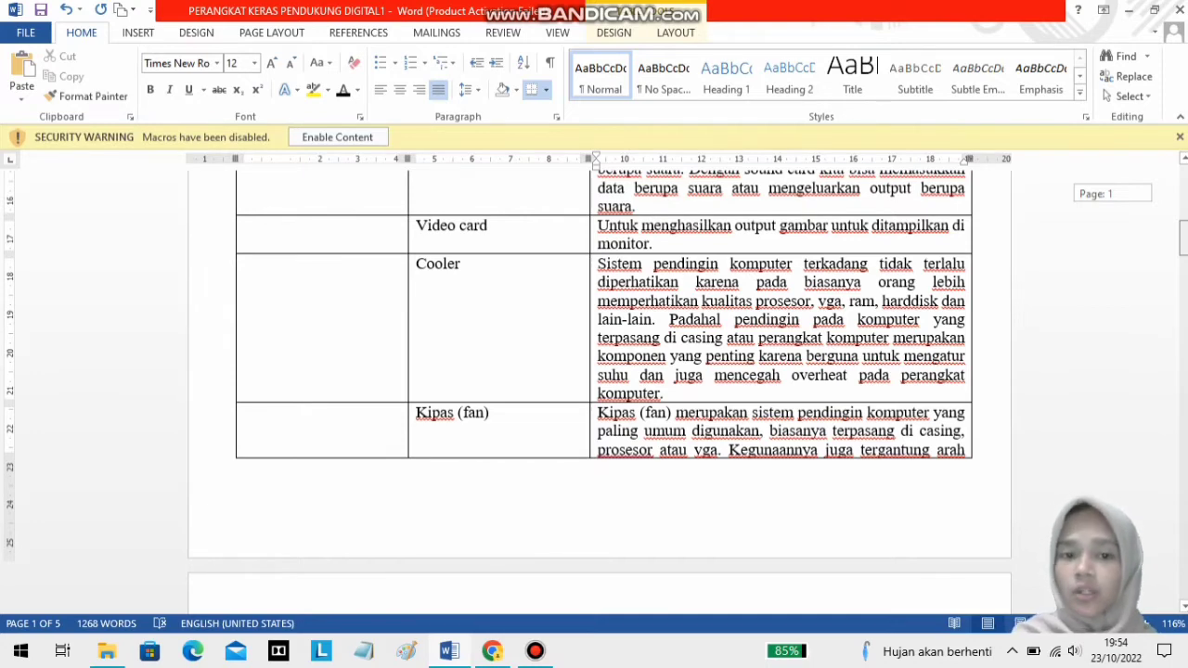
pyautogui.scroll(-1, 604, 371)
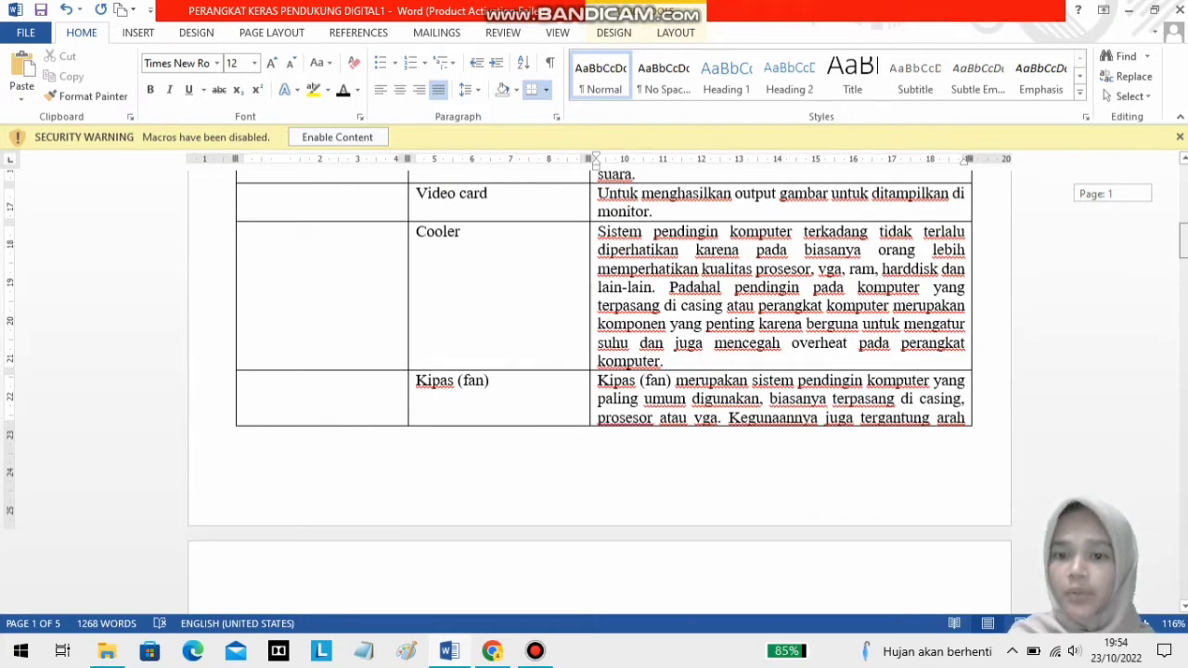
pyautogui.scroll(-2, 600, 355)
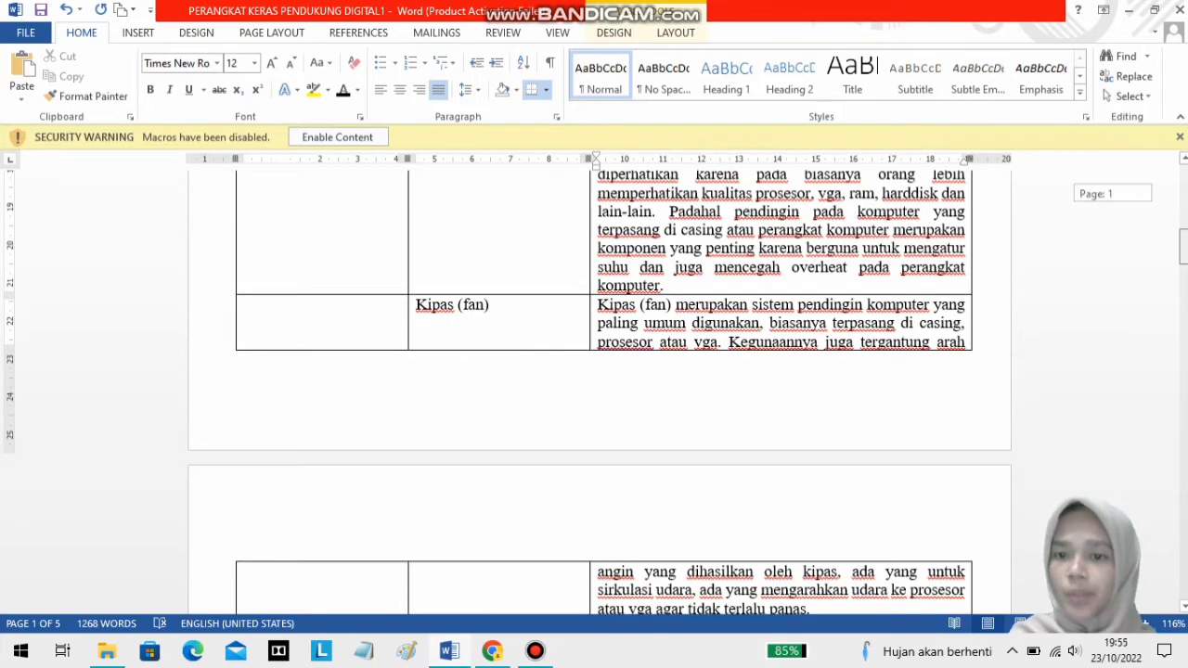
pyautogui.scroll(-3, 600, 390)
pyautogui.scroll(4, 600, 390)
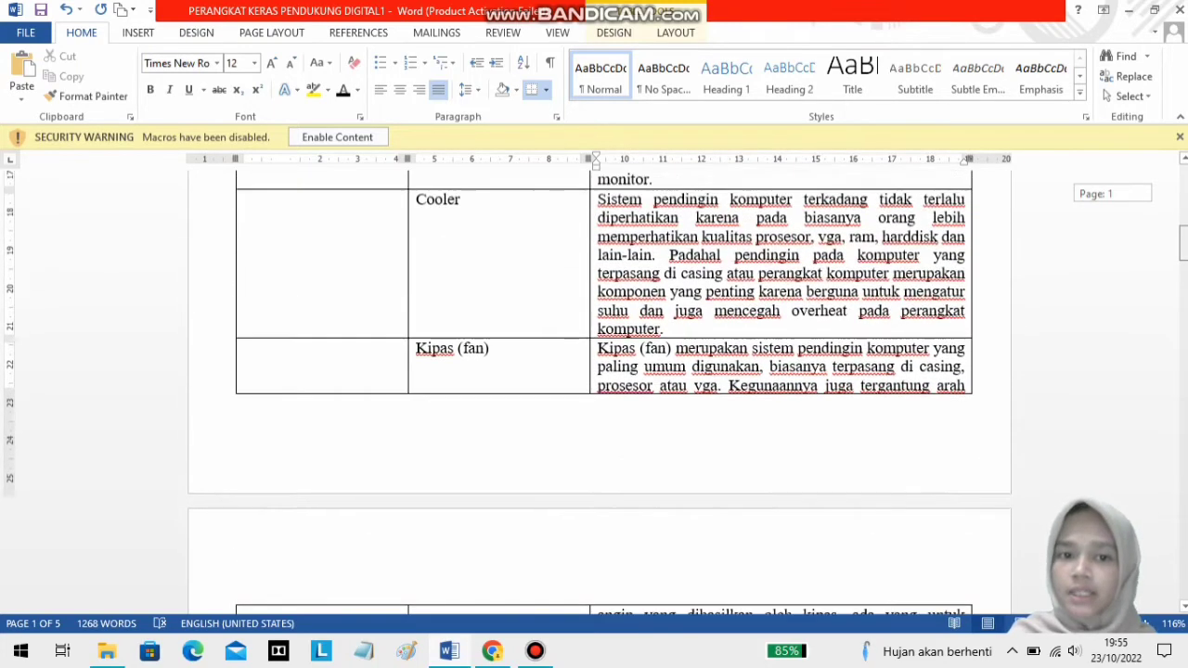
pyautogui.scroll(-1, 599, 390)
pyautogui.scroll(-2, 600, 390)
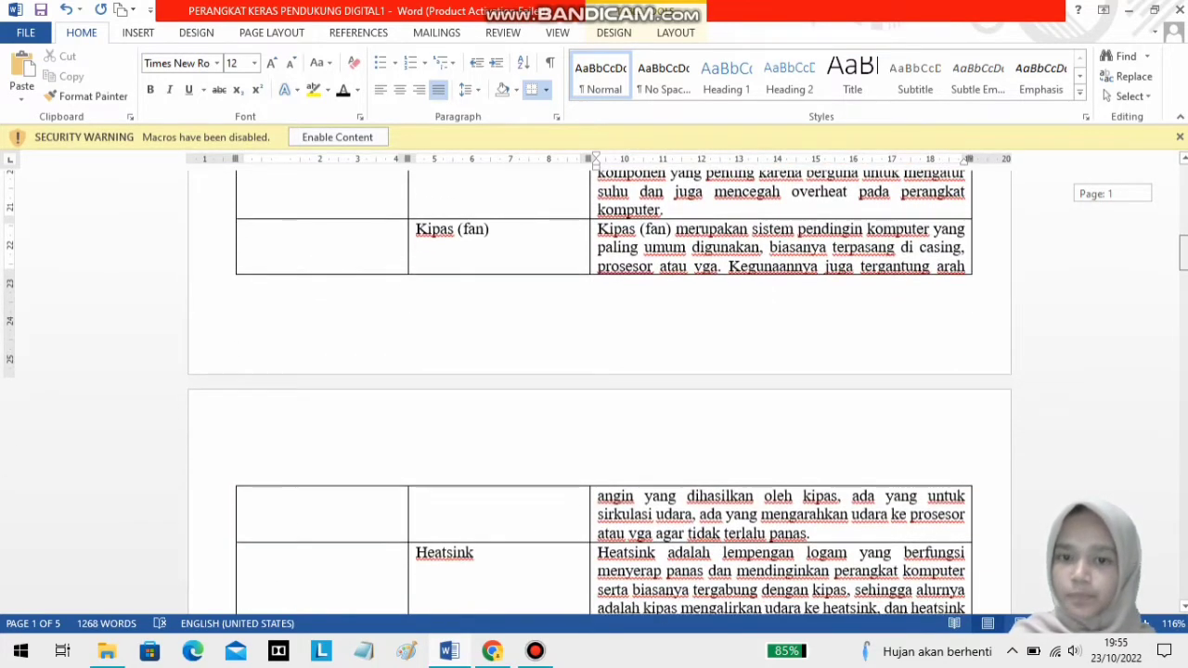
pyautogui.scroll(-1, 599, 390)
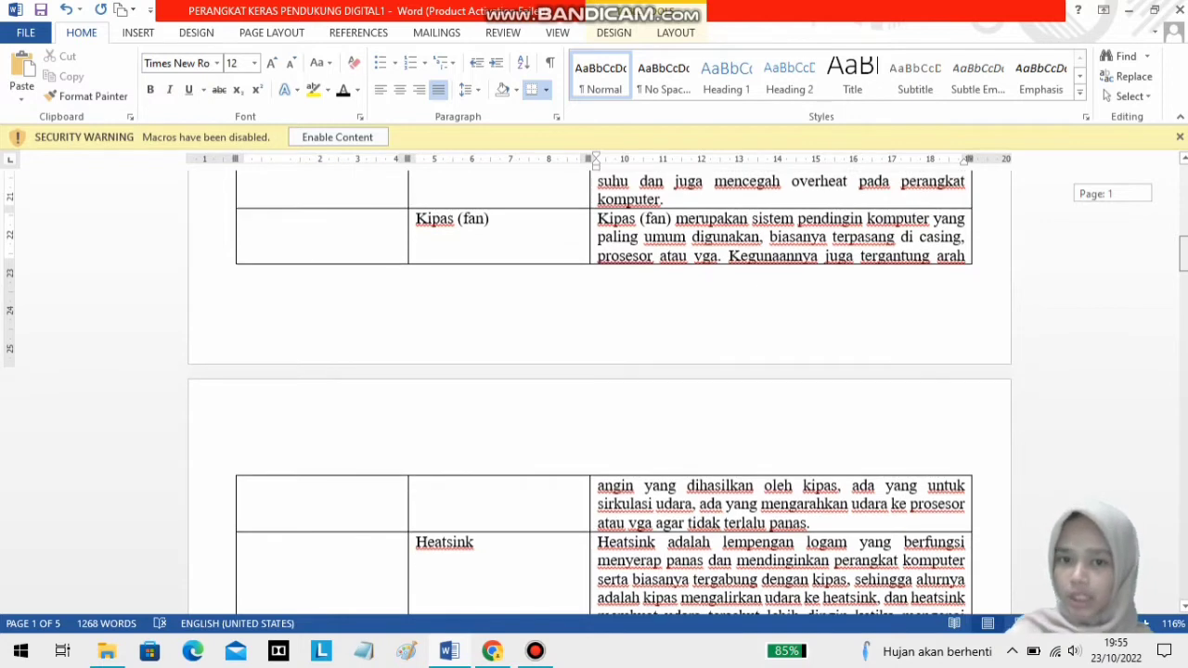
pyautogui.scroll(-1, 600, 390)
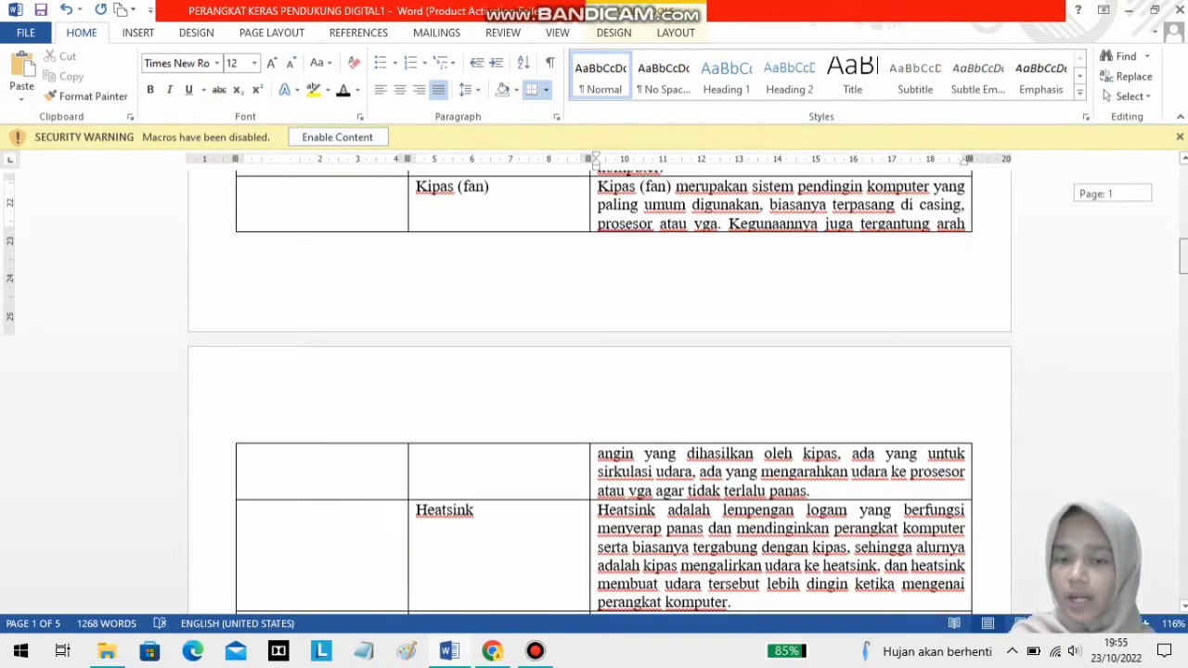
# Read the table rows from Heatsink through Tec (thermoelectric cooler) and the storage device rows, down to the start of the Output device section.
pyautogui.scroll(-6, 600, 390)
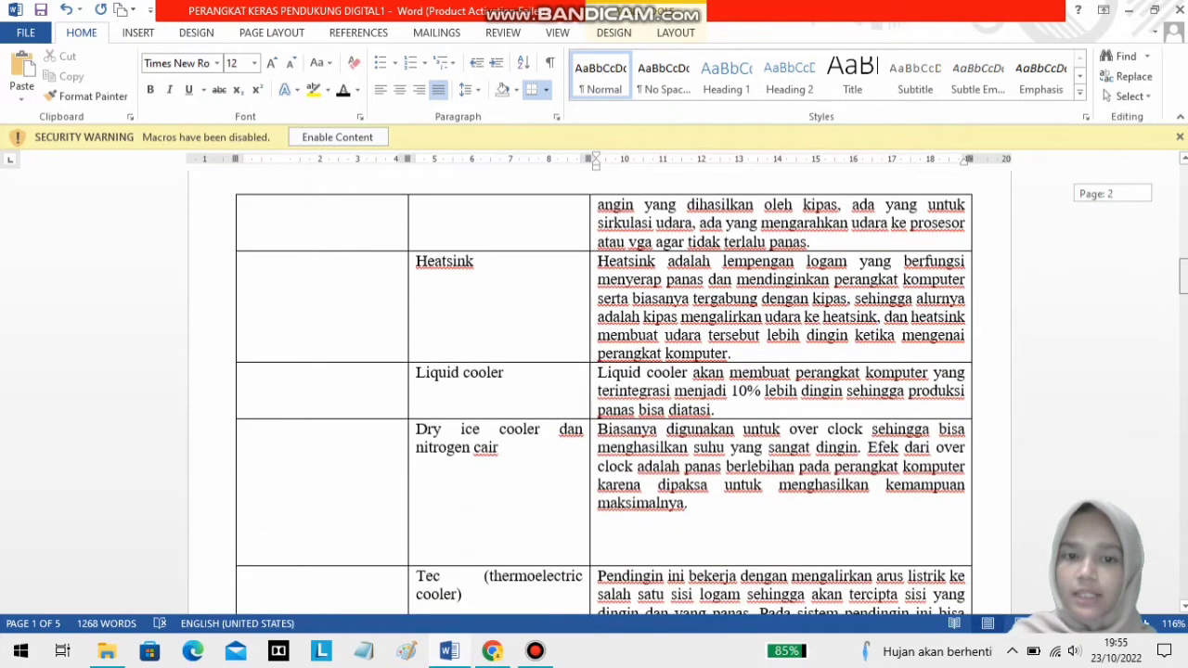
pyautogui.scroll(-1, 446, 410)
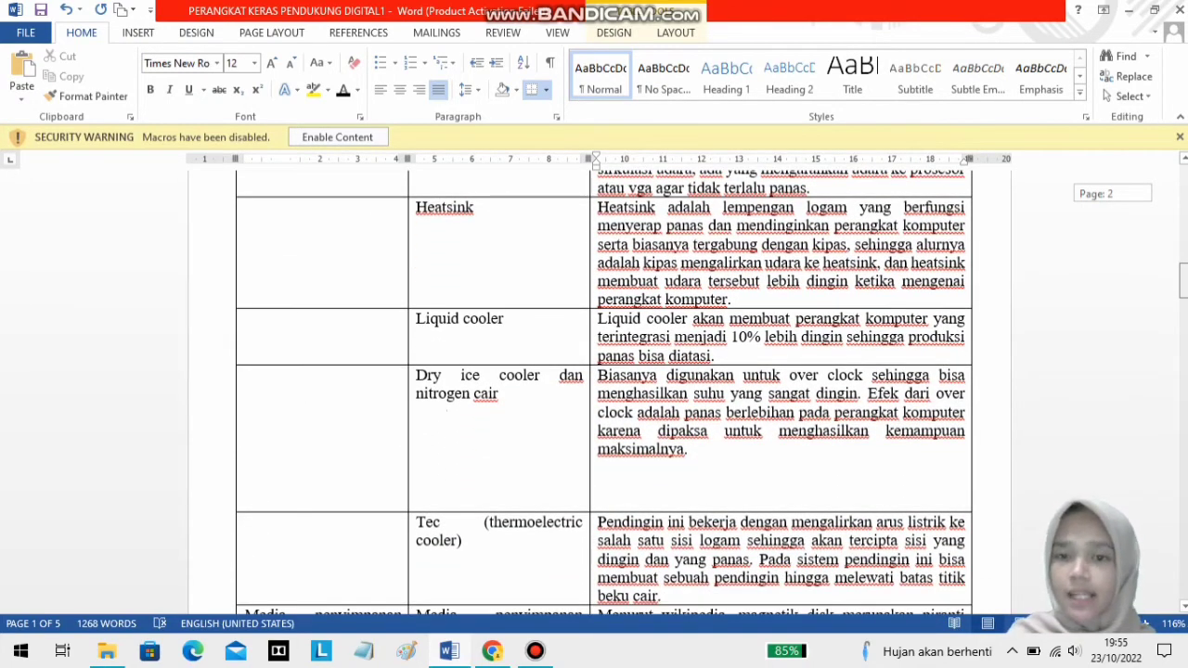
pyautogui.scroll(-1, 447, 411)
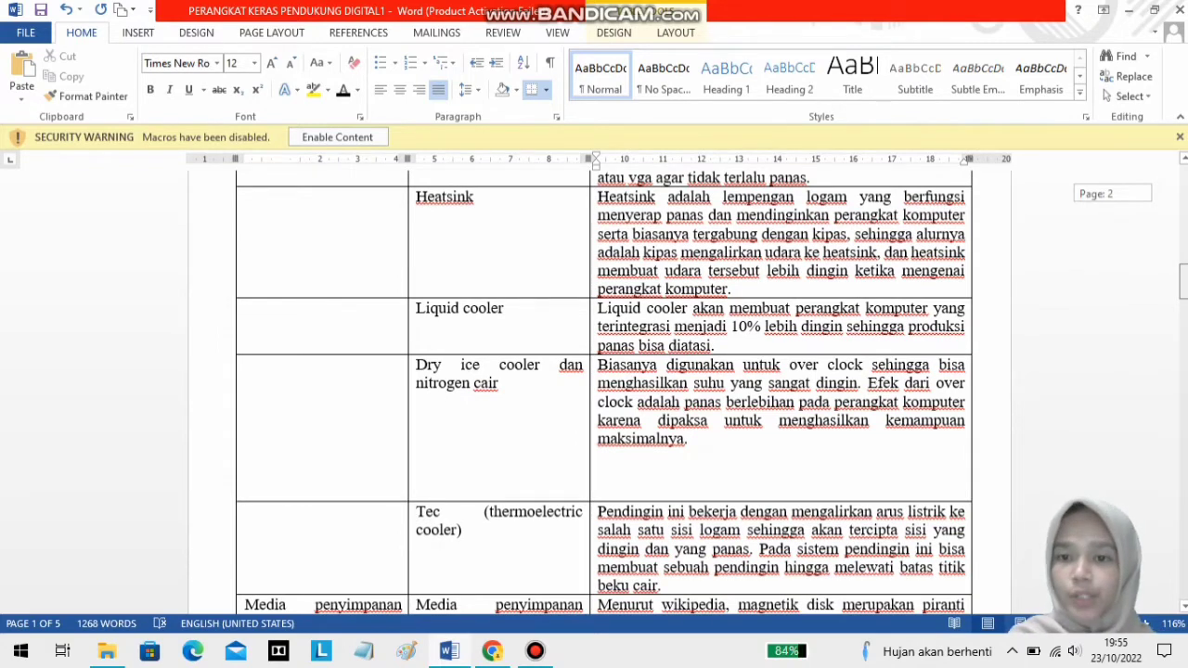
pyautogui.scroll(-3, 604, 393)
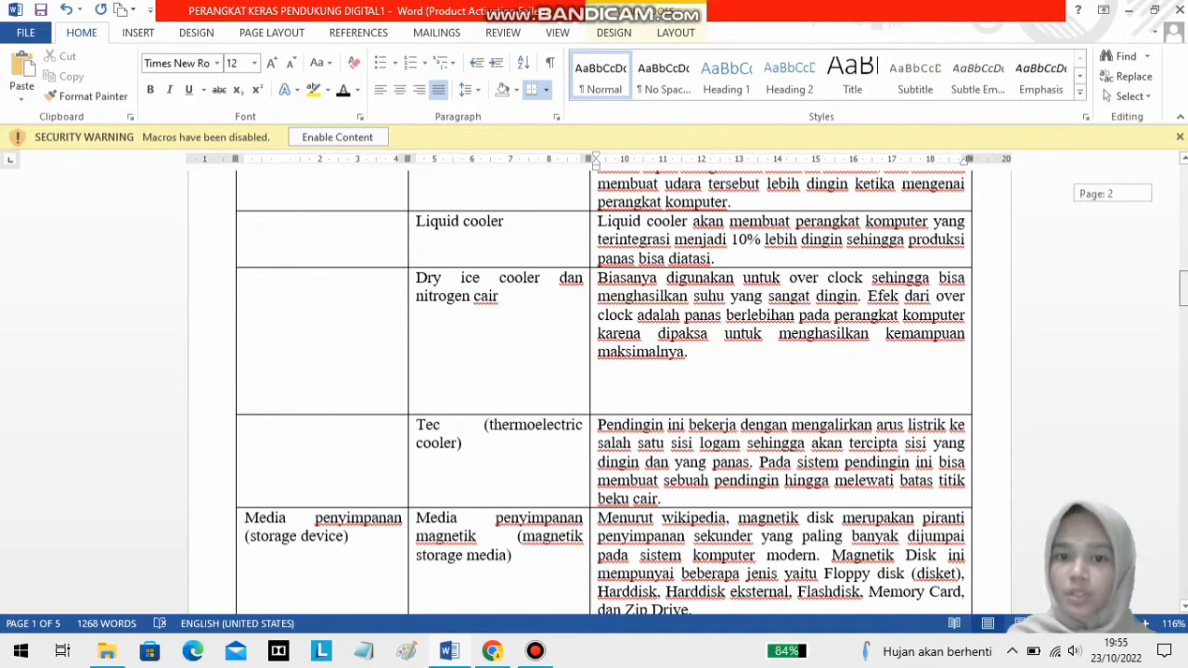
pyautogui.scroll(-3, 604, 392)
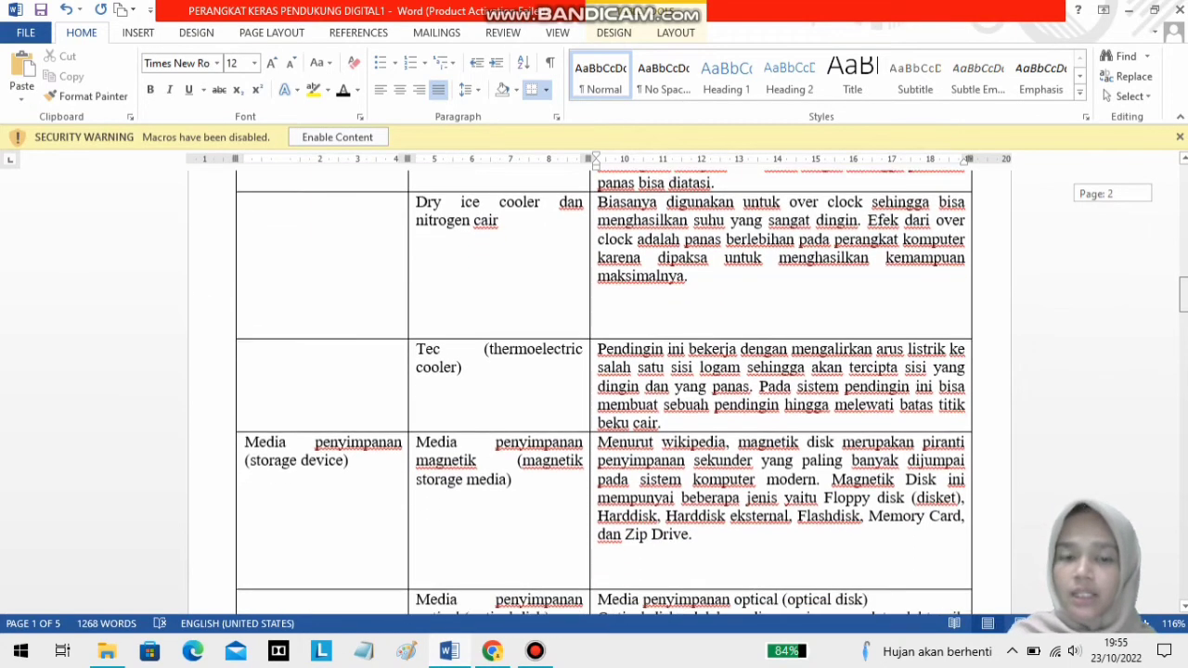
pyautogui.scroll(5, 605, 393)
pyautogui.scroll(-5, 604, 393)
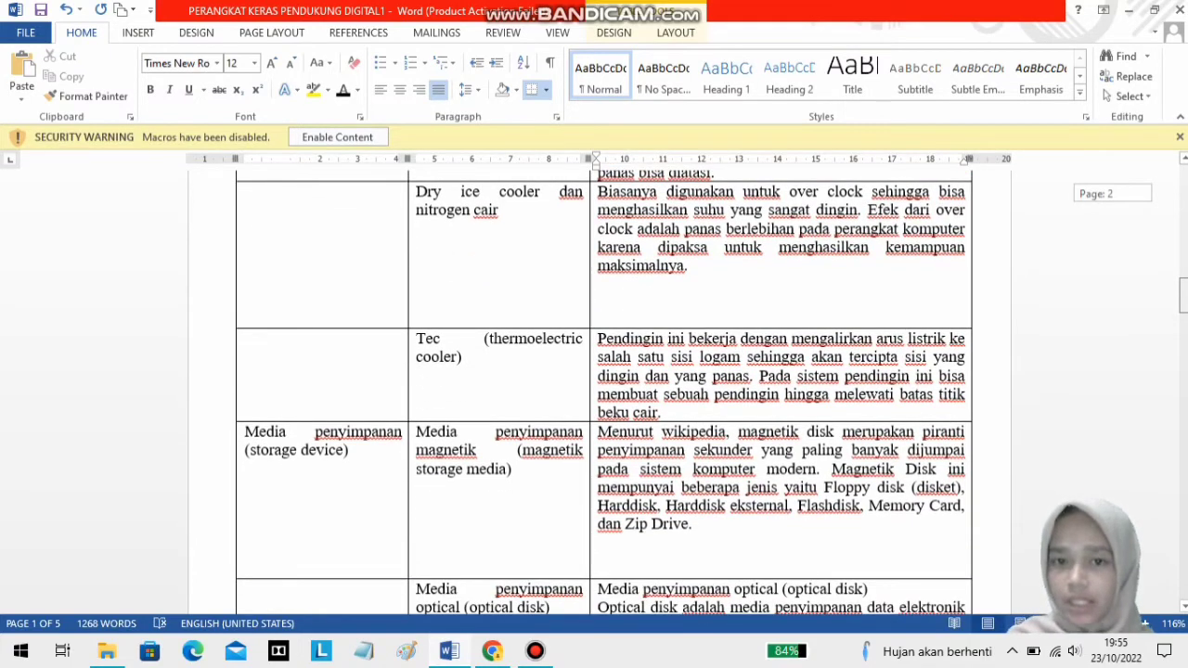
pyautogui.scroll(-1, 604, 393)
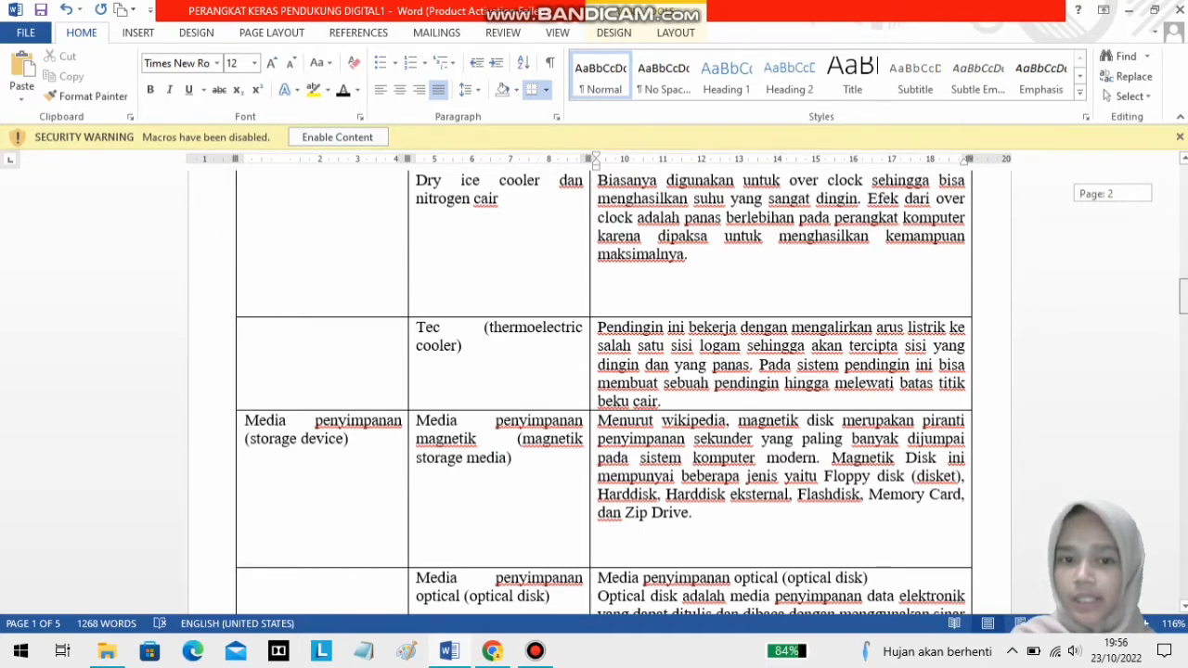
pyautogui.scroll(-3, 604, 393)
pyautogui.scroll(-1, 605, 393)
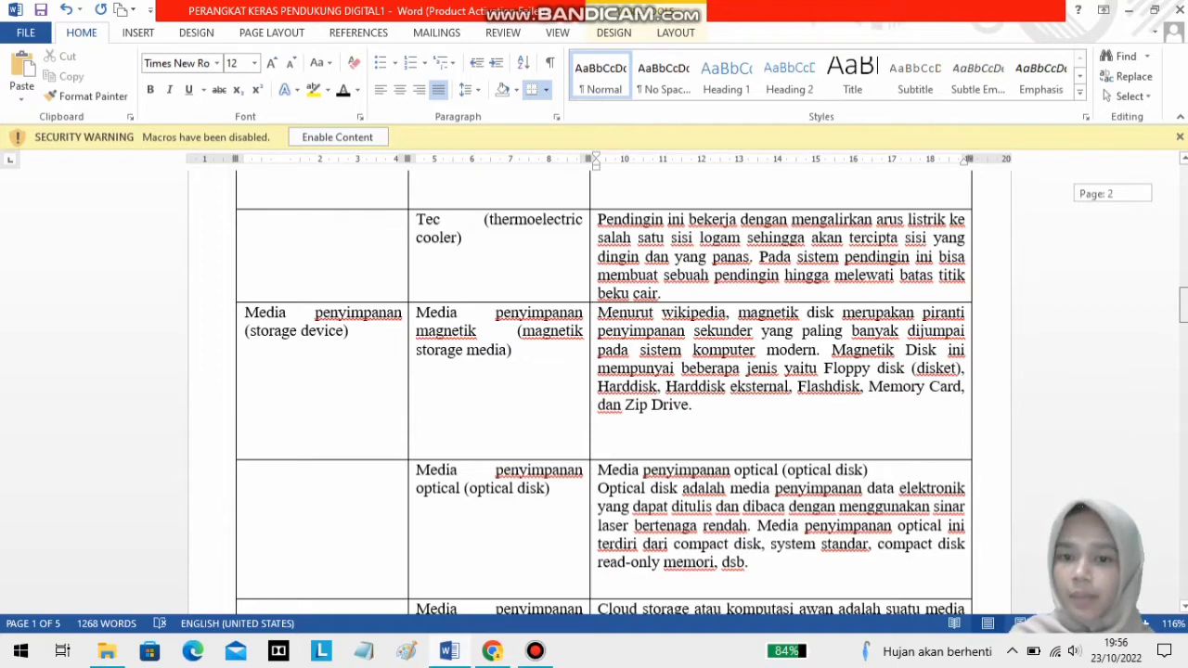
pyautogui.scroll(-2, 603, 390)
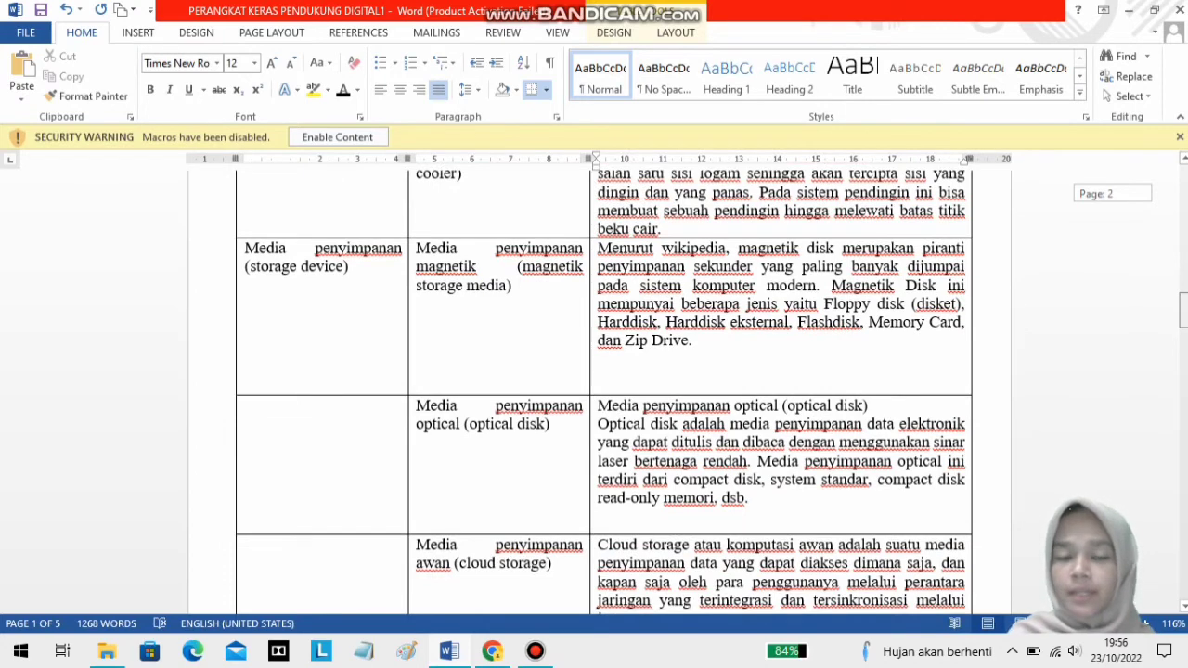
pyautogui.scroll(-1, 604, 390)
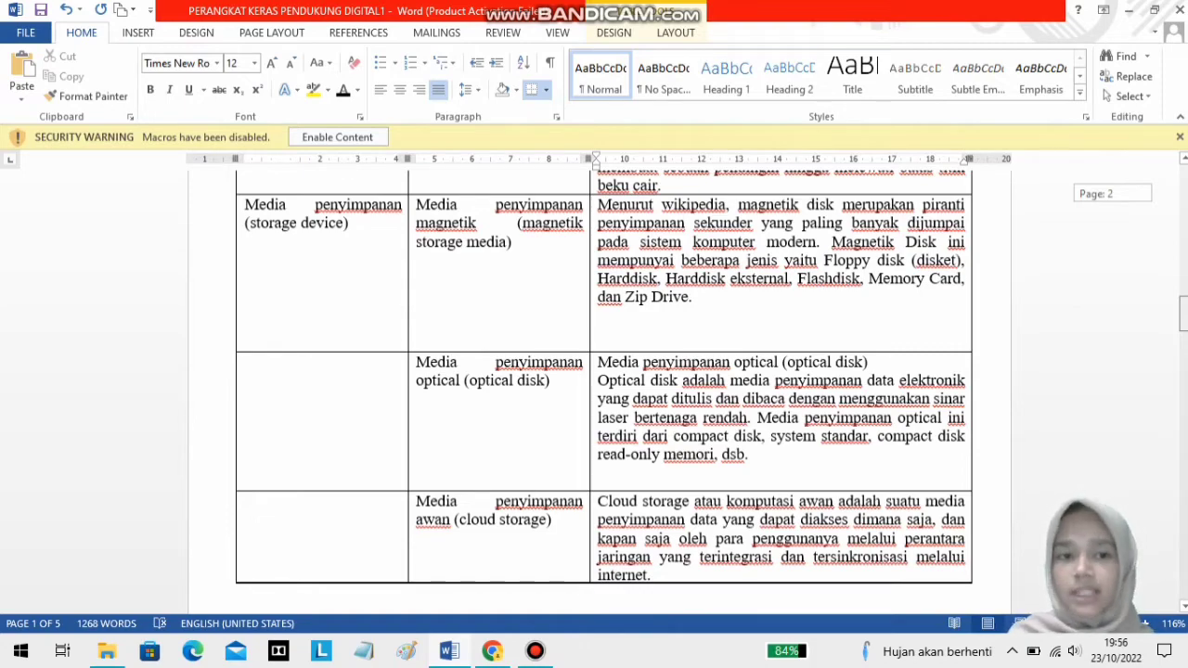
pyautogui.scroll(-8, 603, 390)
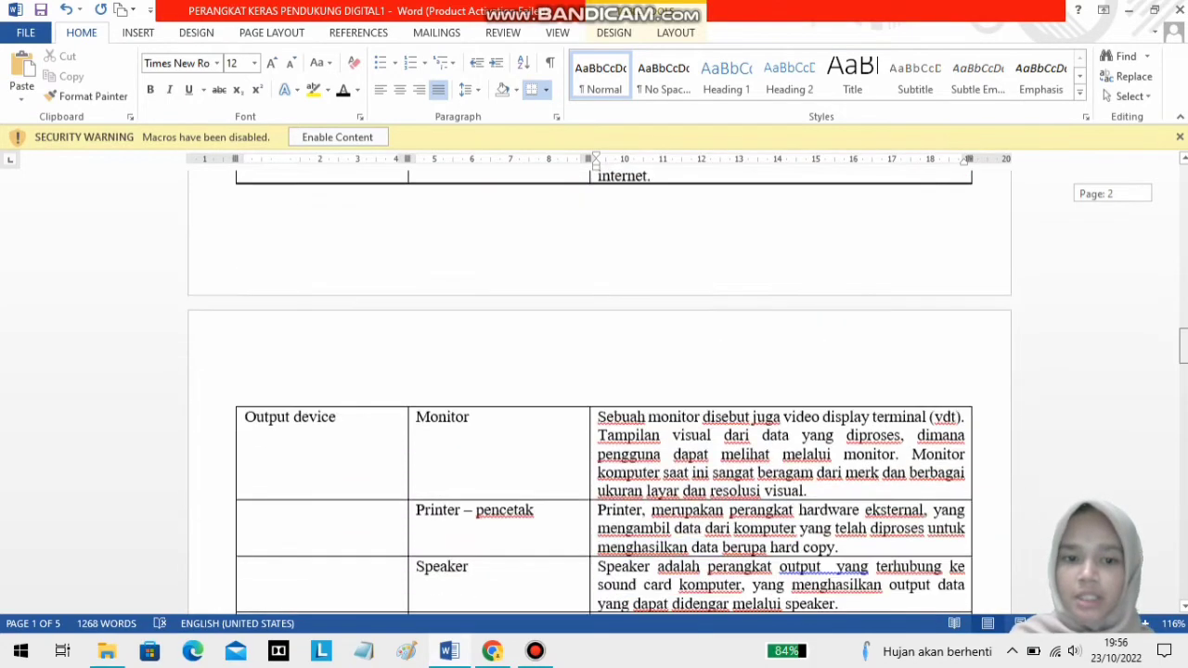
# Read the storage device rows and the Output device rows of the table, from Monitor through Headset (headphones).
pyautogui.moveTo(1184, 339); pyautogui.dragTo(1185, 320)
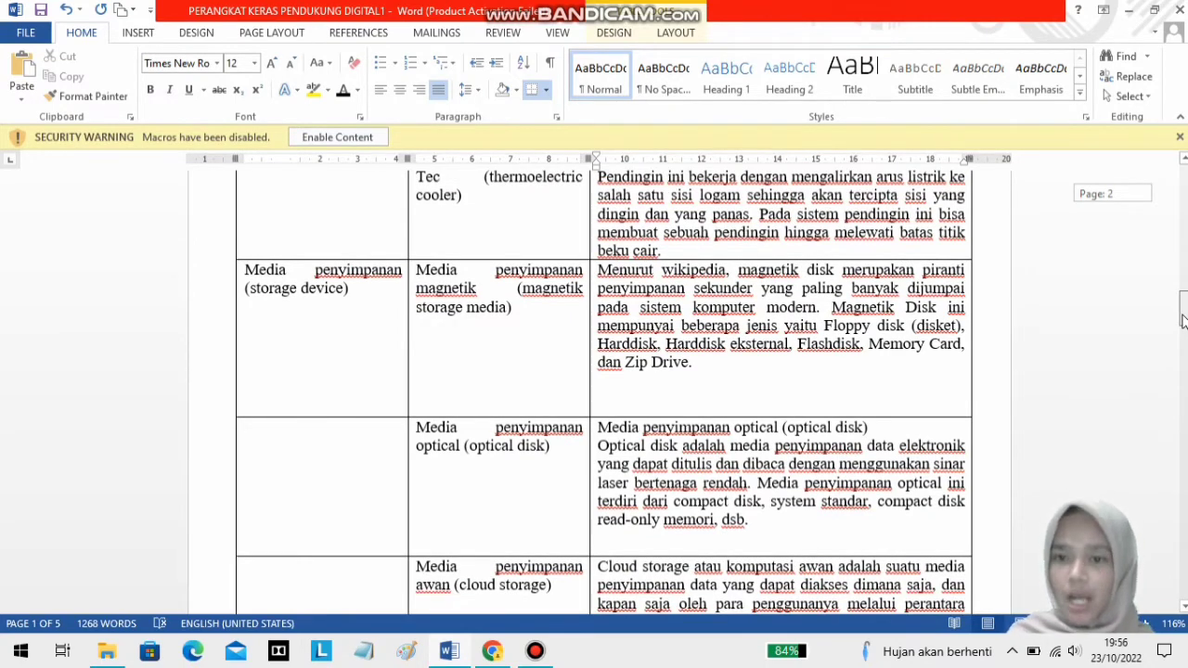
pyautogui.moveTo(1185, 321); pyautogui.dragTo(1183, 334)
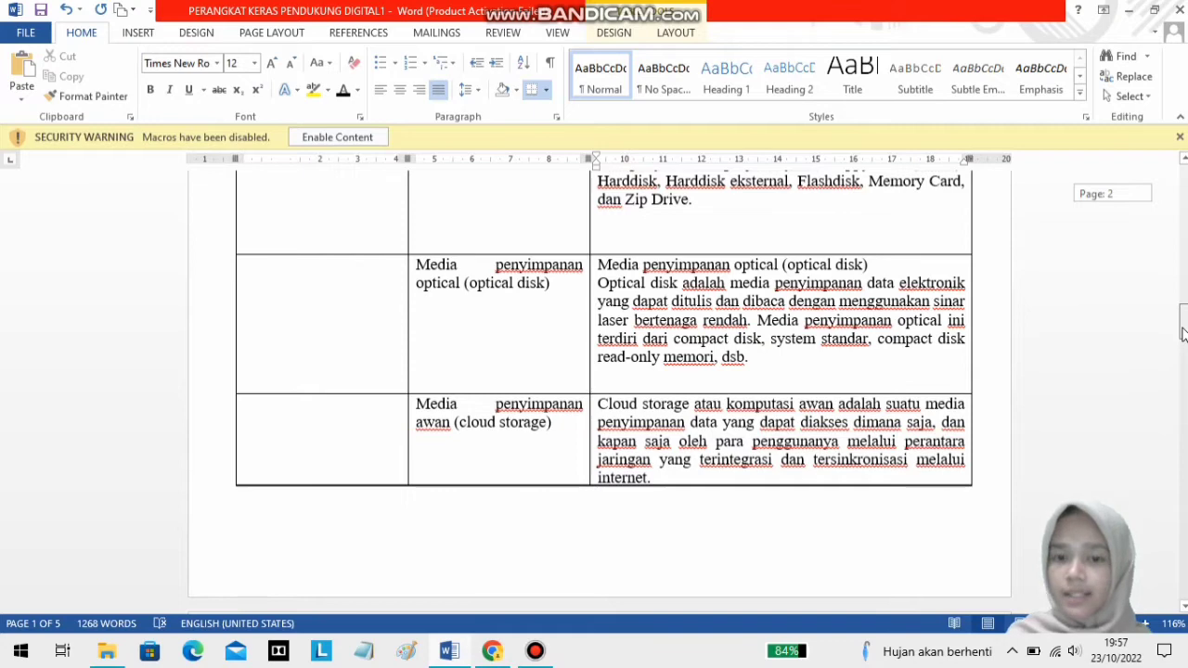
pyautogui.moveTo(1182, 335); pyautogui.dragTo(1185, 348)
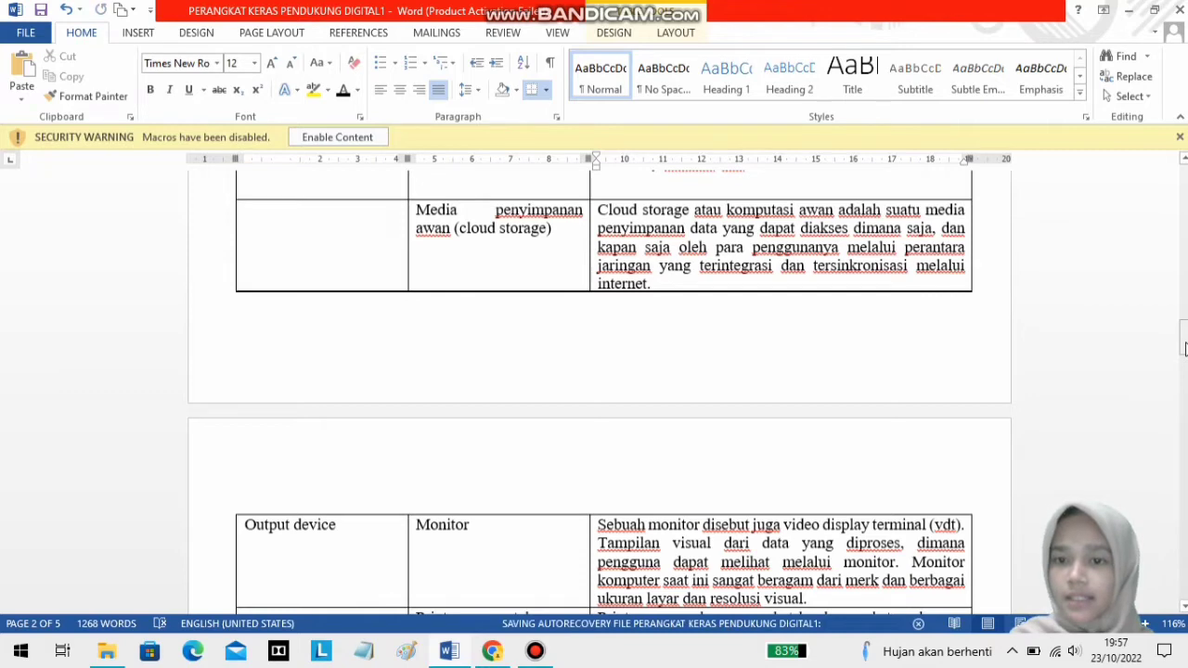
pyautogui.moveTo(1185, 348); pyautogui.dragTo(1182, 373)
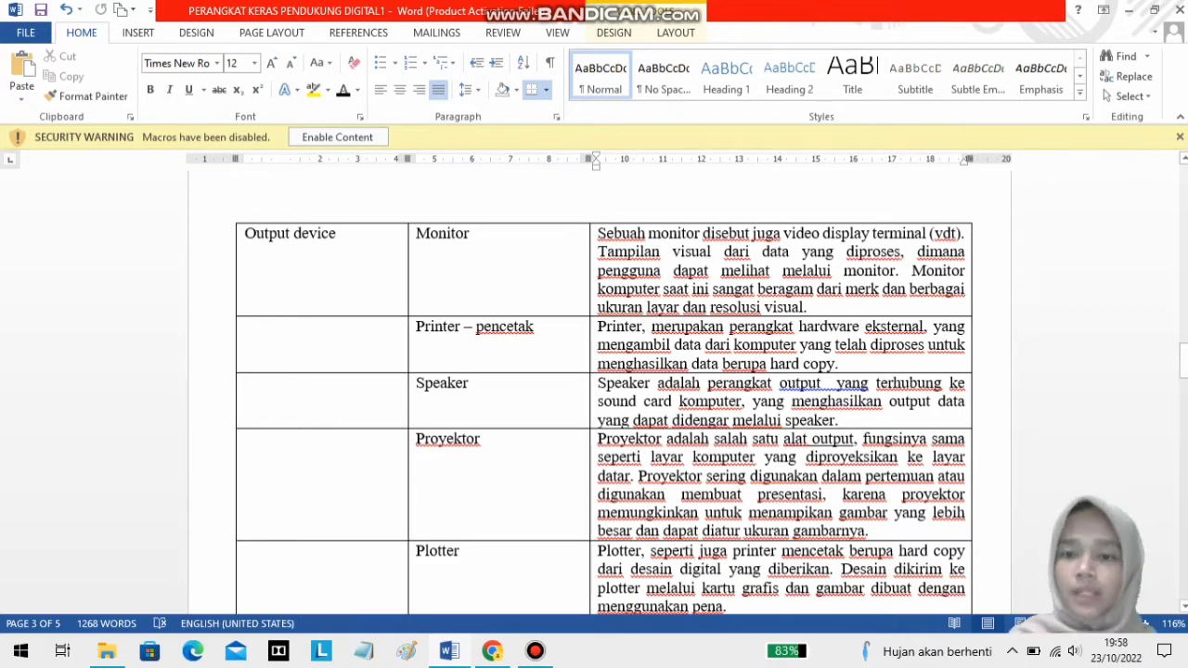
pyautogui.moveTo(1183, 361); pyautogui.dragTo(1184, 369)
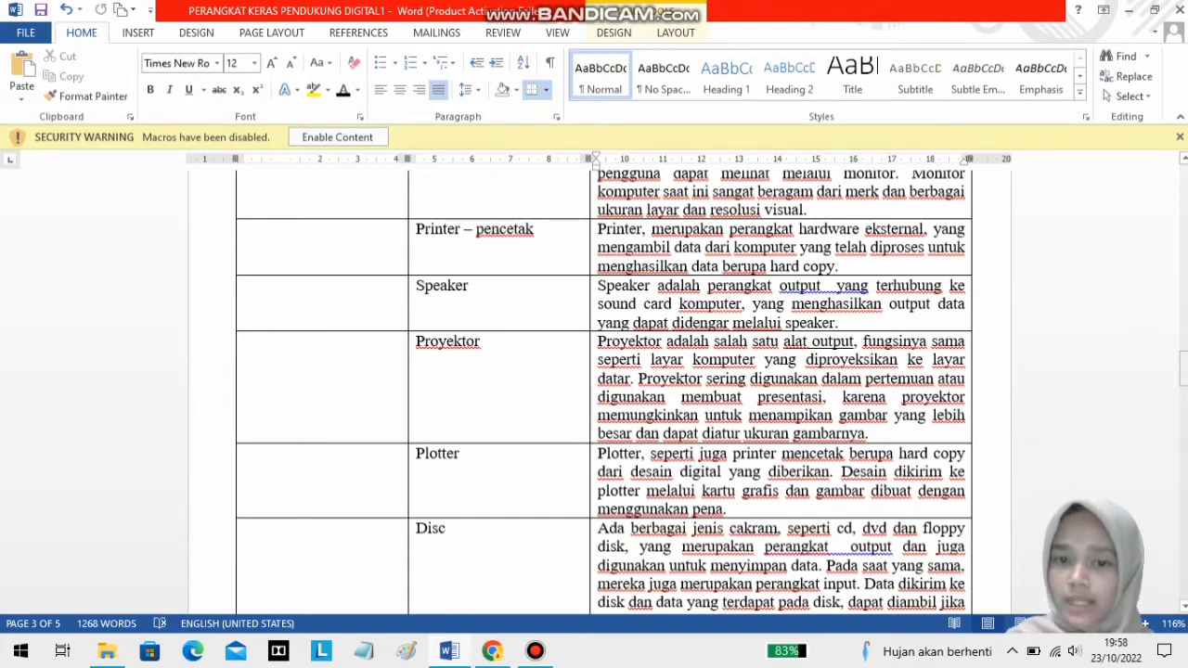
pyautogui.moveTo(1184, 369)
pyautogui.mouseDown()
pyautogui.moveTo(1184, 358)
pyautogui.moveTo(1184, 374)
pyautogui.mouseUp()
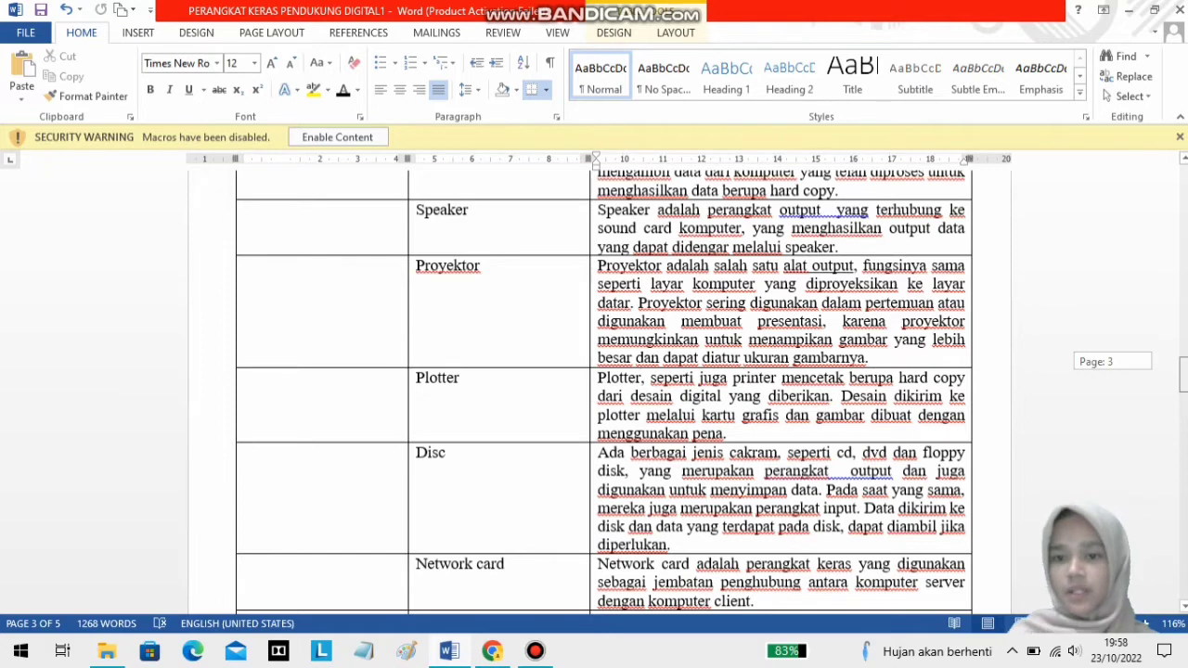
pyautogui.moveTo(1183, 373); pyautogui.dragTo(1184, 385)
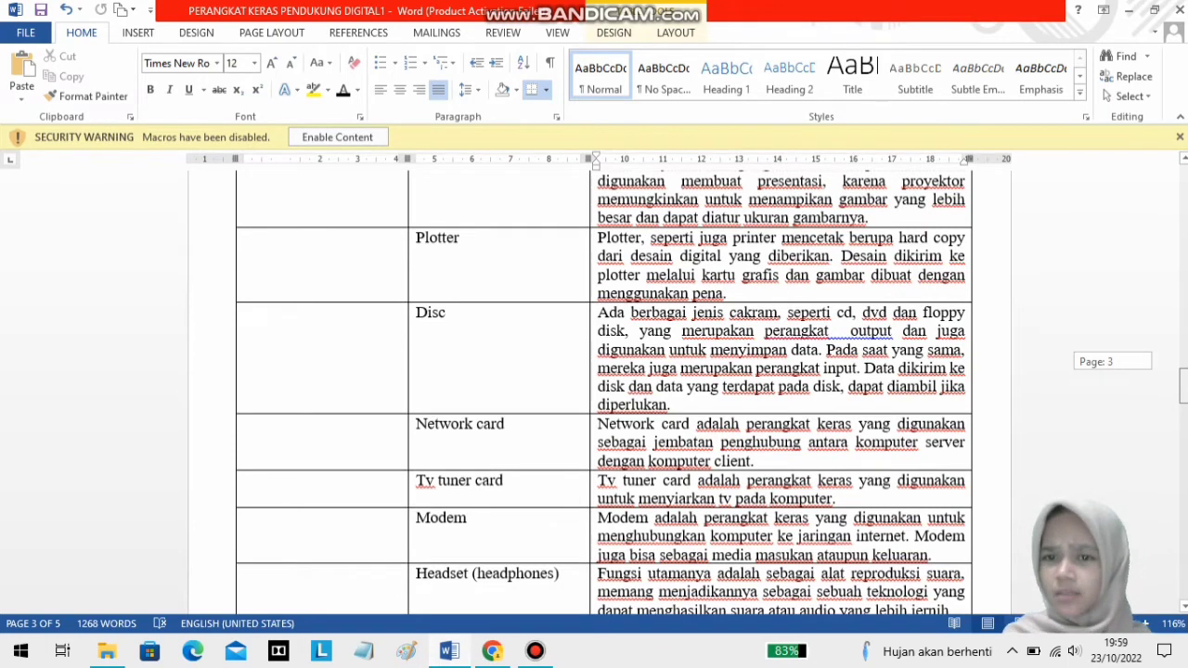
pyautogui.moveTo(1183, 385); pyautogui.dragTo(1184, 392)
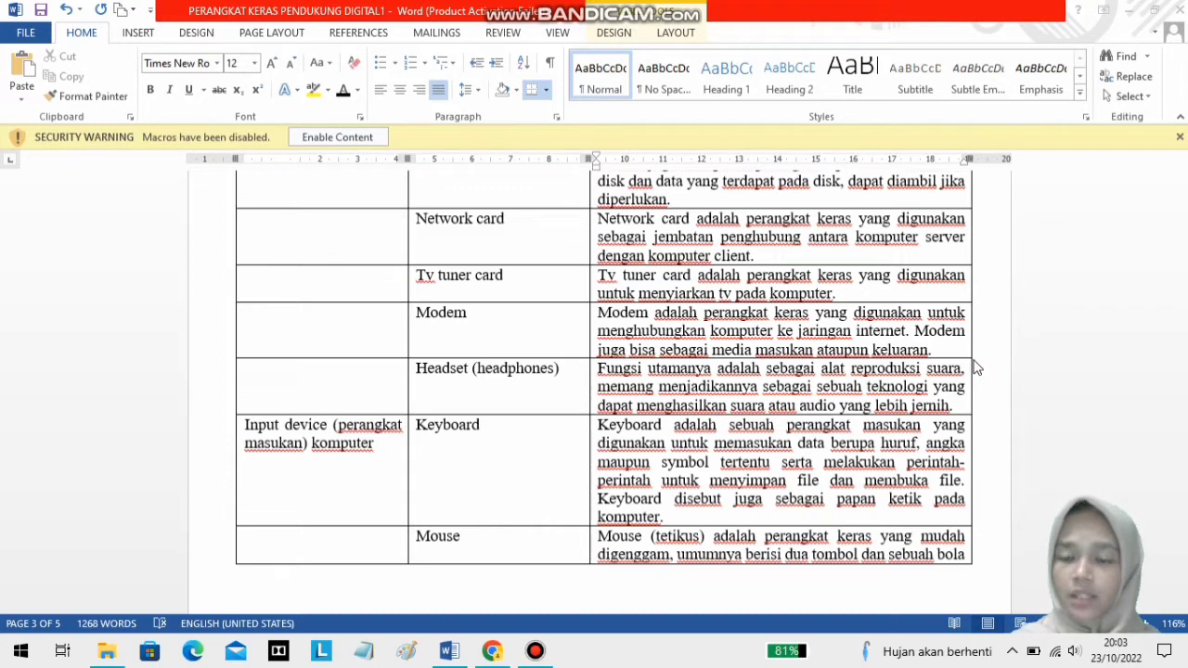
# Read the Input device rows of the table, from Keyboard through Flashdisk.
pyautogui.scroll(-1, 677, 294)
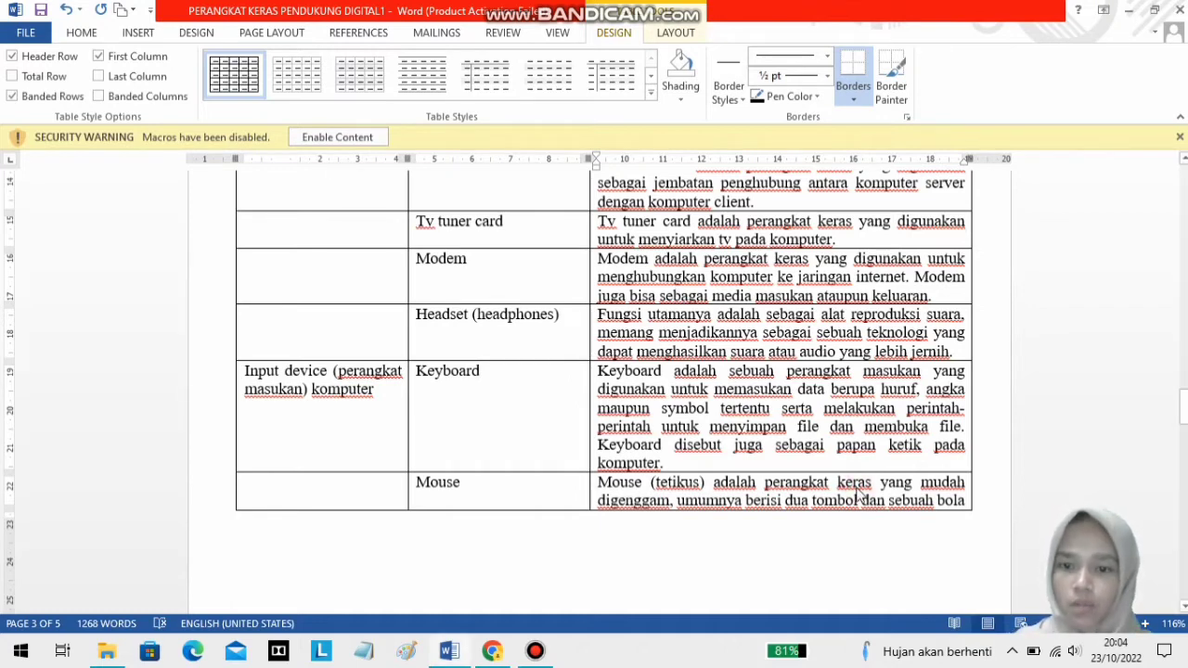
pyautogui.scroll(-5, 983, 440)
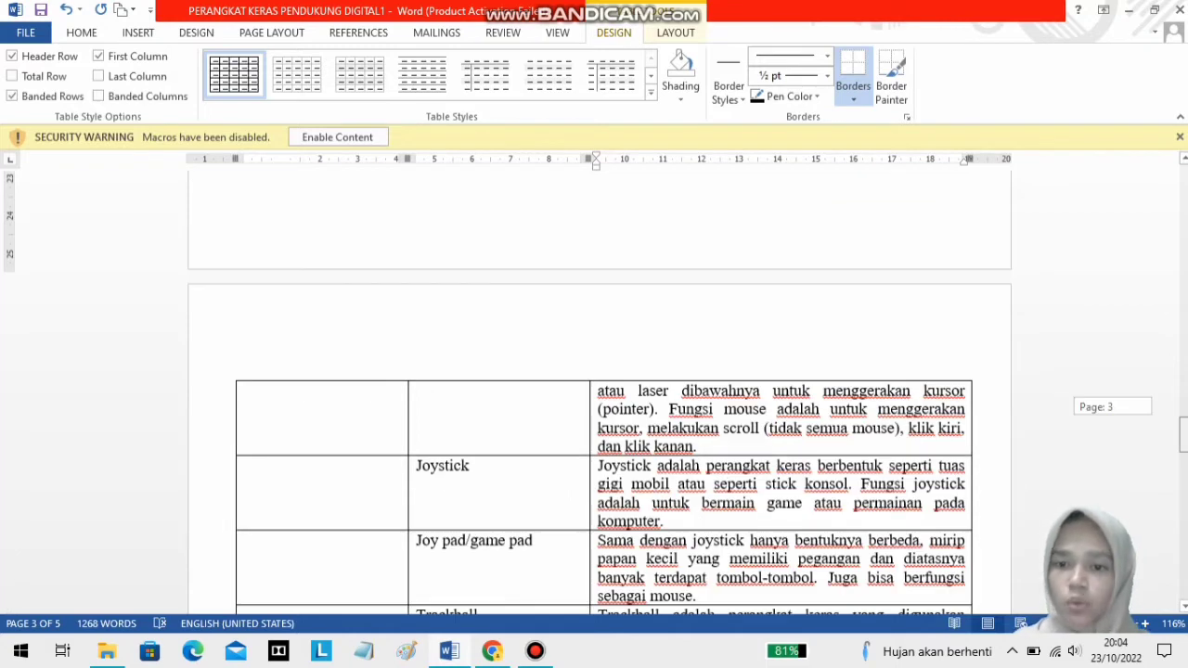
pyautogui.scroll(-1, 600, 392)
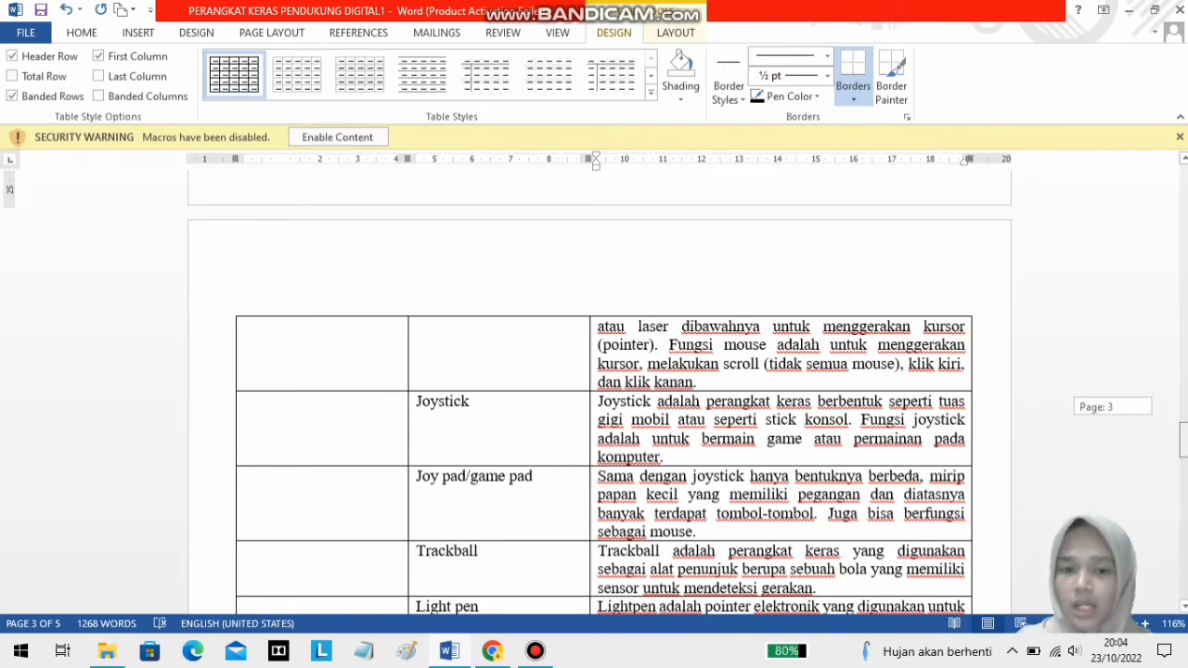
pyautogui.scroll(4, 600, 390)
pyautogui.scroll(-5, 599, 390)
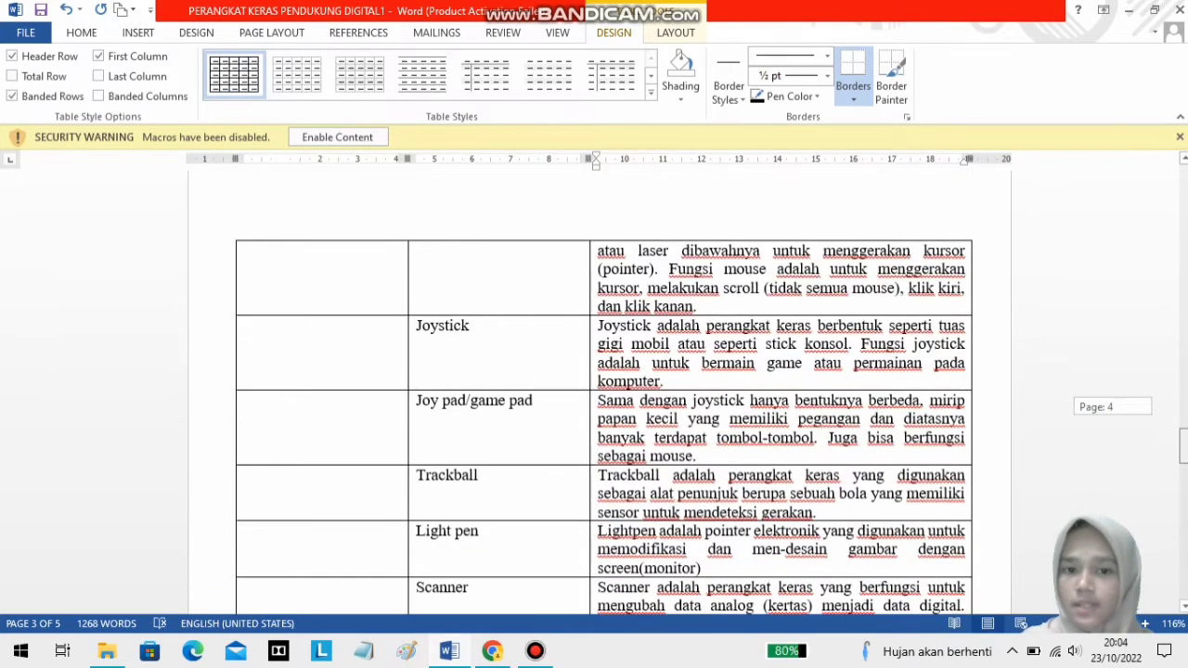
pyautogui.scroll(-2, 603, 390)
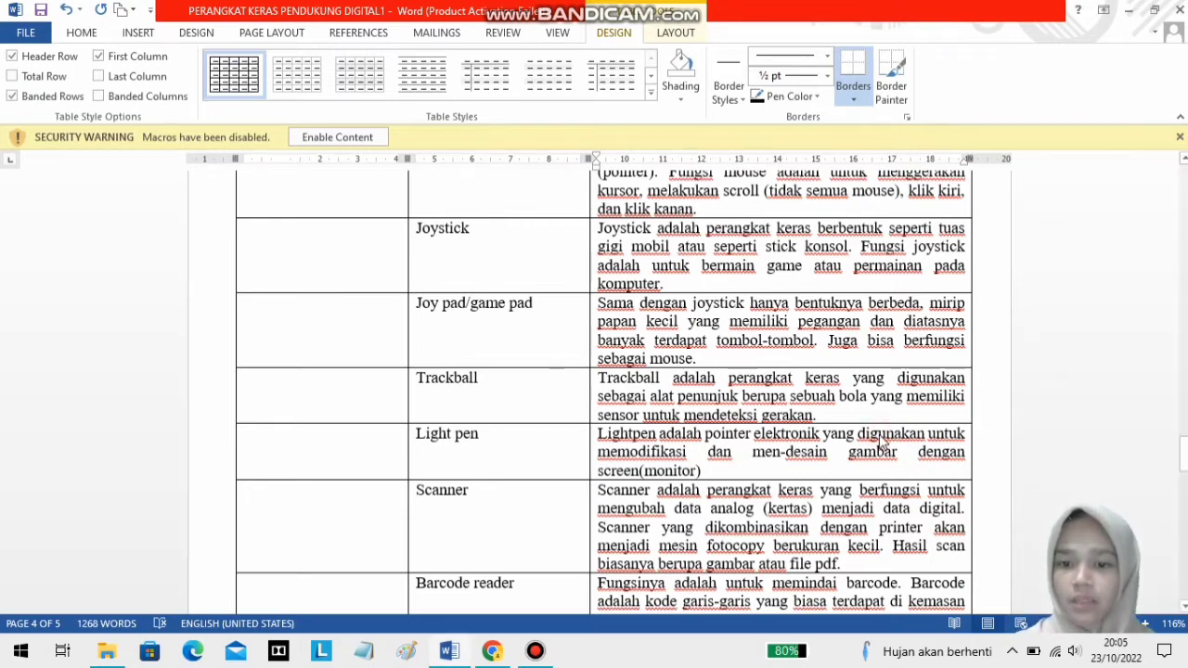
pyautogui.moveTo(1185, 443); pyautogui.dragTo(1184, 463)
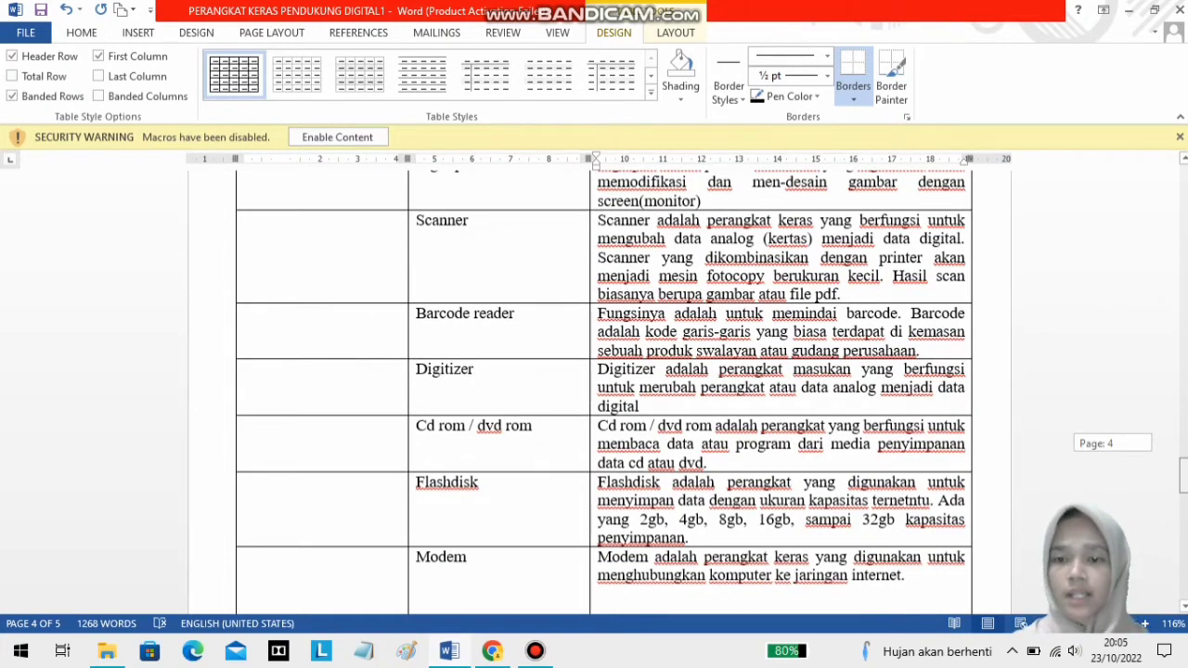
pyautogui.moveTo(1184, 463); pyautogui.dragTo(1184, 473)
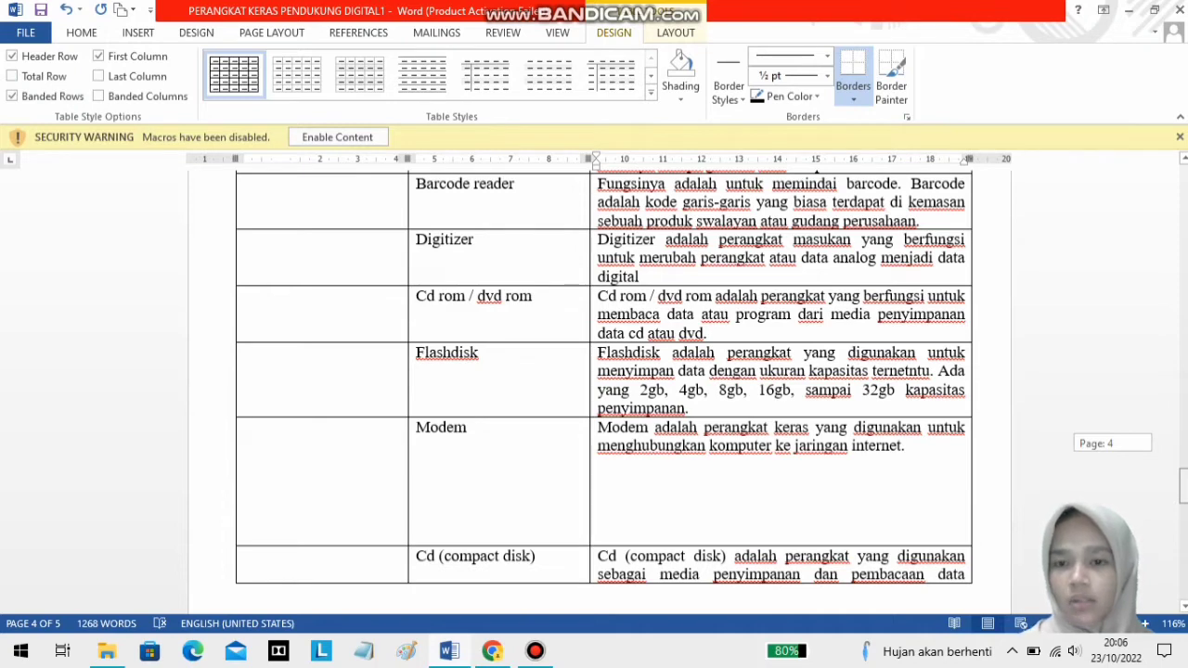
# Read the remaining Input device rows, from Modem and Cd (compact disk) through Digital camera at the end of the table.
pyautogui.moveTo(1185, 487); pyautogui.dragTo(1184, 489)
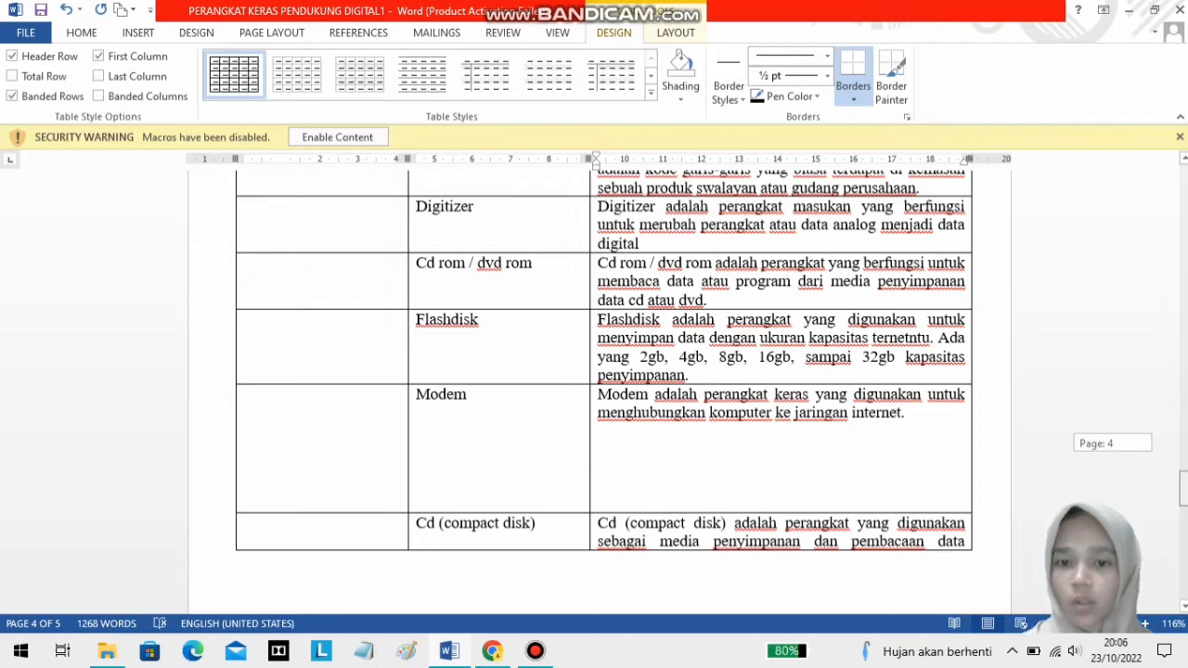
pyautogui.moveTo(1185, 489); pyautogui.dragTo(1184, 494)
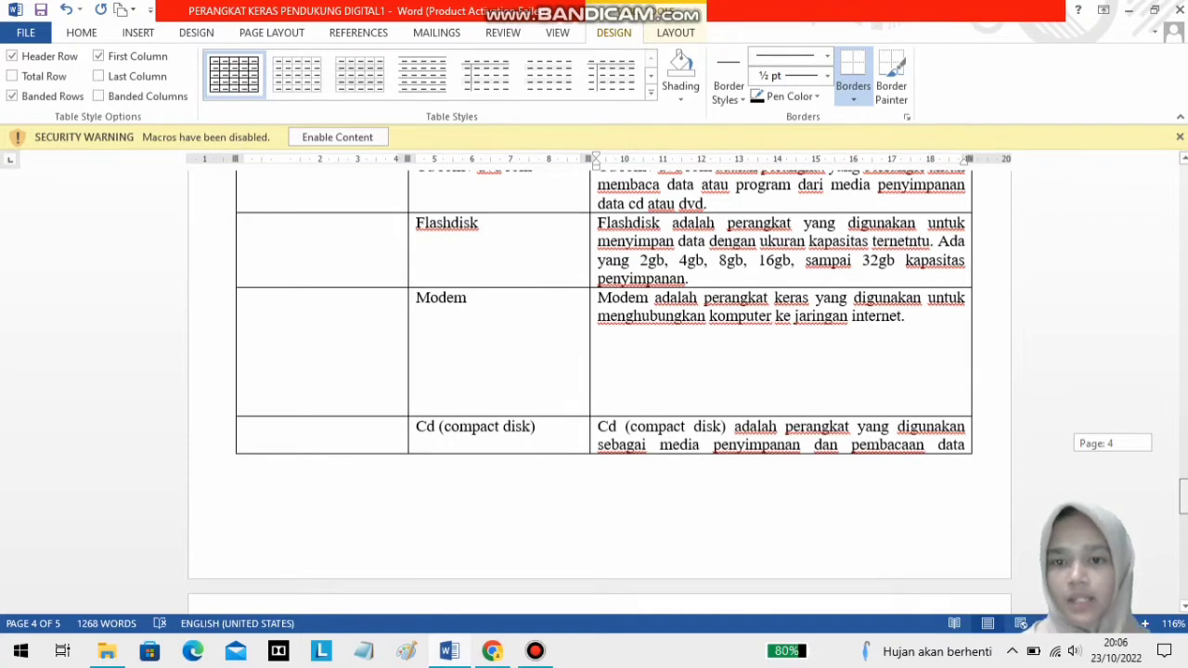
pyautogui.moveTo(1185, 494); pyautogui.dragTo(1185, 496)
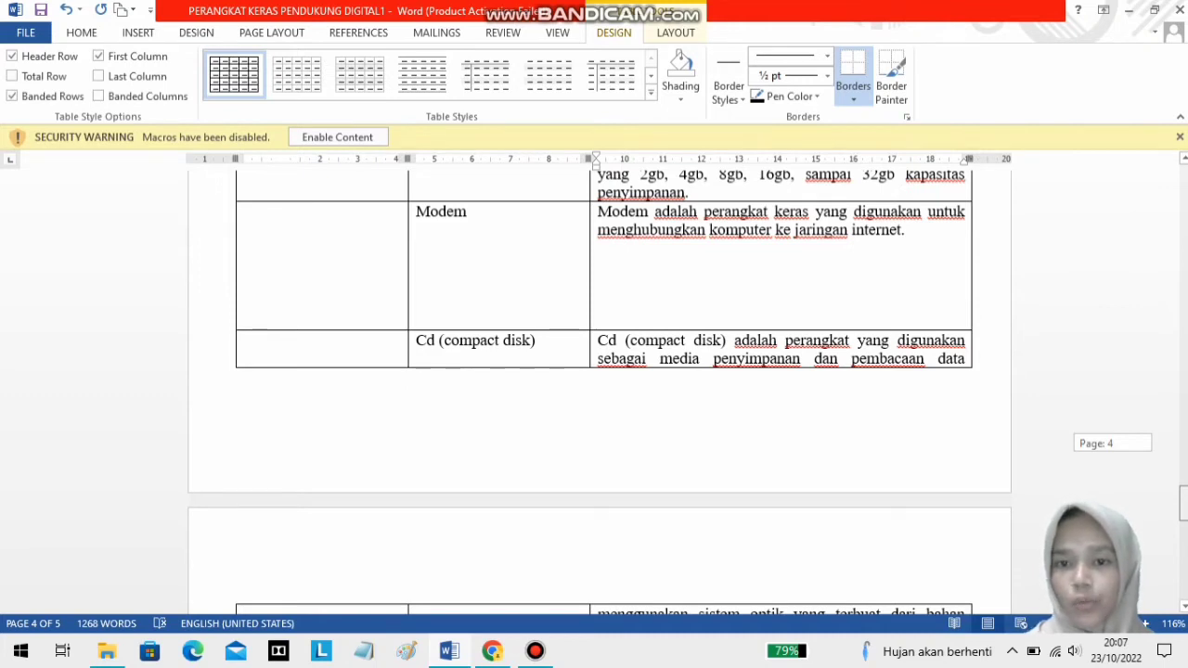
pyautogui.moveTo(1185, 496); pyautogui.dragTo(1185, 499)
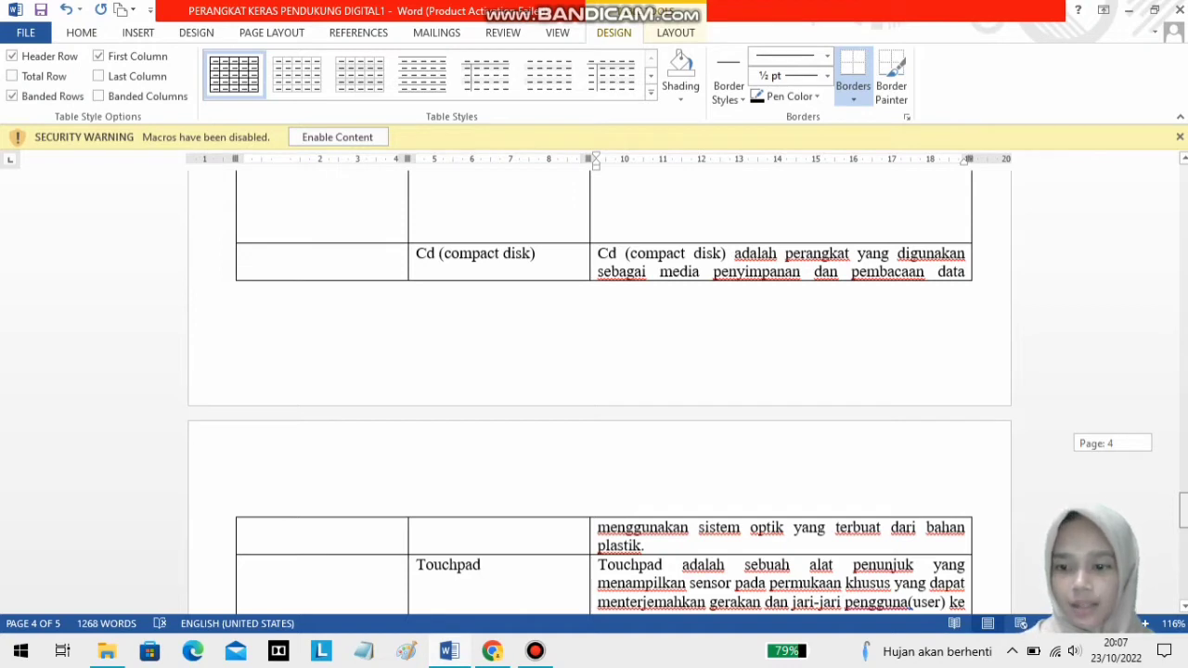
pyautogui.moveTo(1185, 499); pyautogui.dragTo(1184, 513)
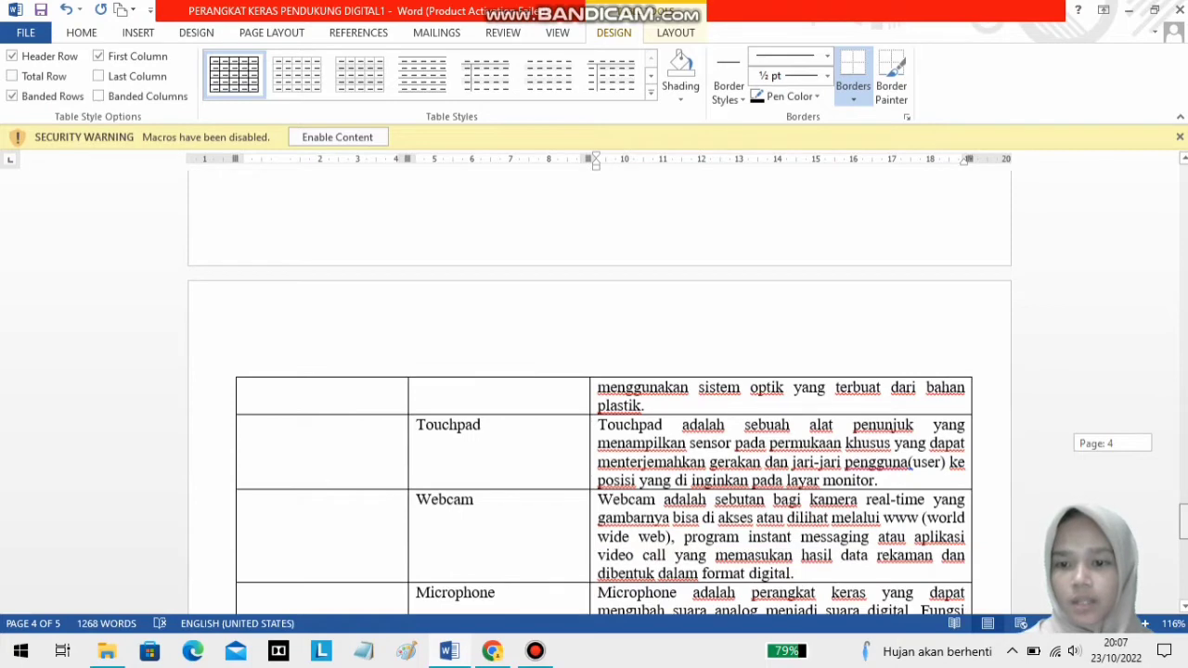
pyautogui.moveTo(1184, 512); pyautogui.dragTo(1184, 534)
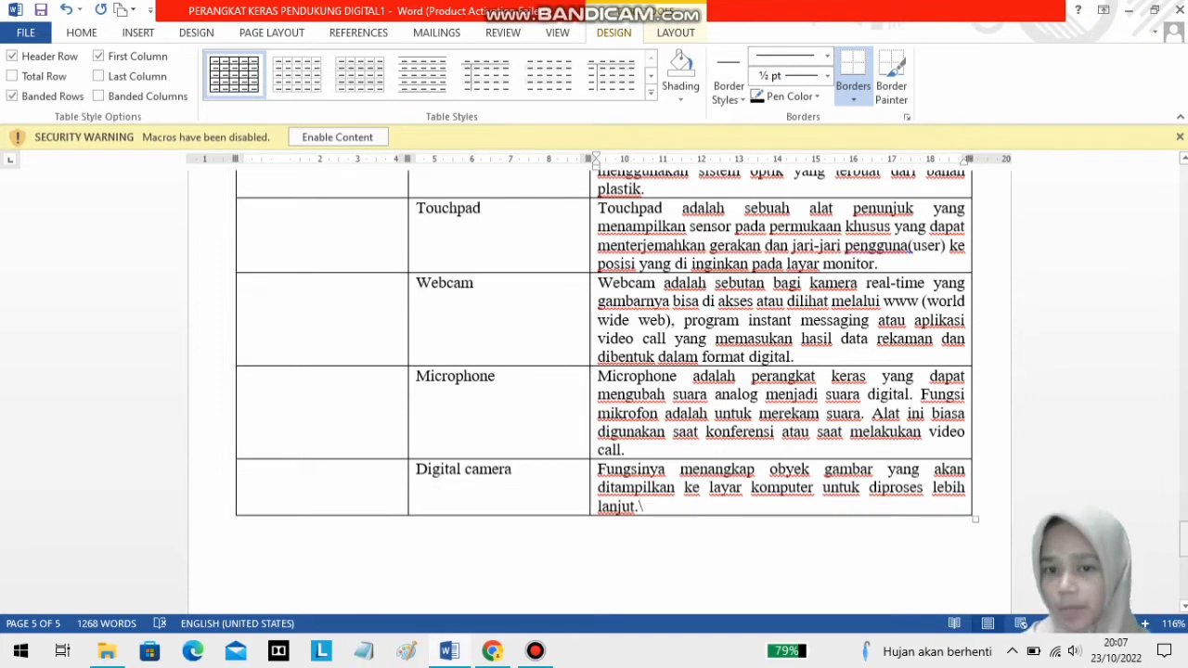
pyautogui.moveTo(1183, 540); pyautogui.dragTo(1182, 548)
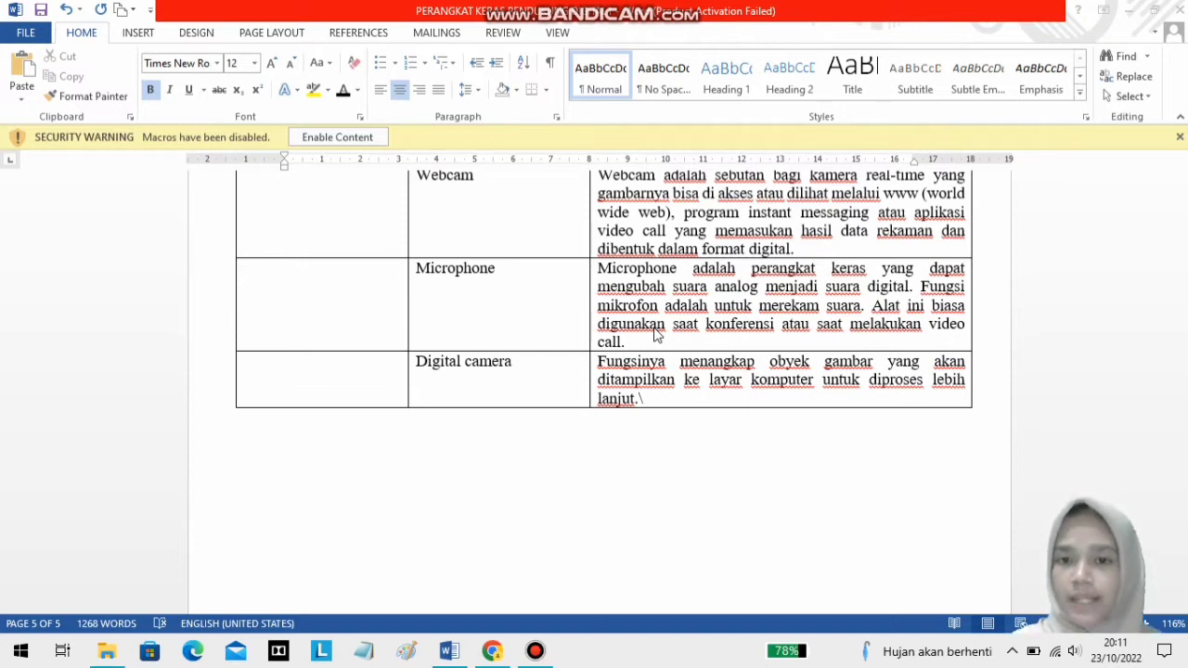
# Create a new blank document and copy the entire content of the PERANGKAT KERAS PENDUKUNG DIGITAL document into it.
pyautogui.hotkey('ctrl', 'n')
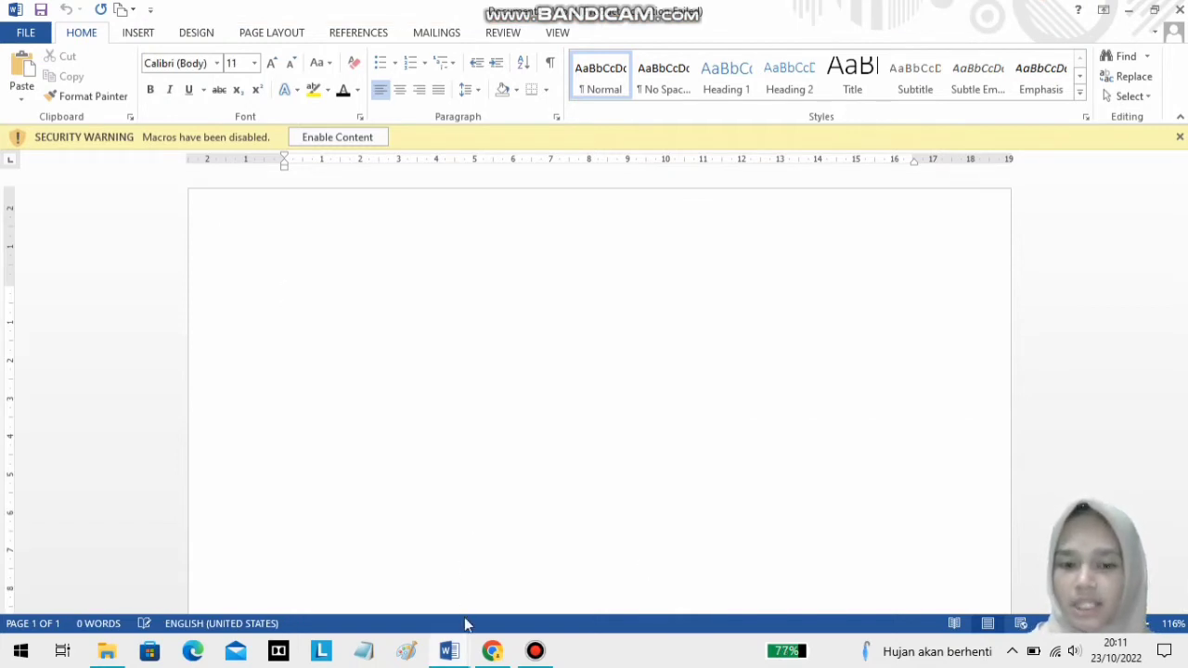
pyautogui.moveTo(454, 654)
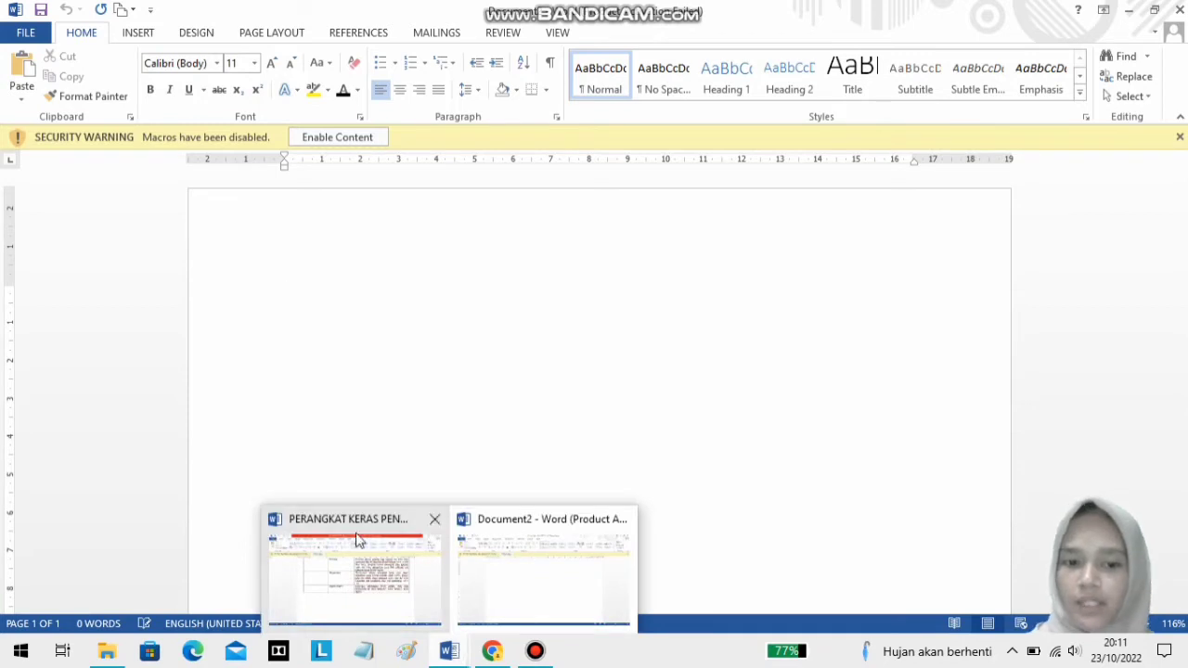
pyautogui.click(363, 563)
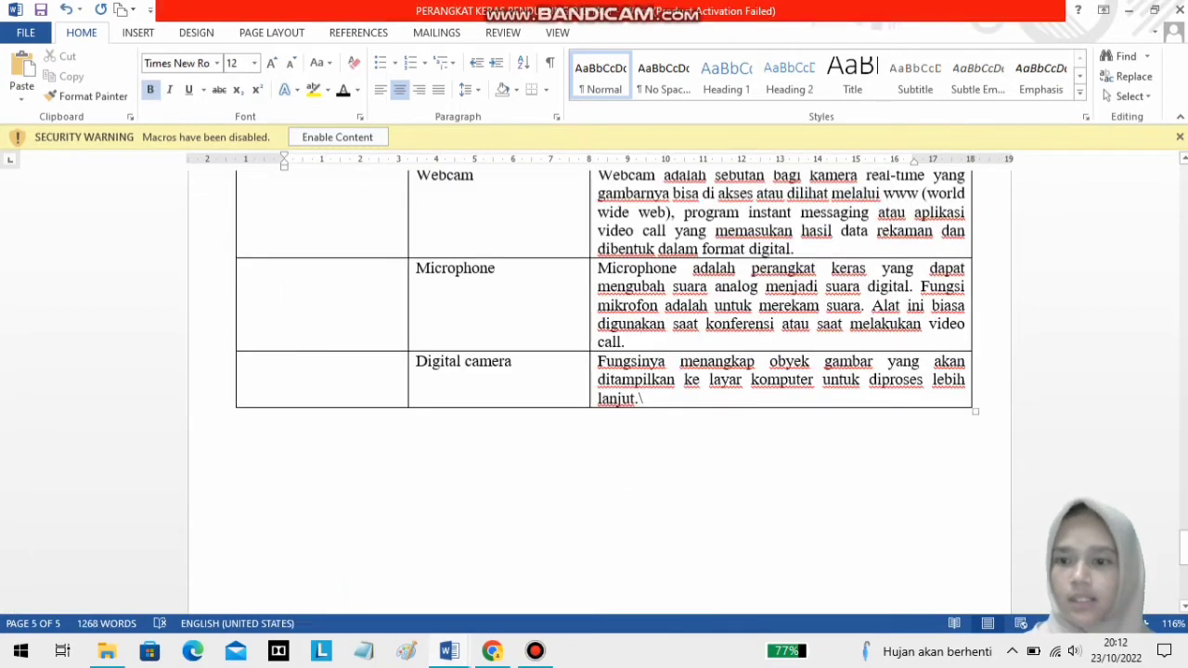
pyautogui.click(745, 424)
pyautogui.hotkey('ctrl', 'a')
pyautogui.hotkey('ctrl', 'c')
pyautogui.moveTo(454, 652)
pyautogui.click(608, 561)
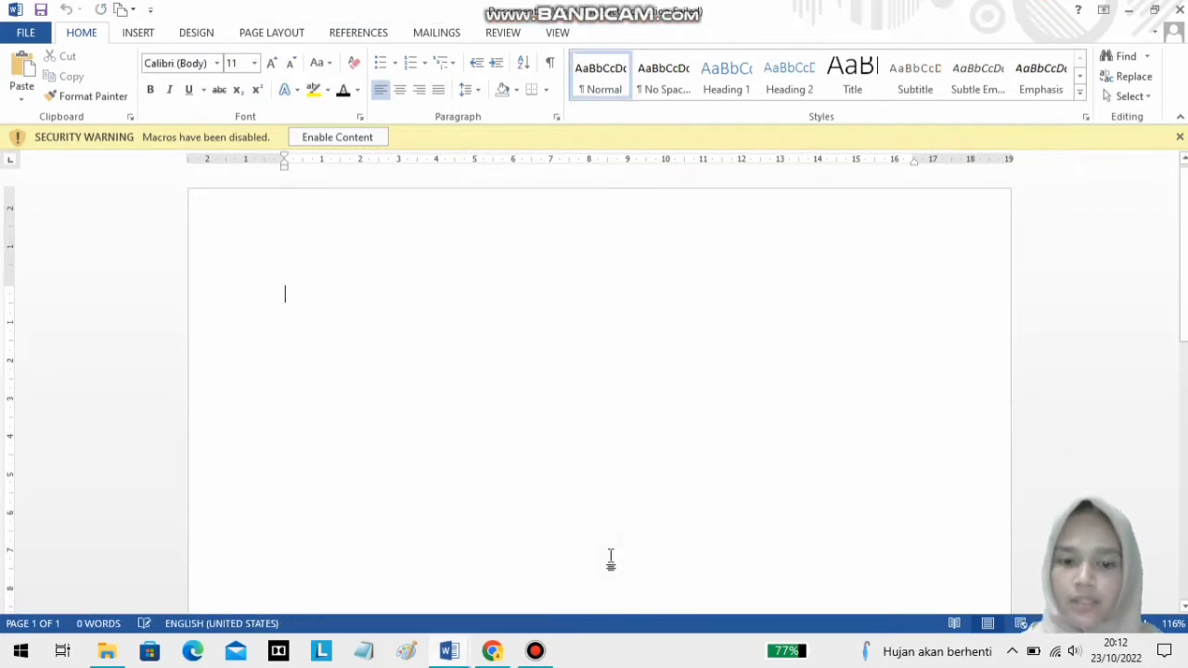
pyautogui.hotkey('ctrl', 'v')
# Change the copied title to "PERANGKAT LUNAK PENDUKUNG DIGITAL" and clear the text from all the table cells.
pyautogui.scroll(20, 610, 557)
pyautogui.moveTo(536, 296); pyautogui.dragTo(592, 299)
pyautogui.write('LUNAK')
pyautogui.moveTo(250, 357); pyautogui.dragTo(756, 493)
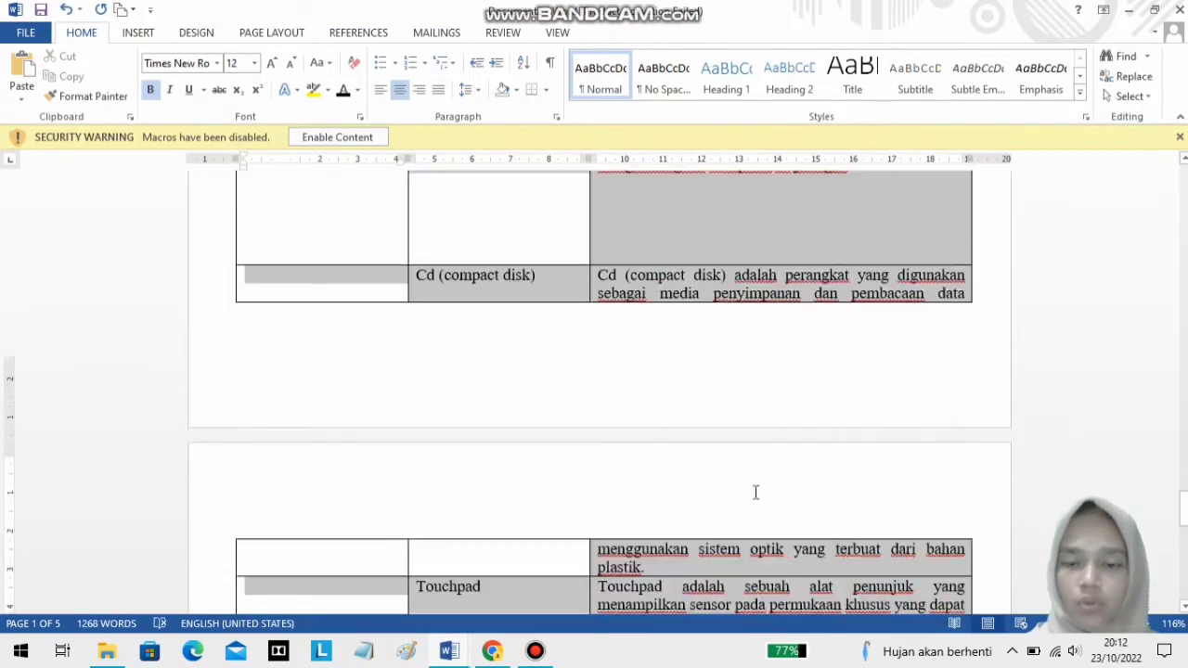
pyautogui.press('Delete')
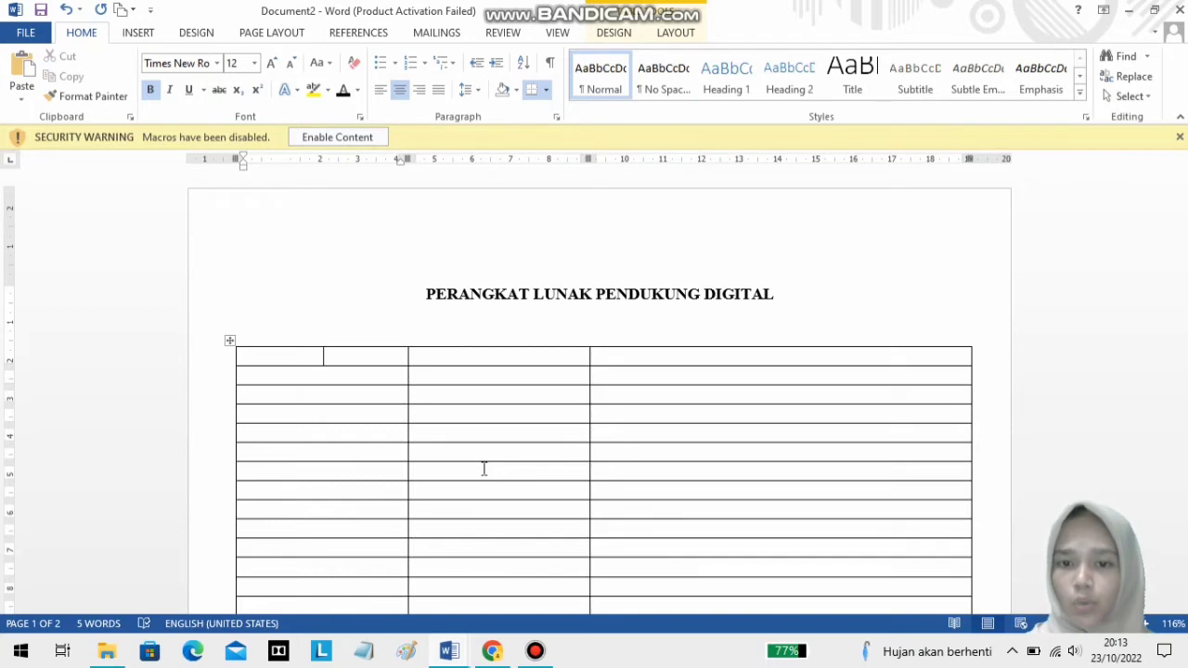
# Search for "perangkat lunak pendukung digital" in a new Chrome tab and open the article "PERANGKAT LUNAK PENDUKUNG TI".
pyautogui.click(498, 654)
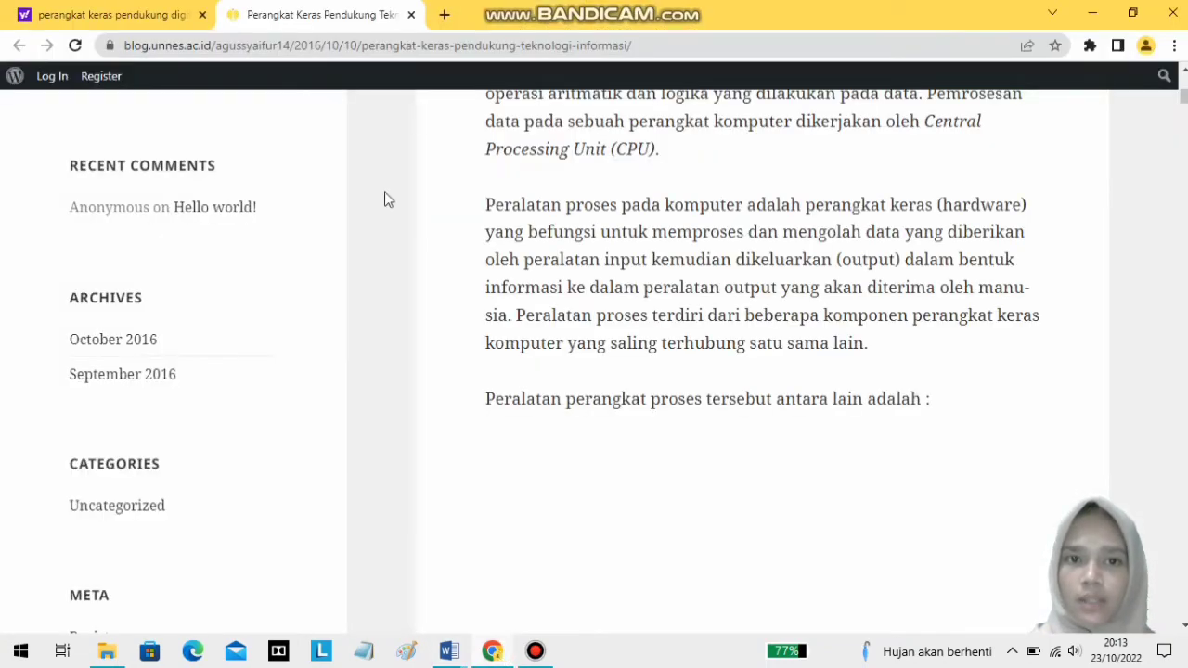
pyautogui.click(445, 15)
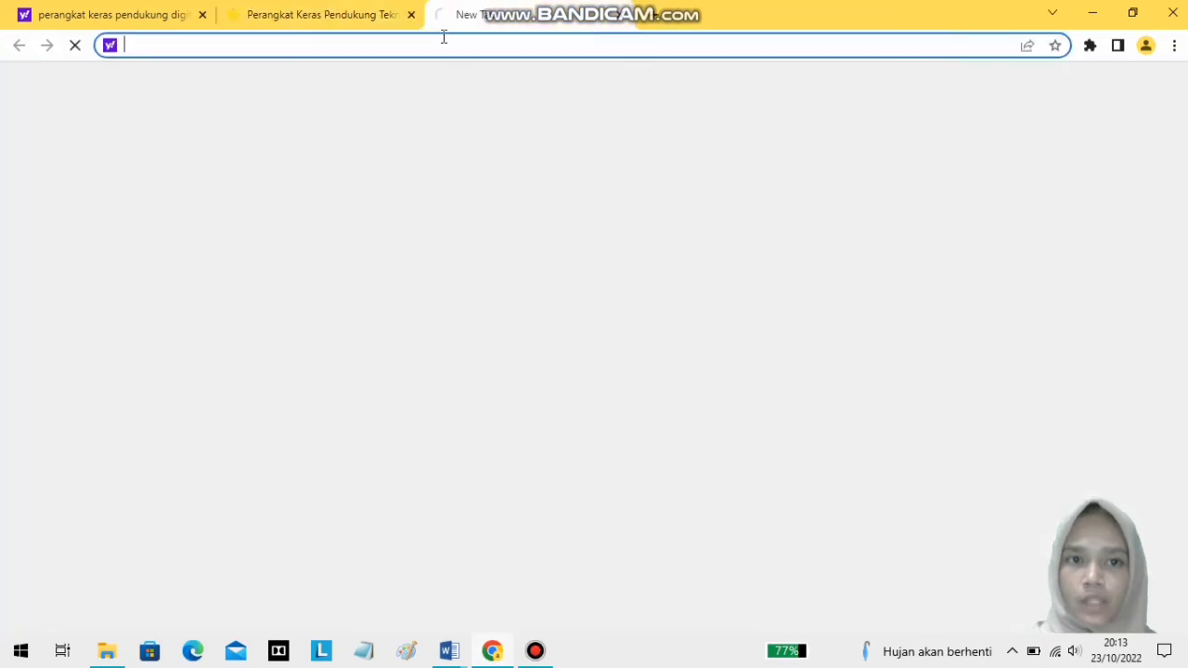
pyautogui.write('PER')
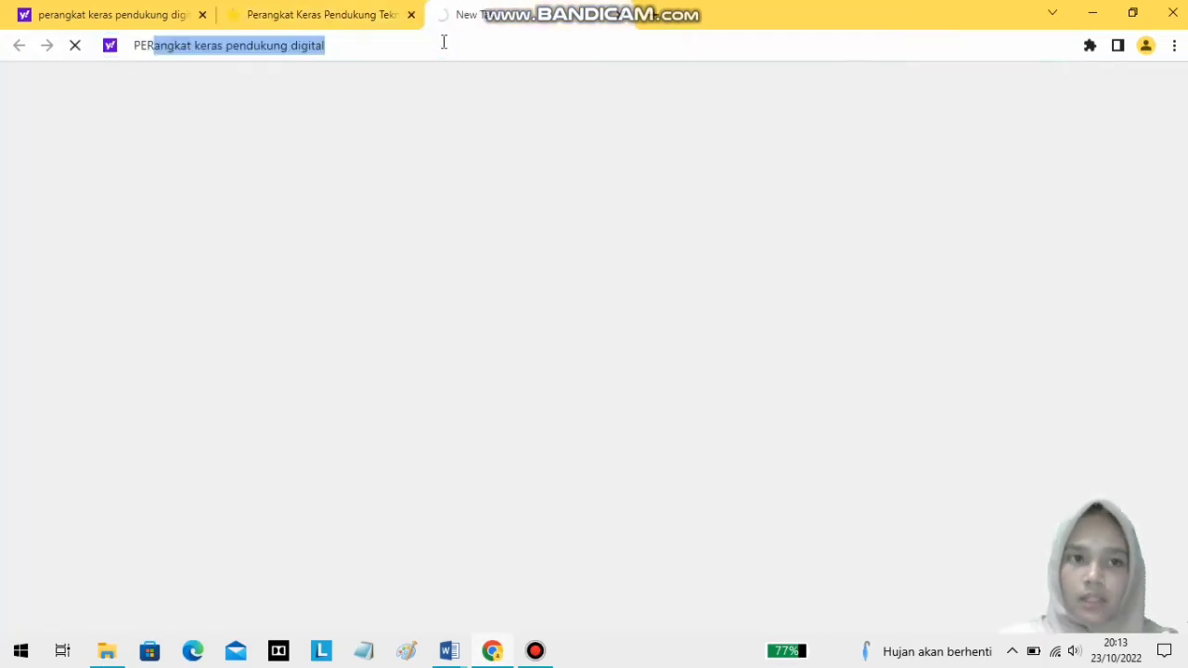
pyautogui.write('ANGKAT LUNA')
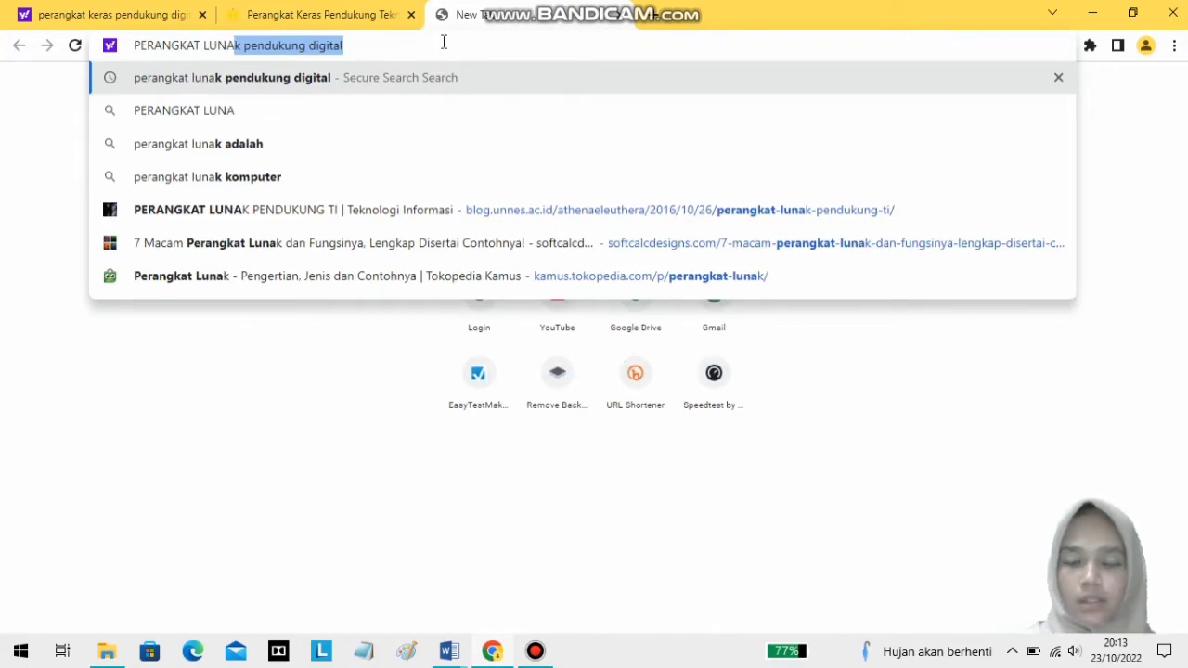
pyautogui.press('Return')
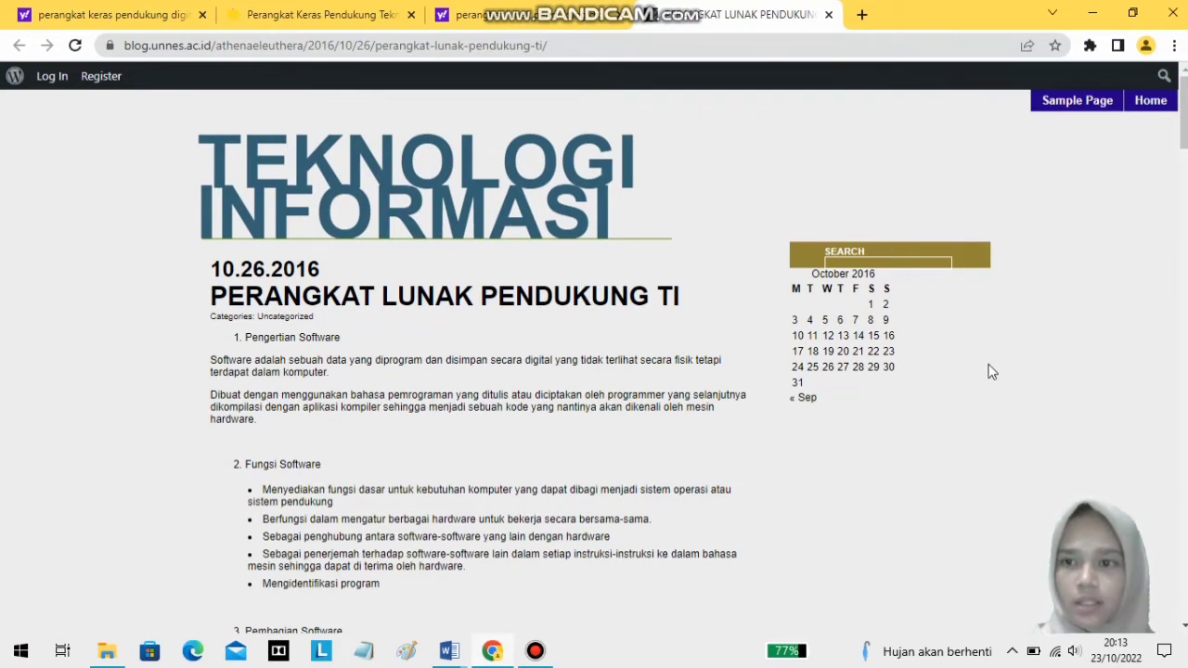
# Look over the opening sections of the PERANGKAT LUNAK PENDUKUNG TI article and return to the new Word document.
pyautogui.moveTo(1184, 129); pyautogui.dragTo(1184, 139)
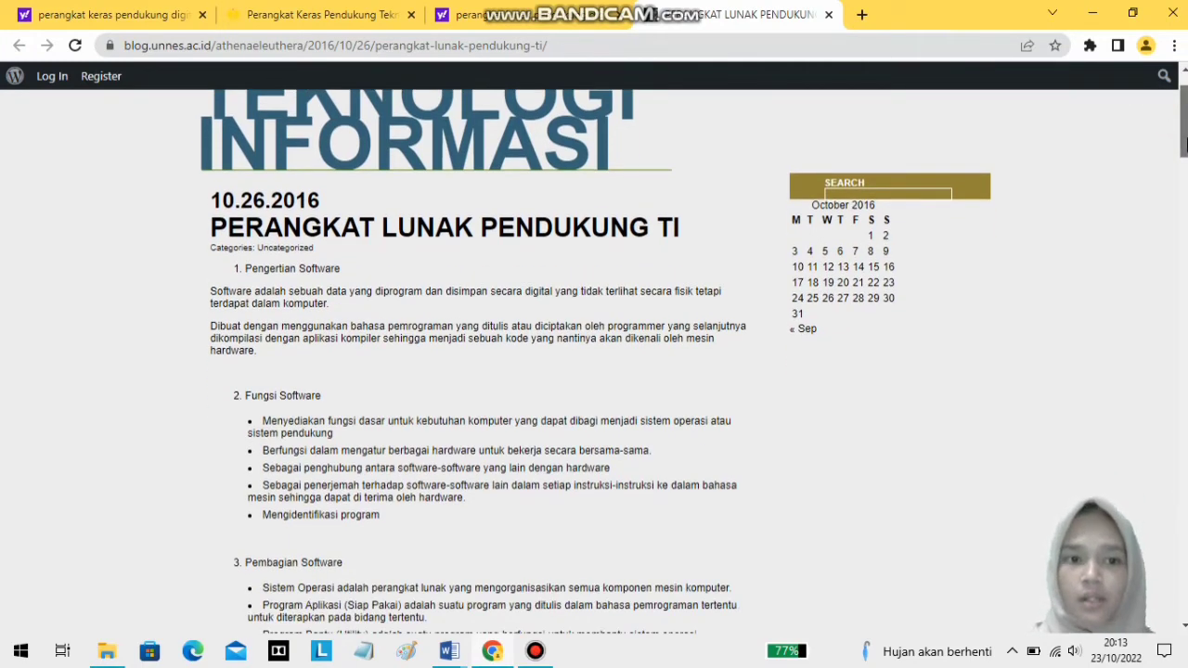
pyautogui.moveTo(450, 651)
pyautogui.click(507, 583)
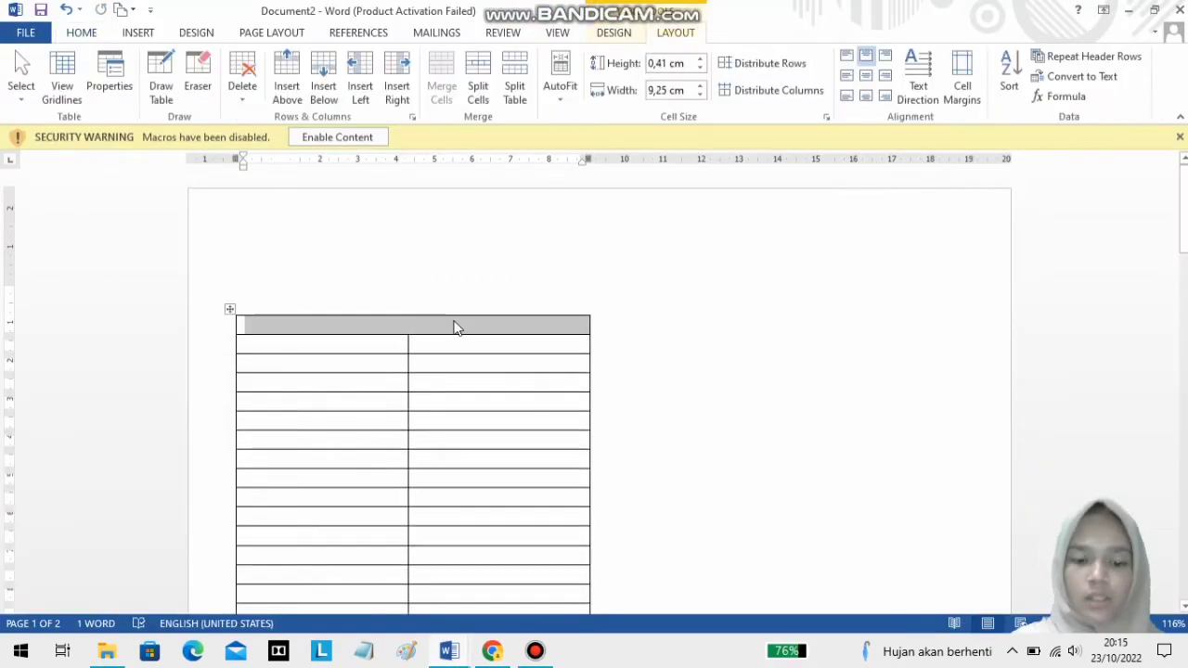
# Restore the Chrome article and the Word document to smaller windows and place them side by side.
pyautogui.click(497, 653)
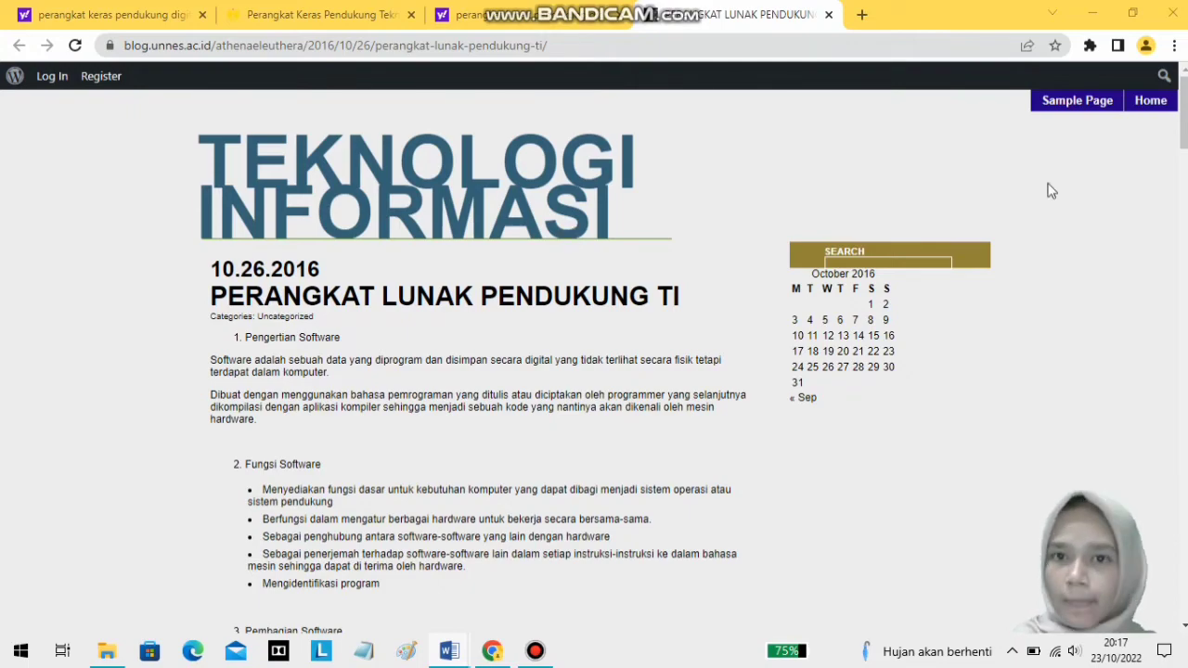
pyautogui.click(1134, 14)
pyautogui.click(1170, 33)
pyautogui.click(1155, 11)
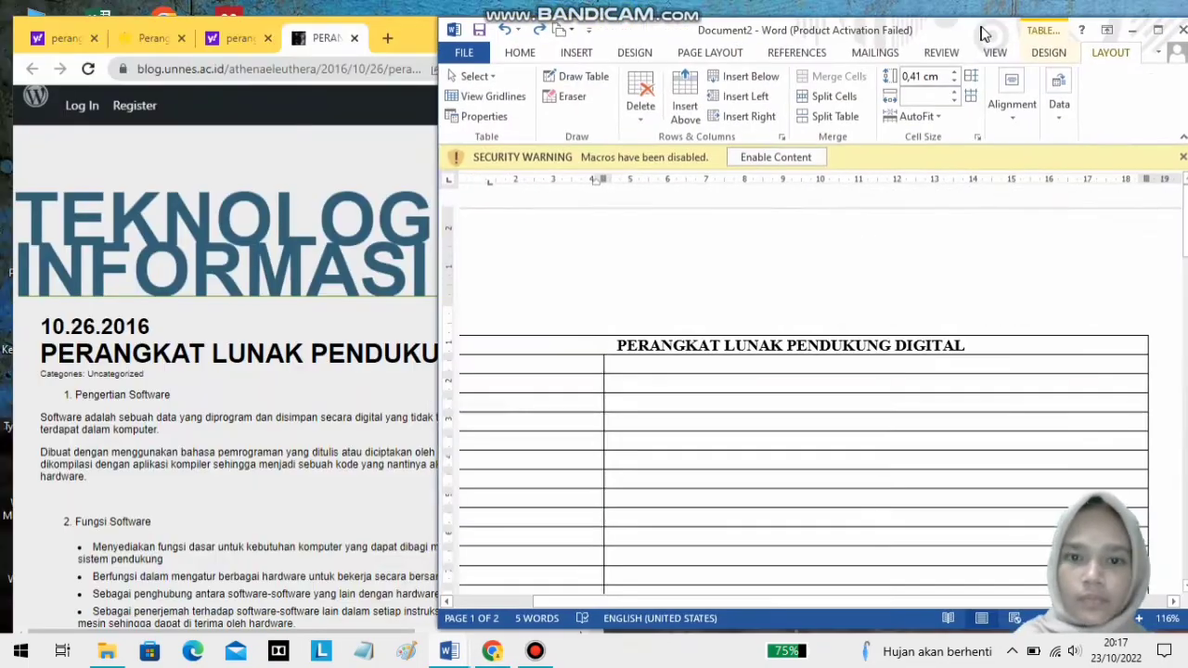
pyautogui.moveTo(964, 33); pyautogui.dragTo(1058, 24)
# Enter "Pengertian Perangkat Lunak (Software)" in the first-column cell directly below the table's title row.
pyautogui.click(646, 349)
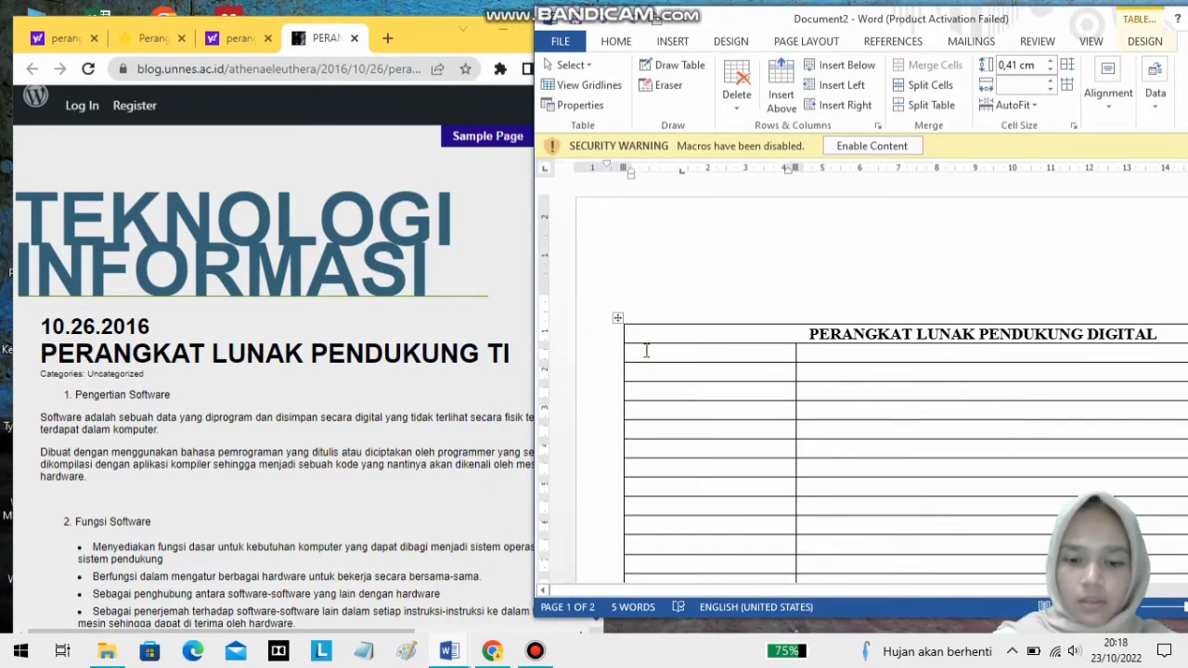
pyautogui.write('p')
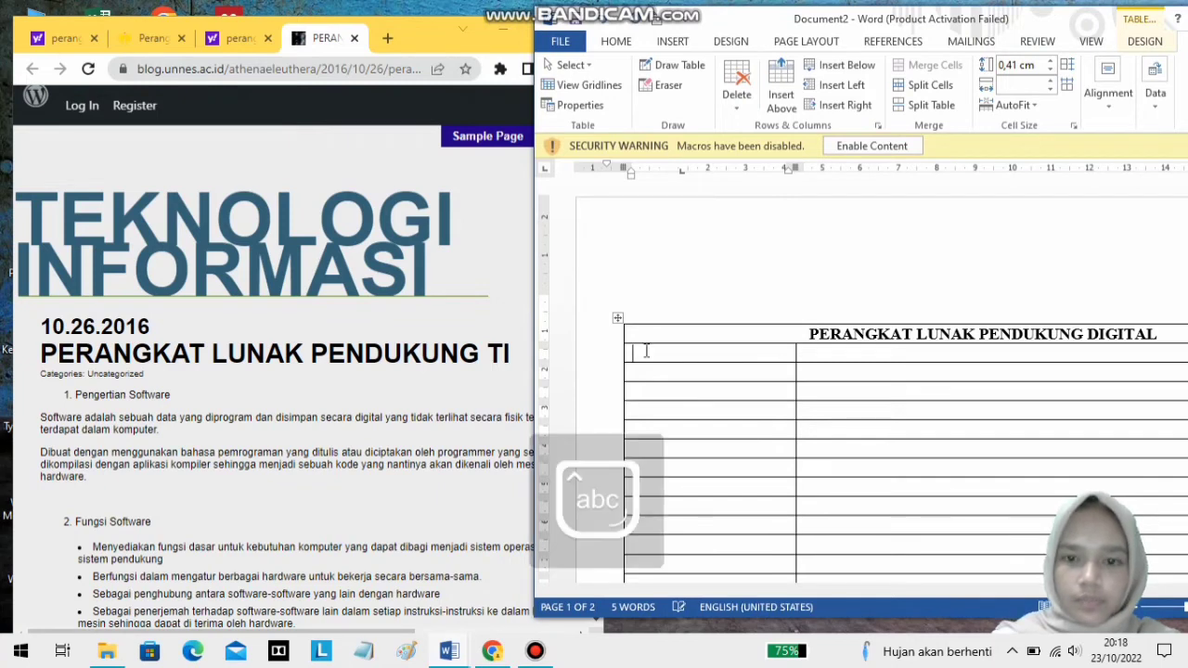
pyautogui.write('Pengertian ')
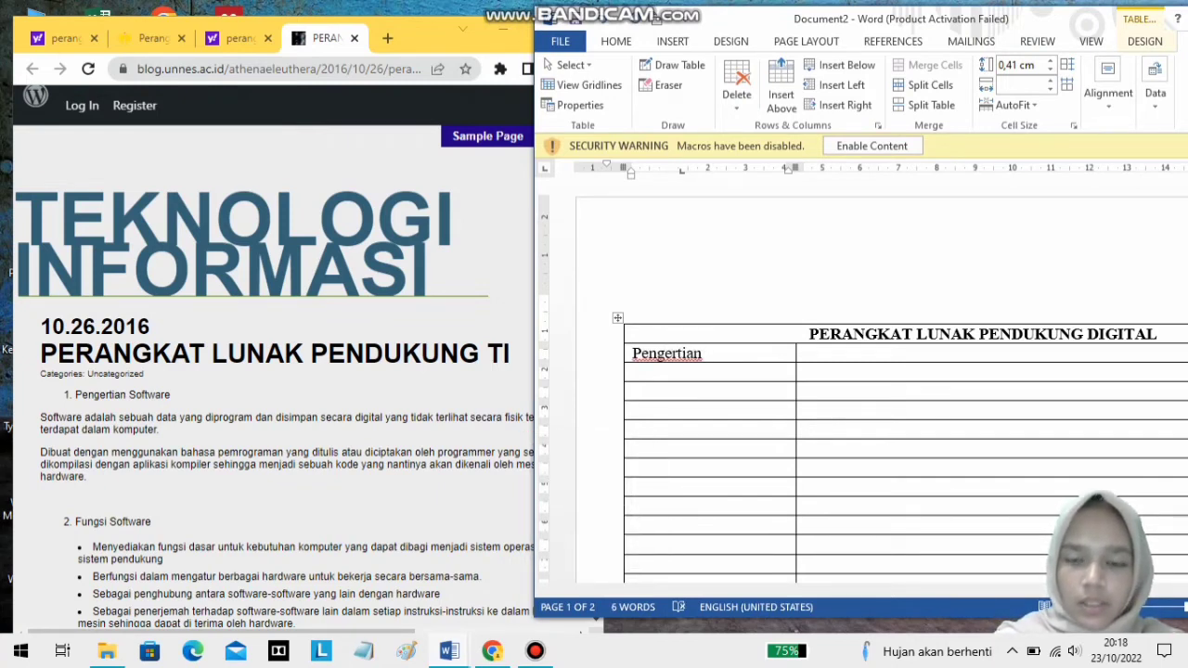
pyautogui.write('Peran')
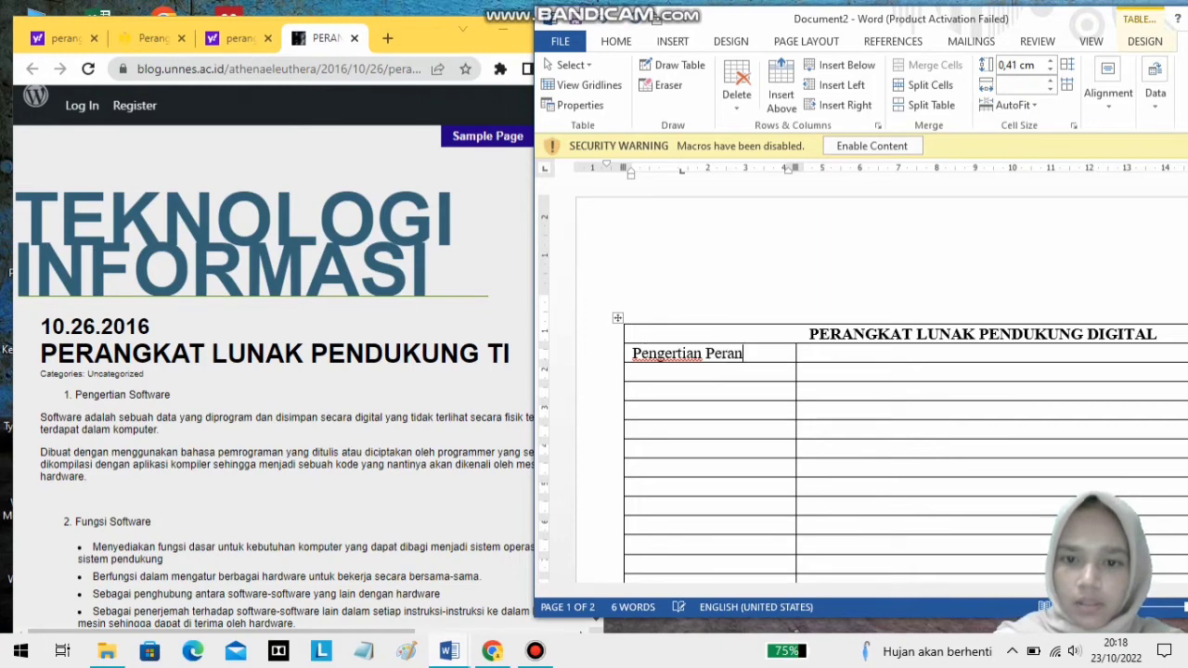
pyautogui.write('gkat Lunak ')
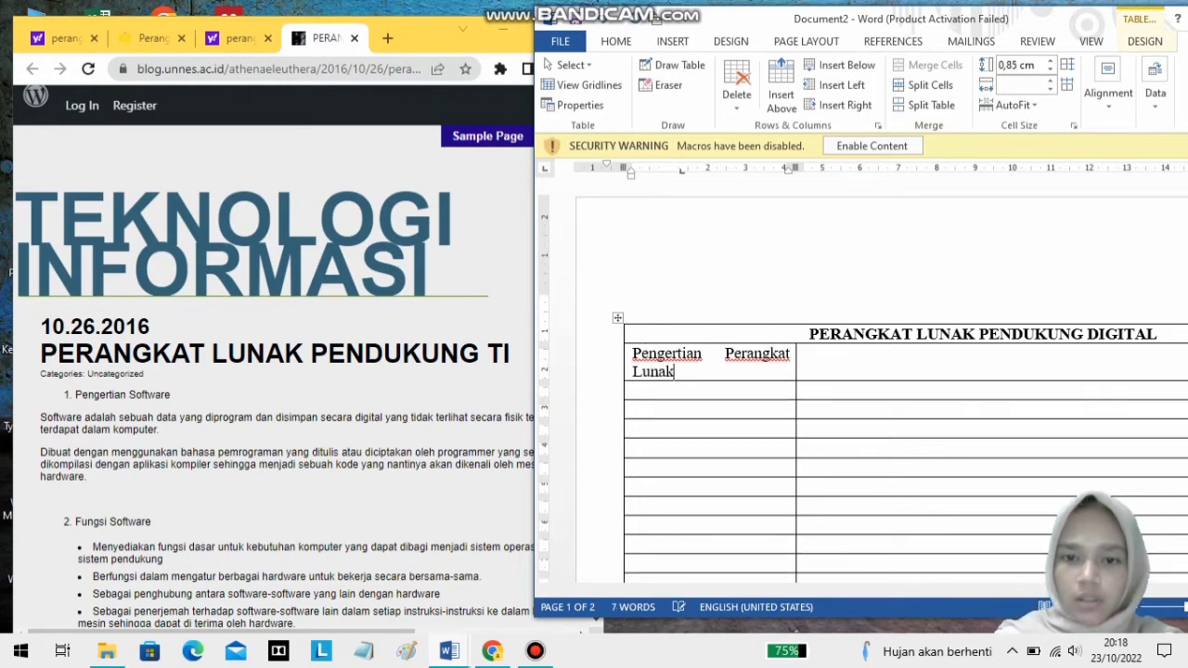
pyautogui.write('(S')
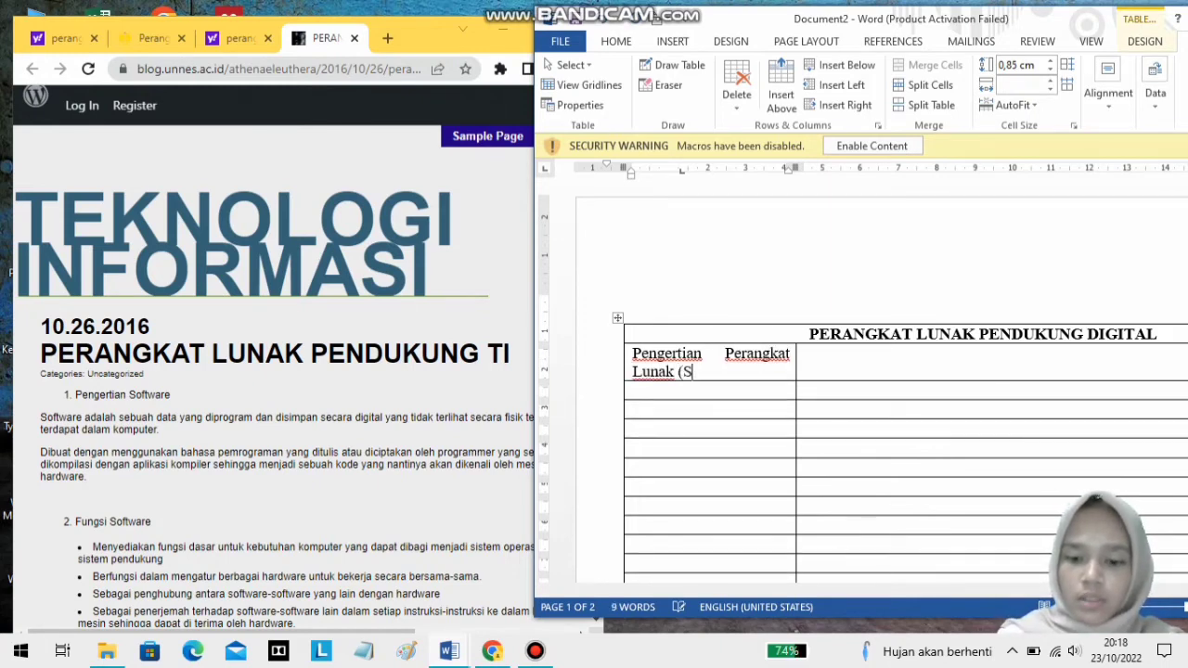
pyautogui.write('Oft')
pyautogui.press('BackSpace')
pyautogui.press('BackSpace')
pyautogui.press('BackSpace')
pyautogui.write('o')
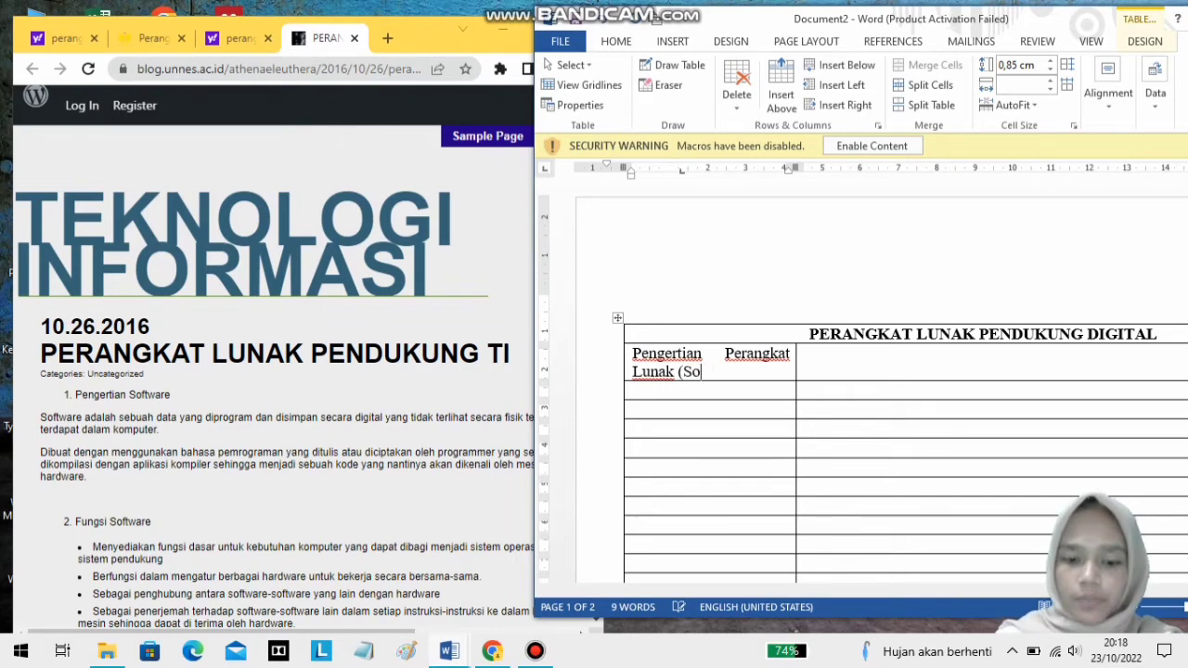
pyautogui.write('ftware')
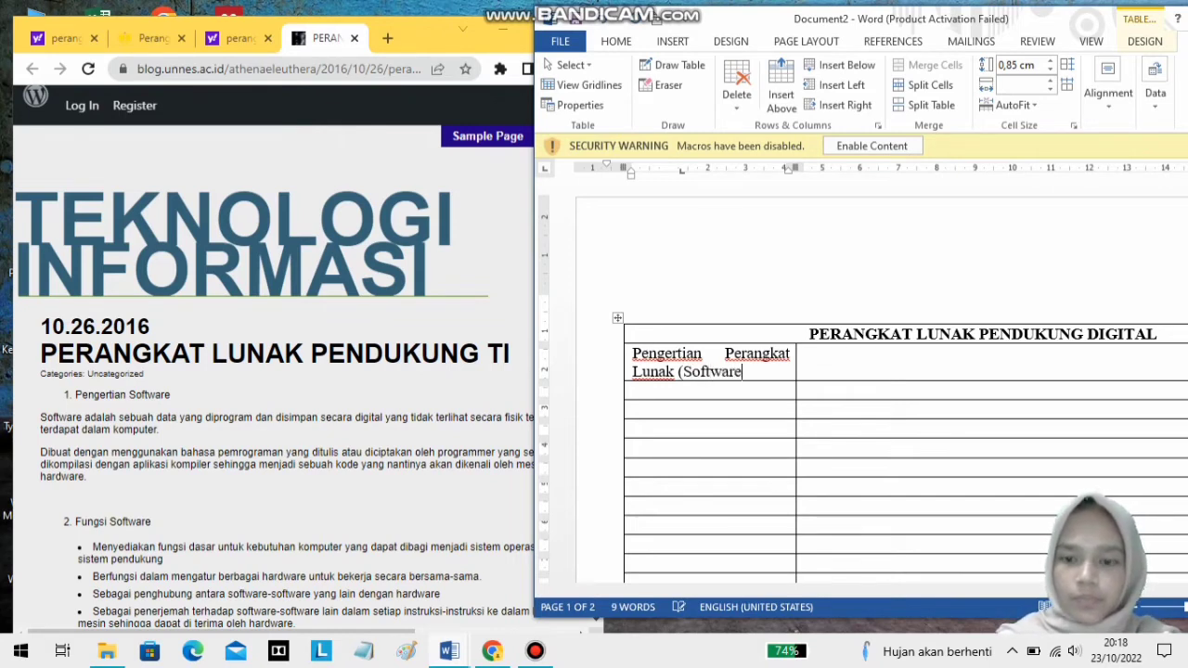
# Enter beside it the definition "Software adalah sebuah data yang diprogram dan disimpan secara digital yang tidak terlihat secara fisik tetapi terdapat di dalam komputer.".
pyautogui.press('Tab')
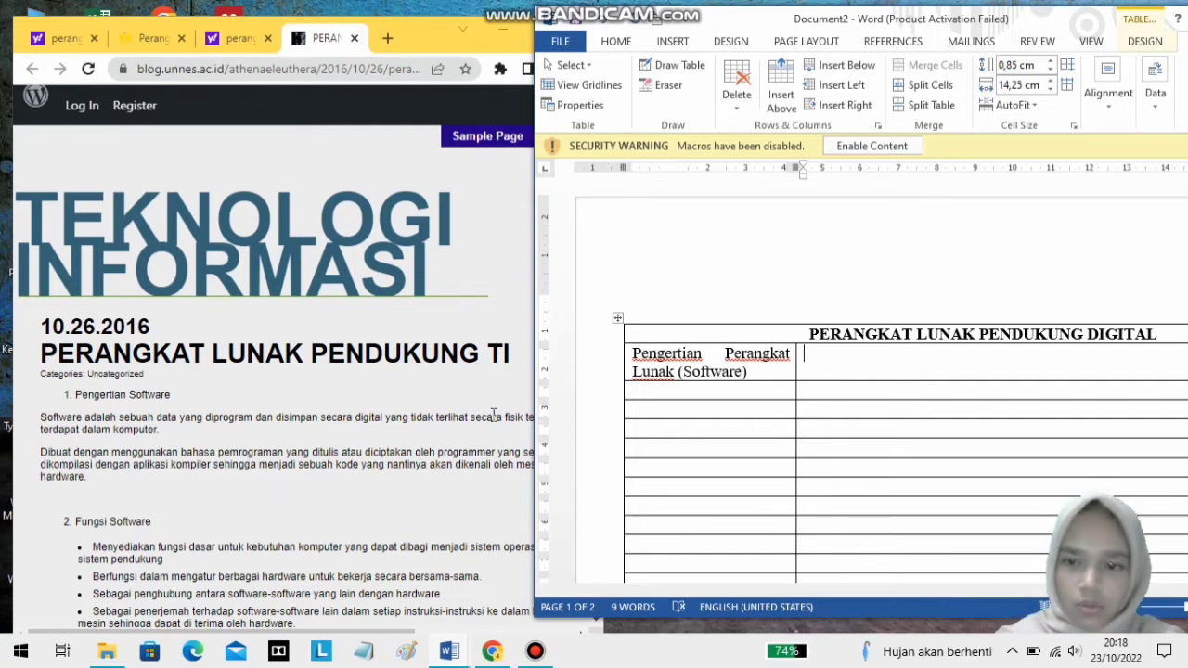
pyautogui.write('Soft')
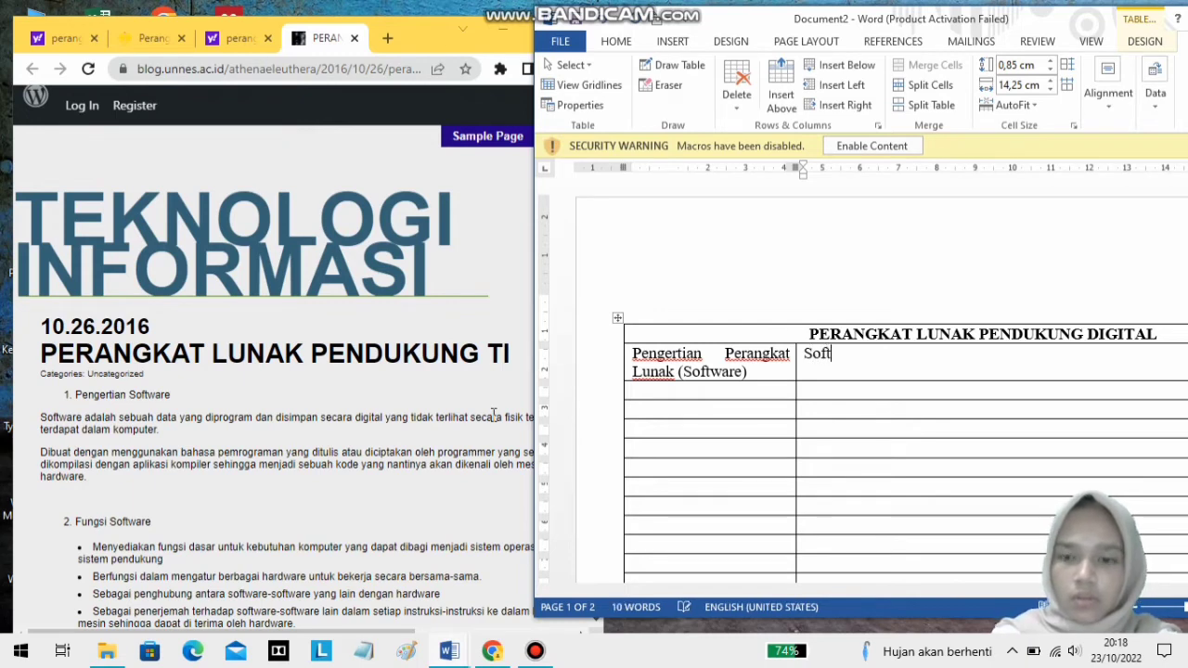
pyautogui.write('ware adalah')
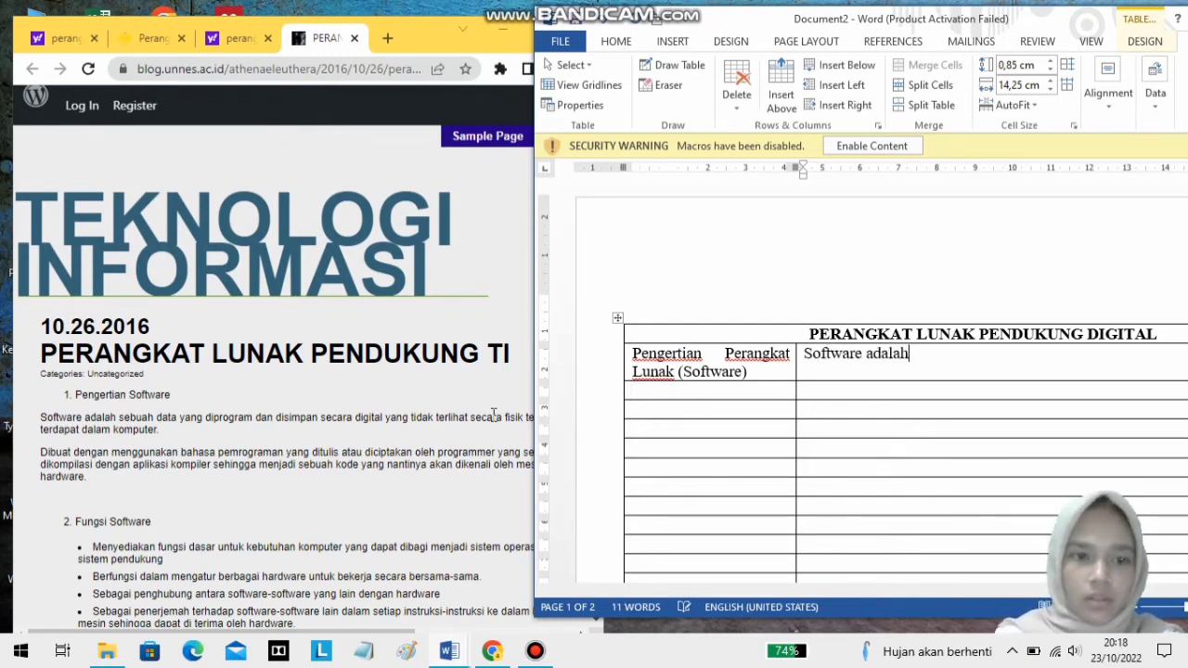
pyautogui.write(' sebuah d')
pyautogui.press('BackSpace')
pyautogui.write('seb')
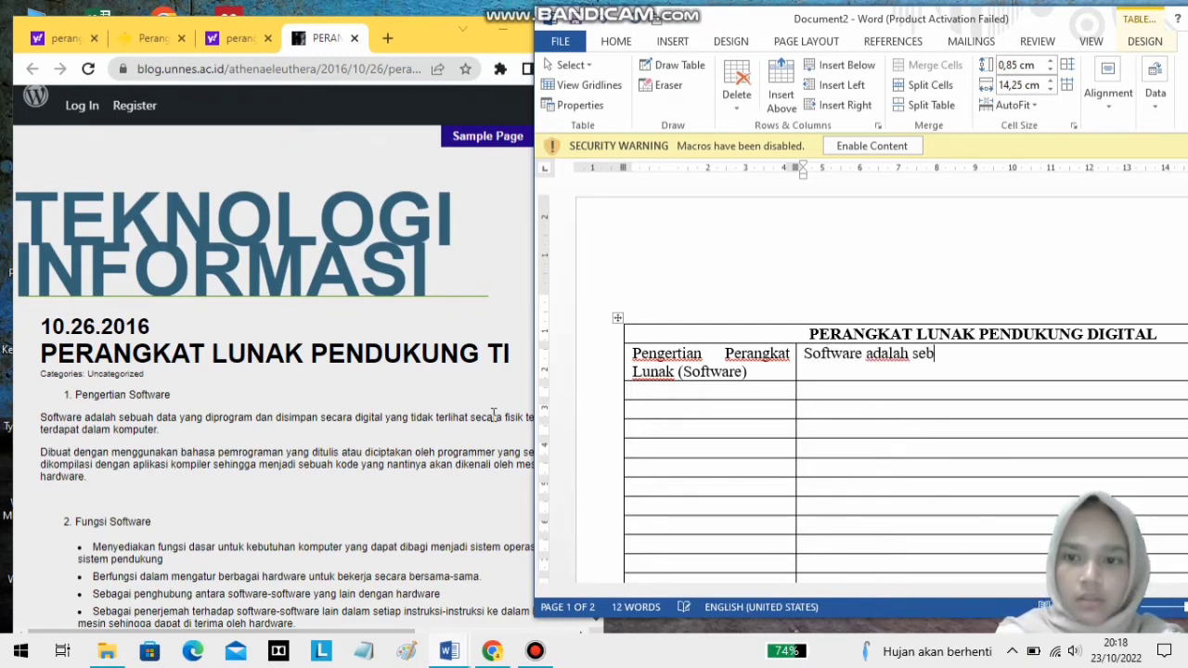
pyautogui.write('uah data yang dip')
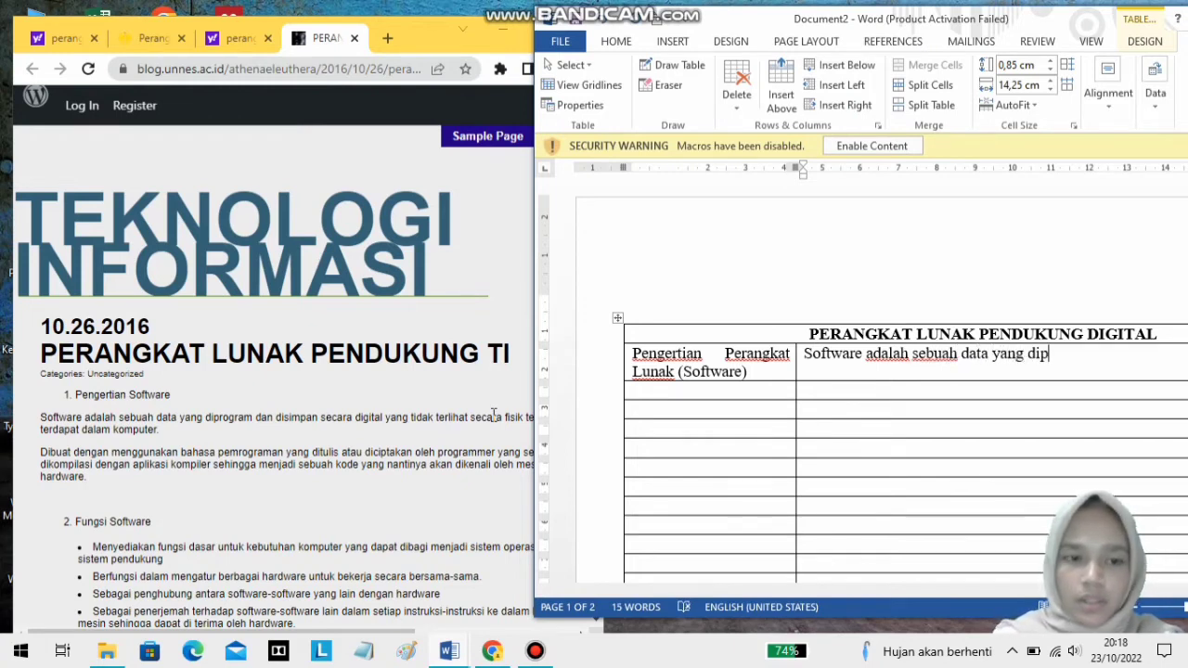
pyautogui.write('rogram ')
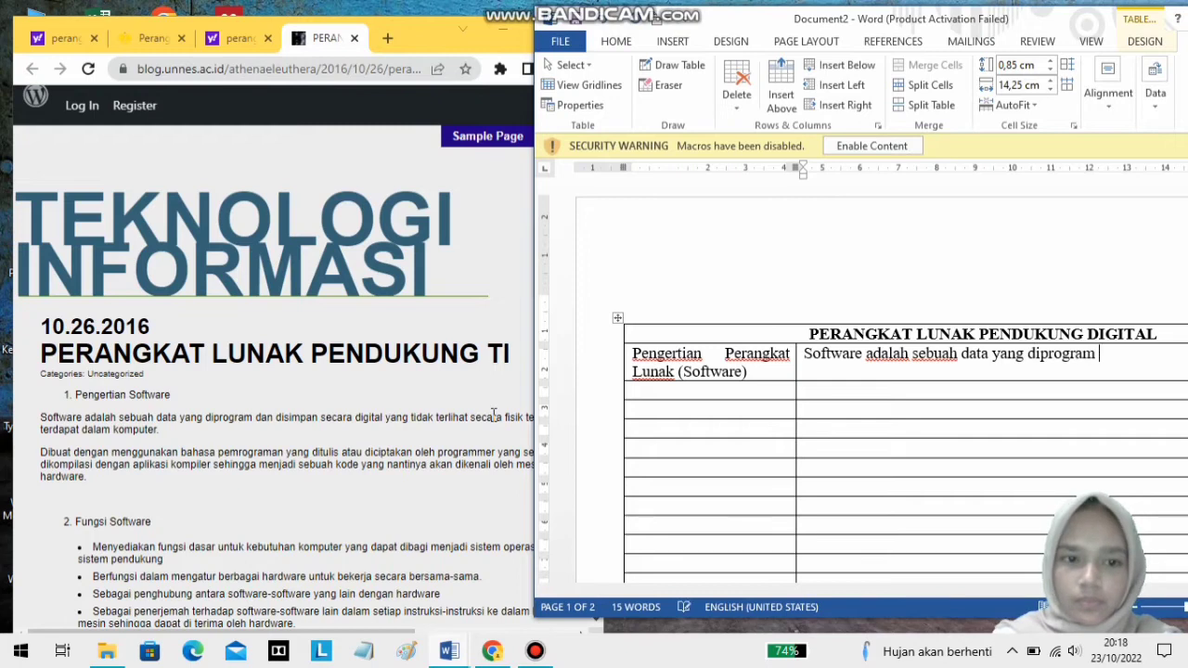
pyautogui.write('dan disimpan seca')
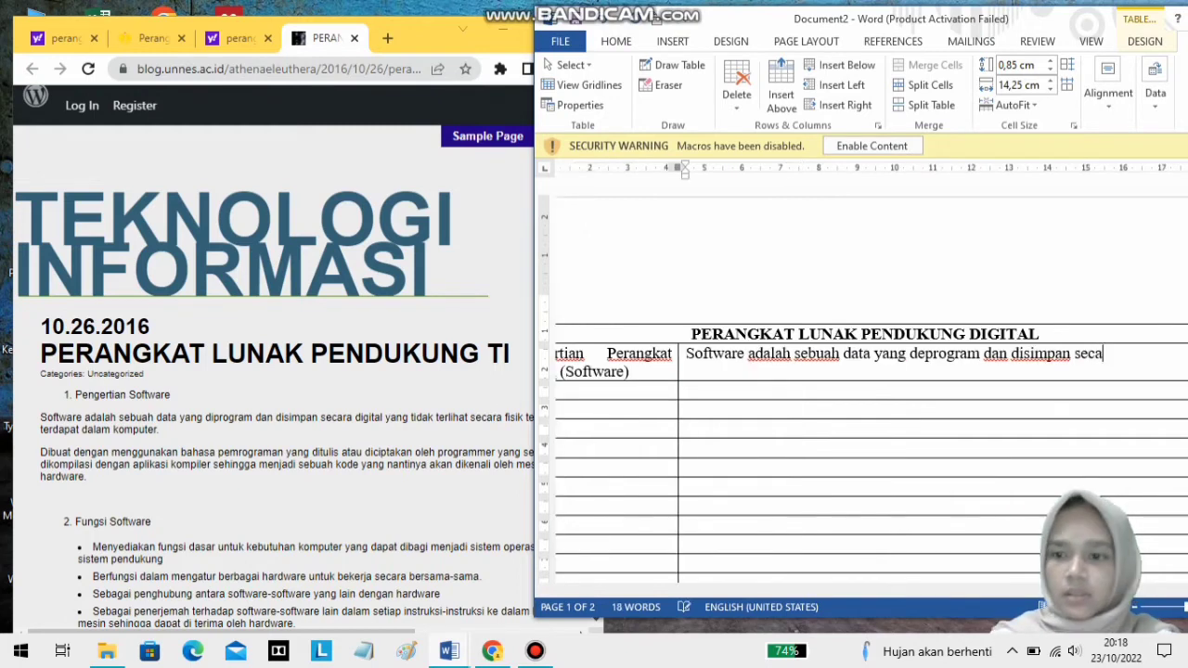
pyautogui.write('ra digital')
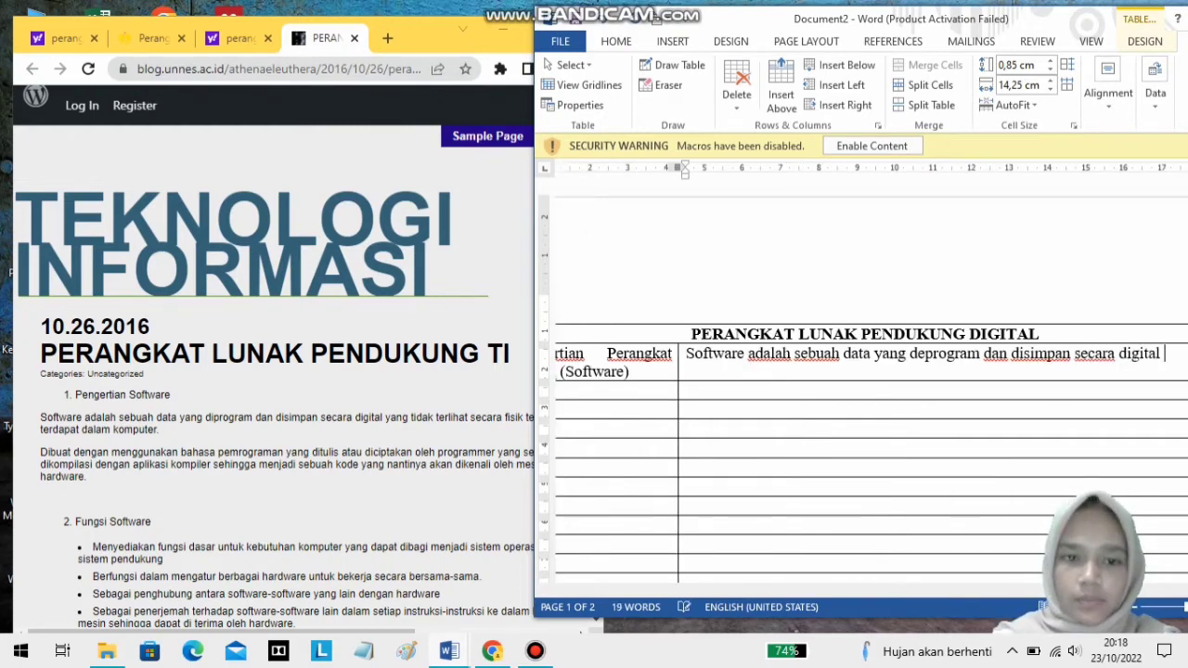
pyautogui.write(' yan')
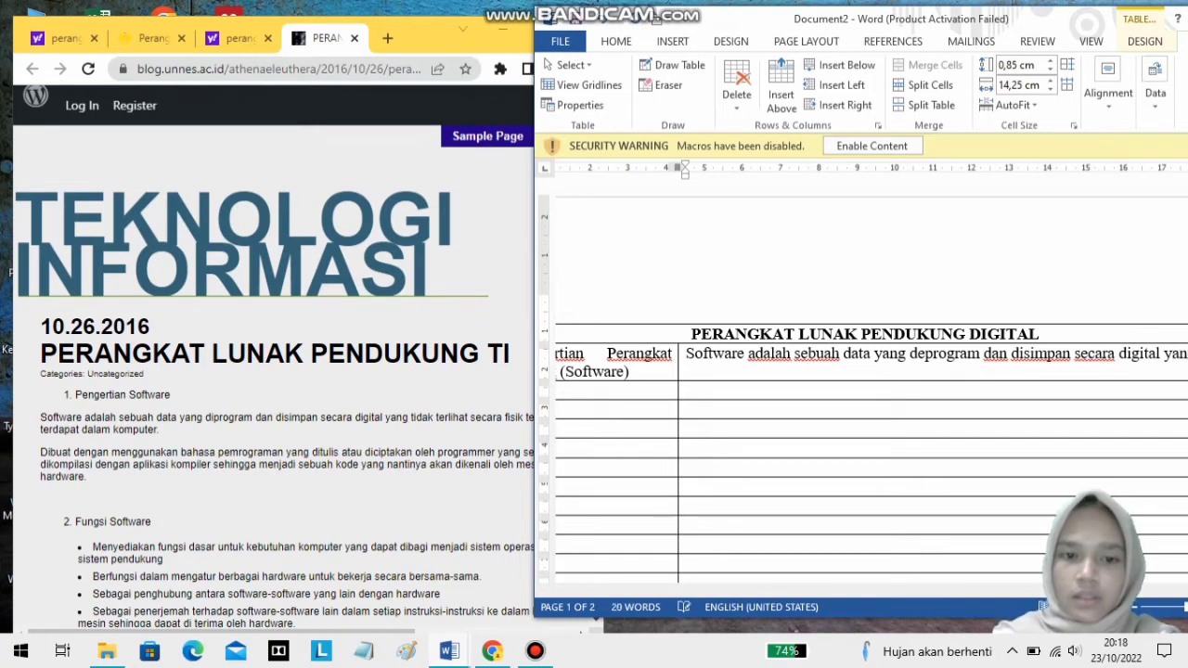
pyautogui.write('g tidak t')
pyautogui.write('er')
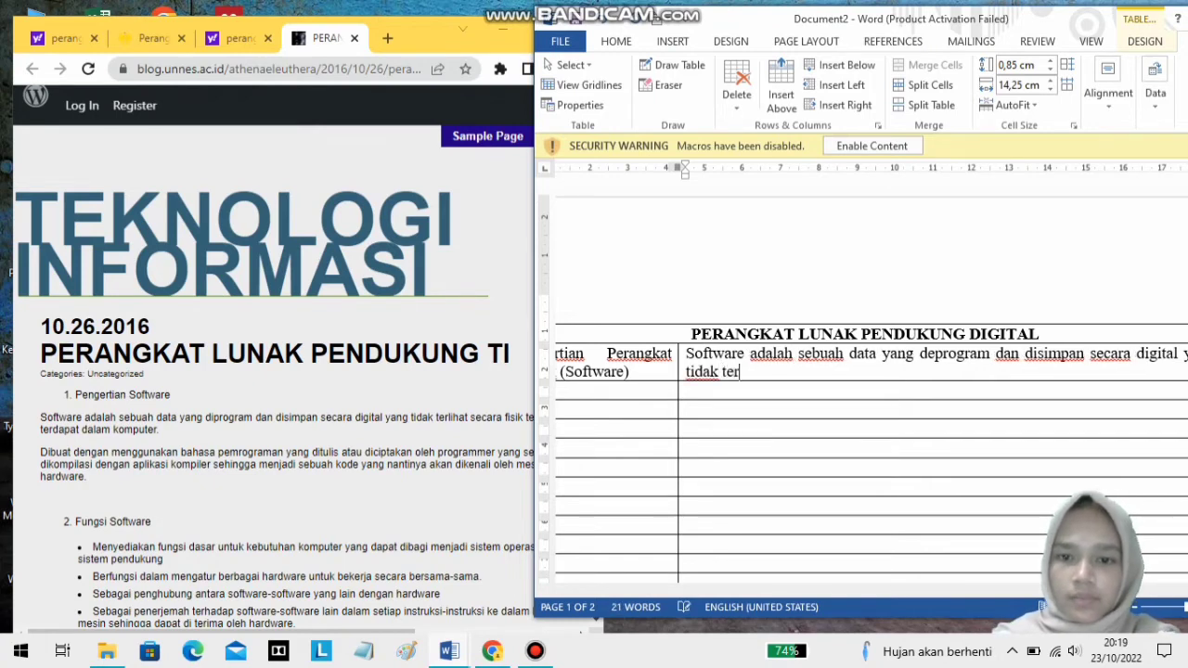
pyautogui.write('lihat secara fisi')
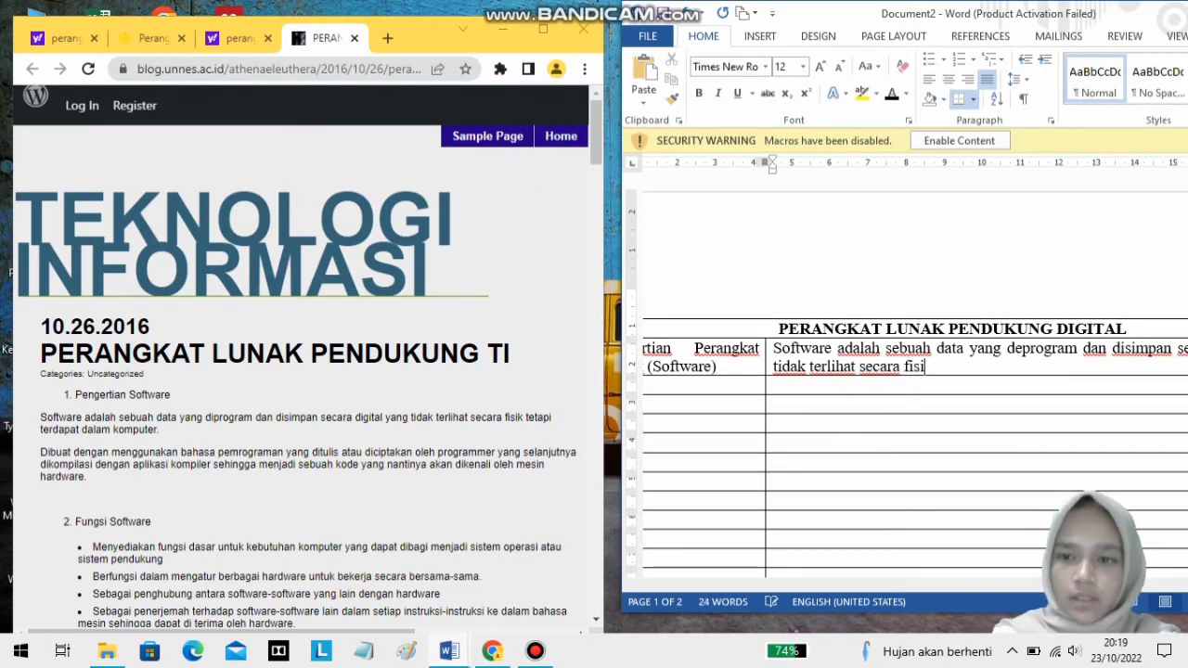
pyautogui.write('k tetapi')
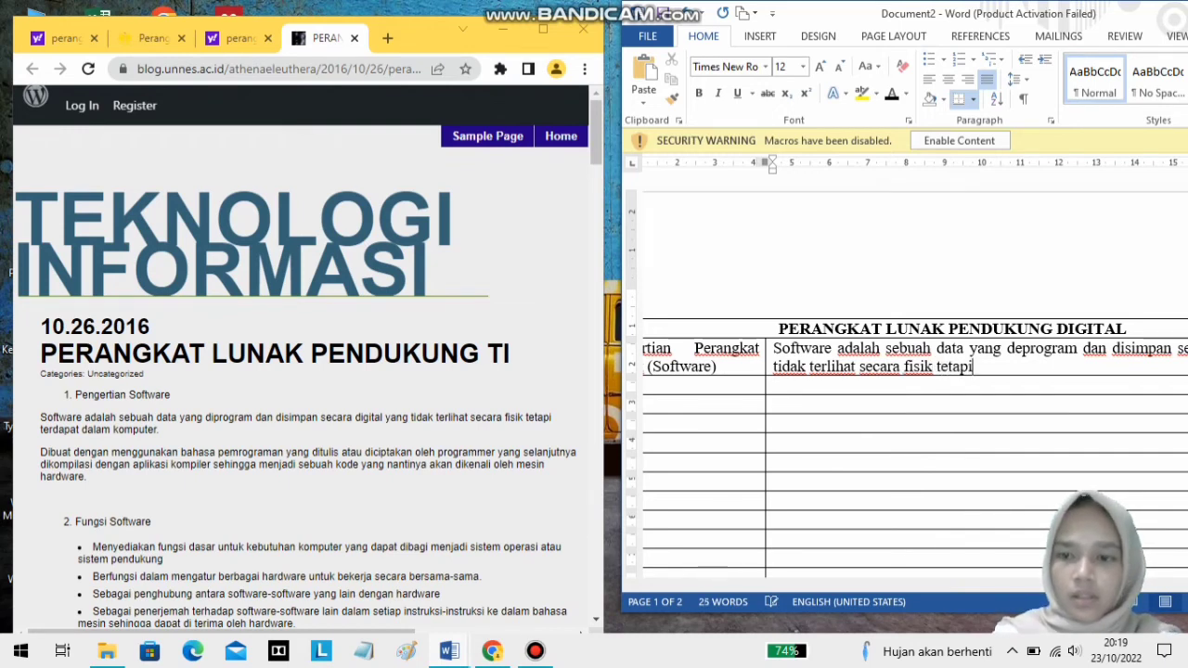
pyautogui.write(' terdapa')
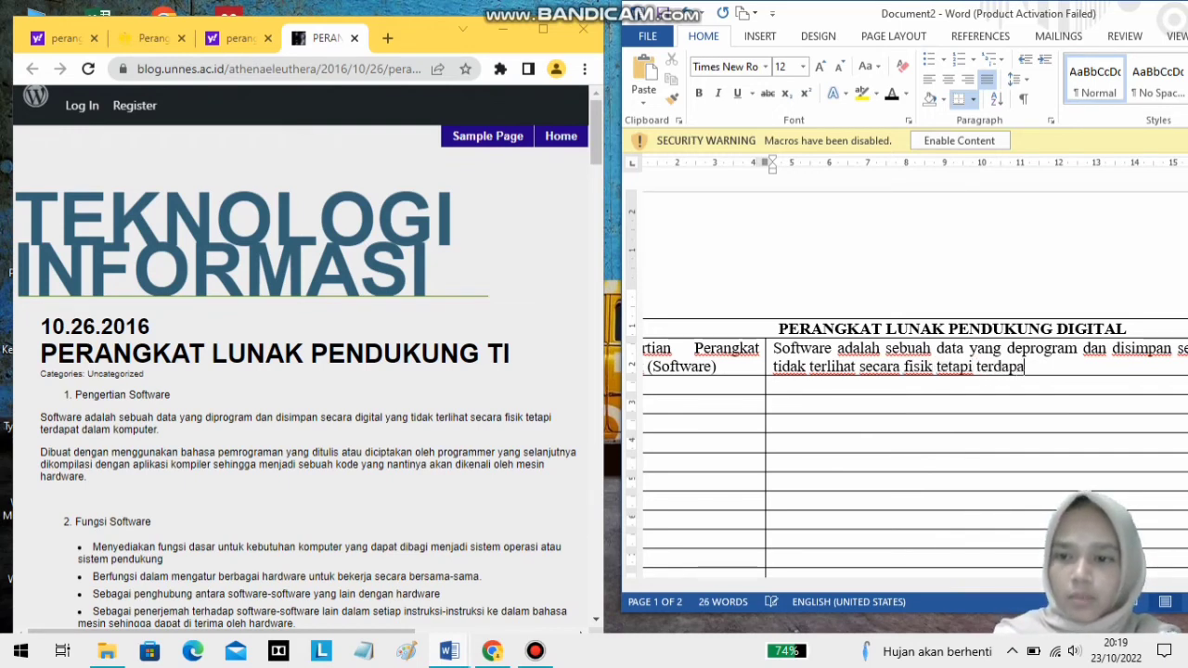
pyautogui.write('t di dalam ')
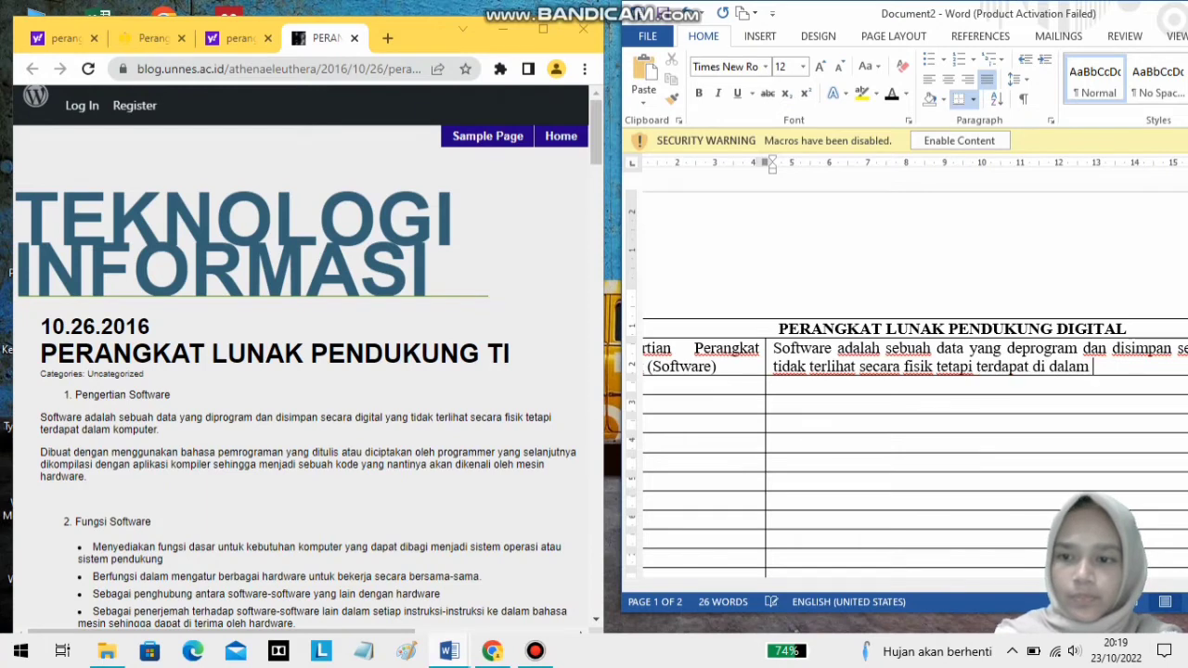
pyautogui.write('komputer.')
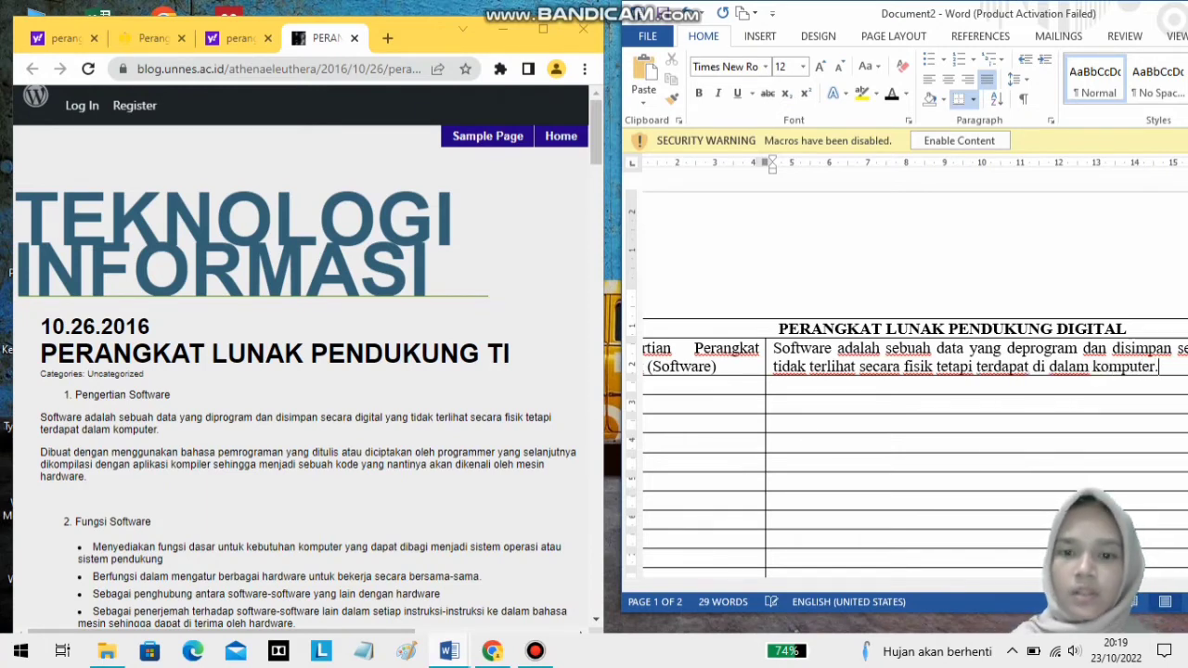
# Enter "Fungsi Software" in the first-column cell of the row below the software definition.
pyautogui.click(702, 394)
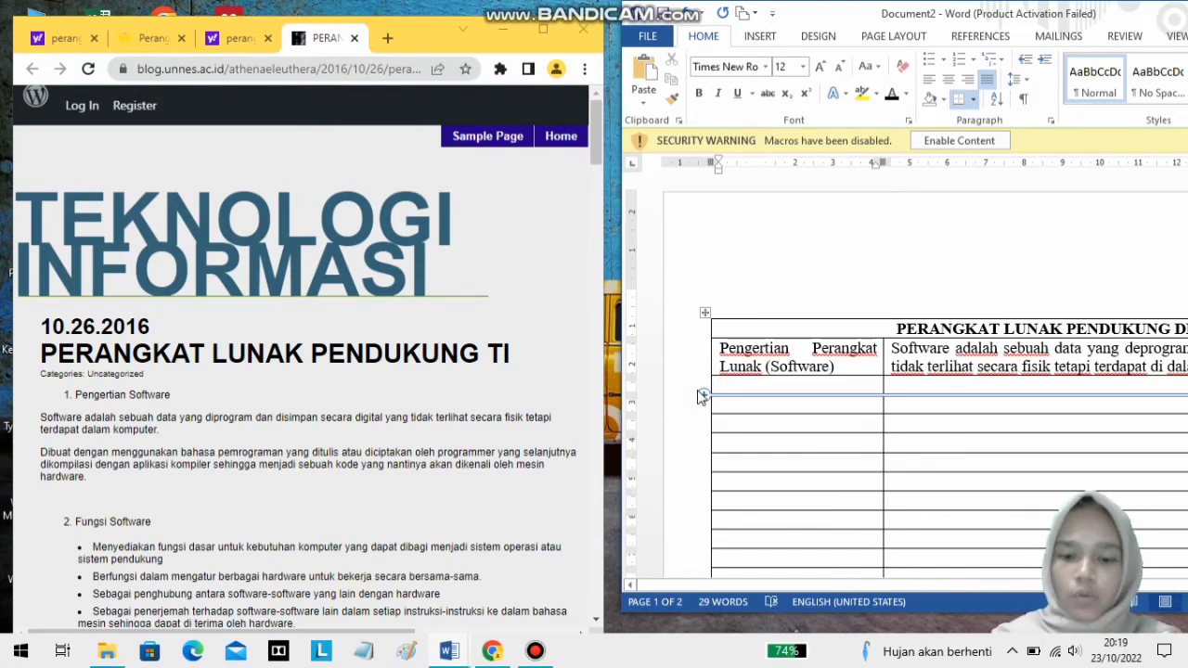
pyautogui.write('Fungsi ')
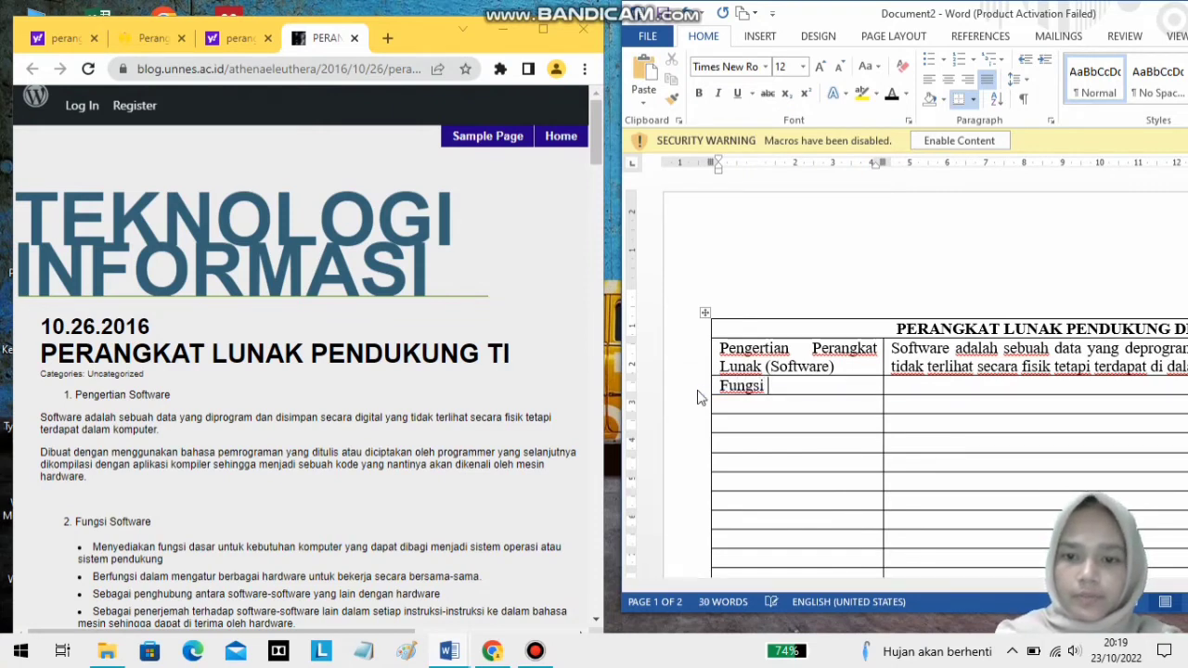
pyautogui.write('Softw')
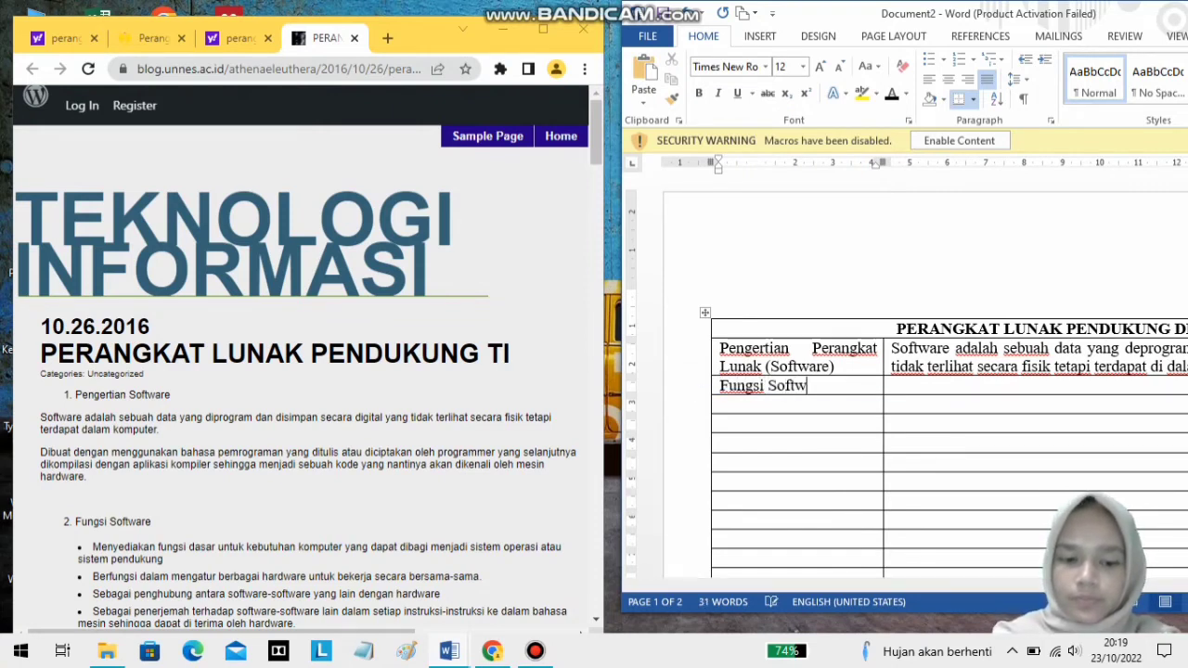
pyautogui.write('are')
# Beside "Fungsi Software", start a numbered list with "Menyediakan fungsi dasar untuk kebutuhan komputer yang dapat dibagi menjadi sistem operasi atau sistem pendukung".
pyautogui.press('Tab')
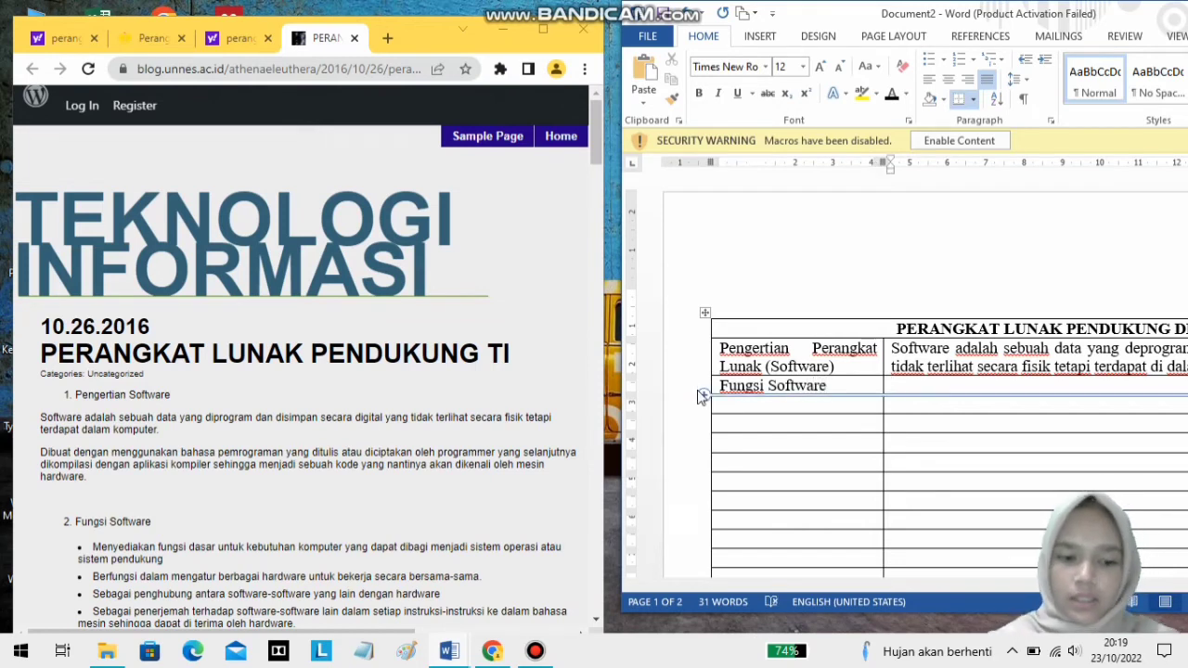
pyautogui.write('1. Menye')
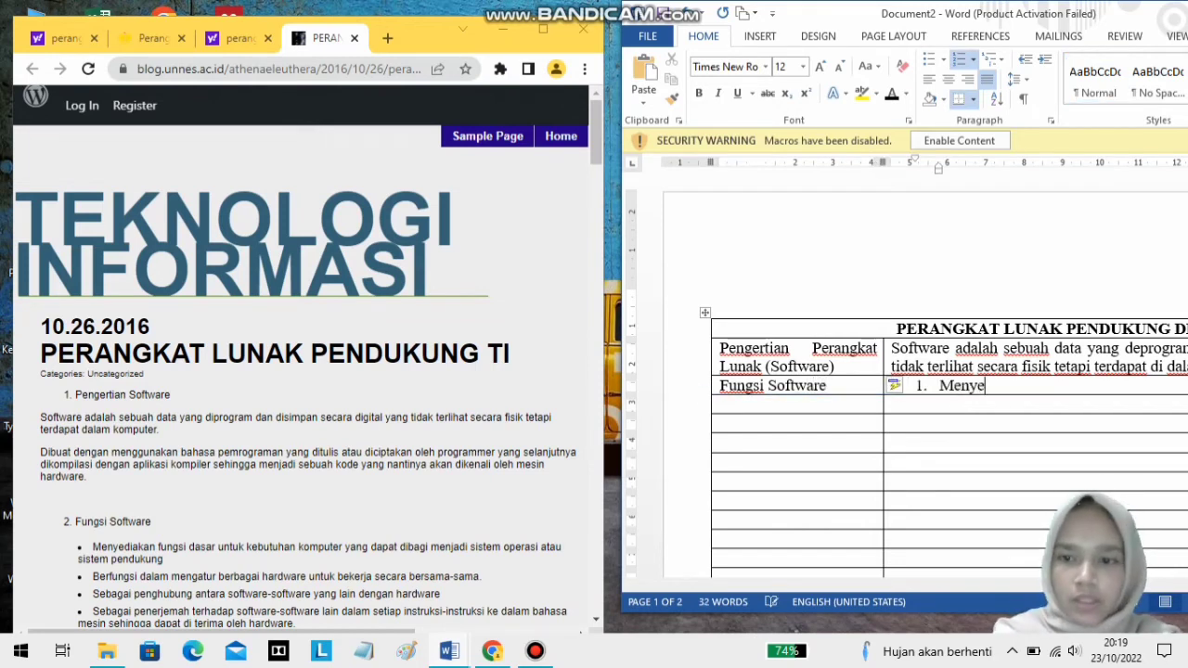
pyautogui.write('diakan fungsi ')
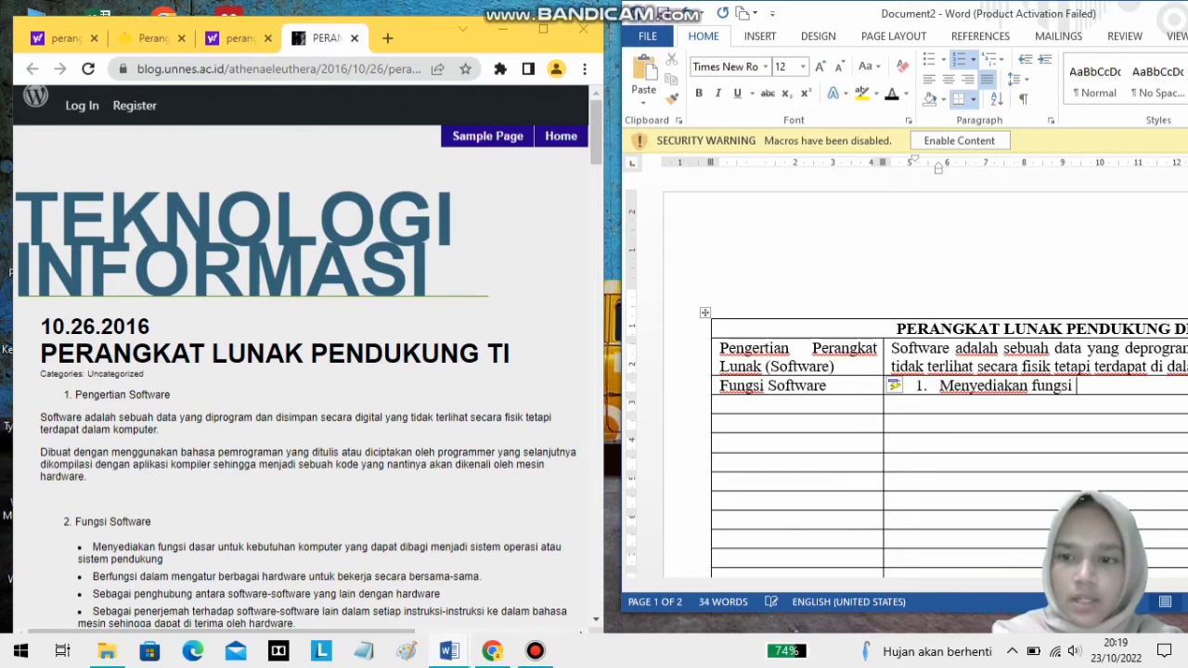
pyautogui.write('dasar untuk ')
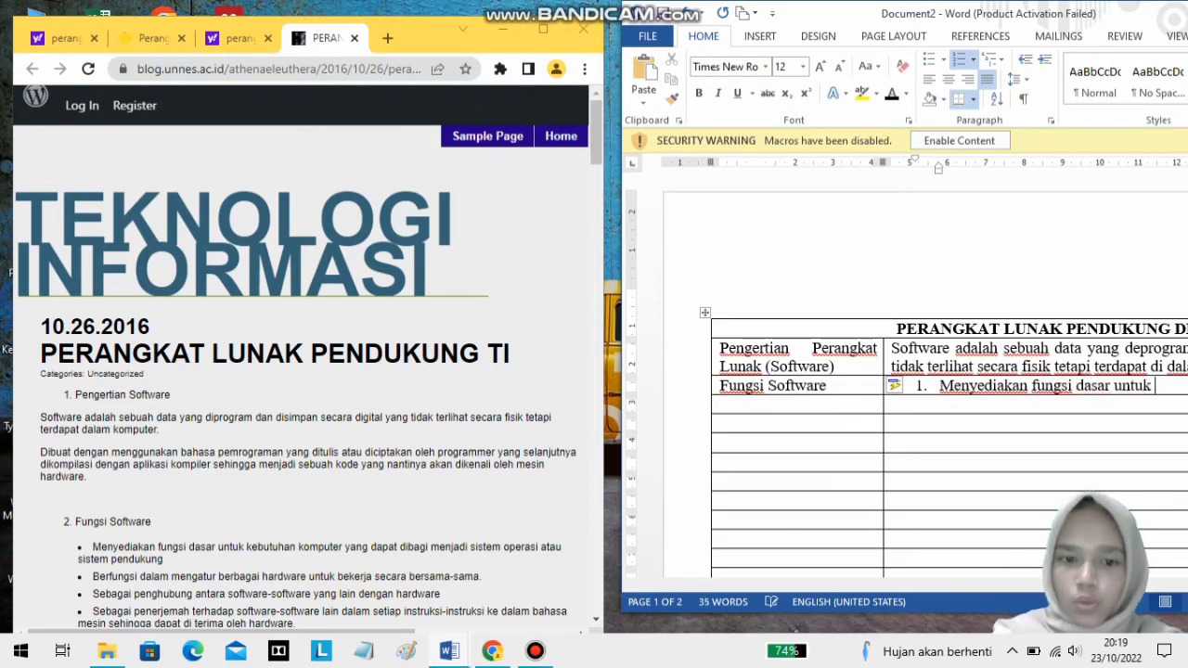
pyautogui.write('kebut')
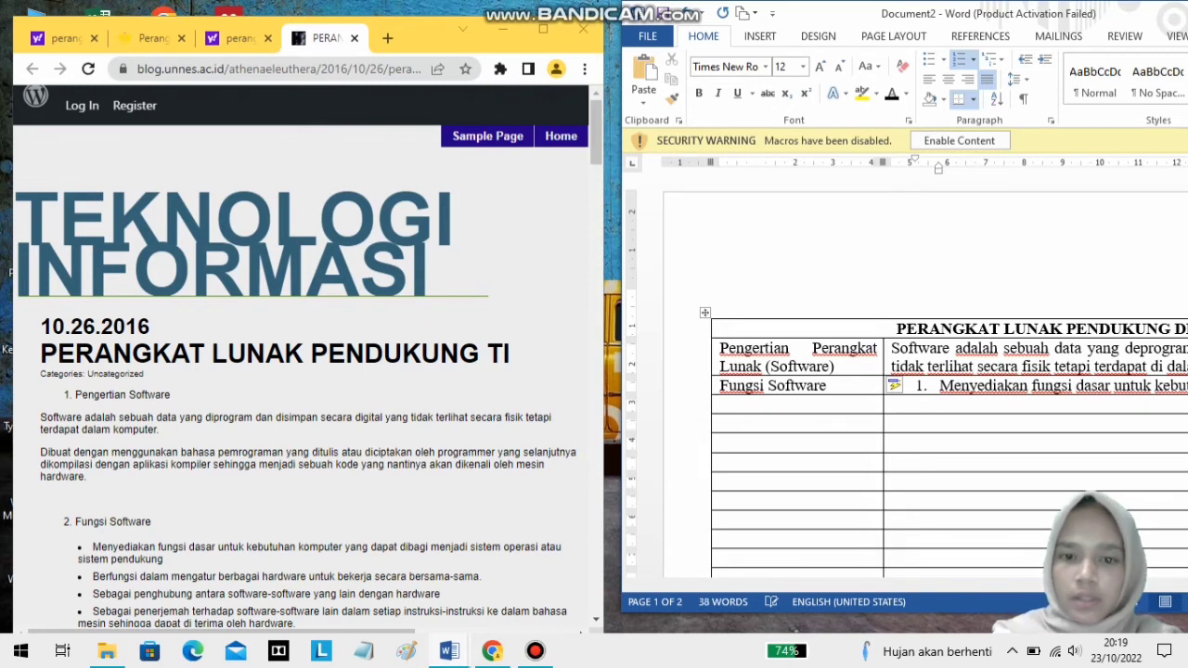
pyautogui.write('d me')
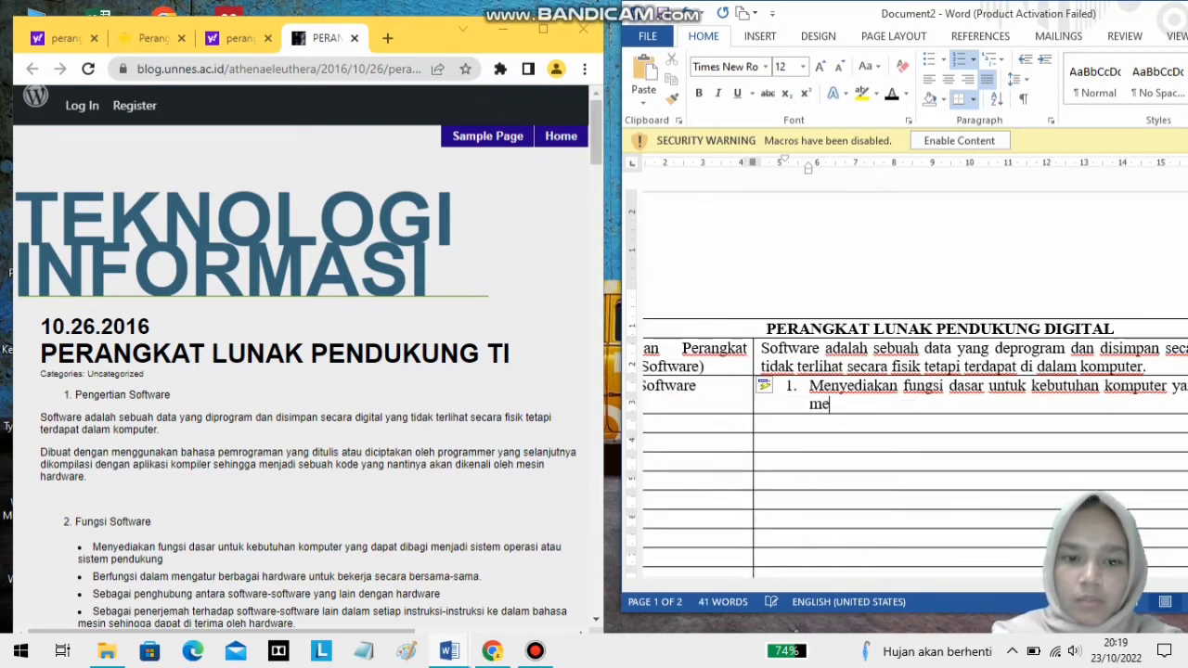
pyautogui.write('njadi sistem ')
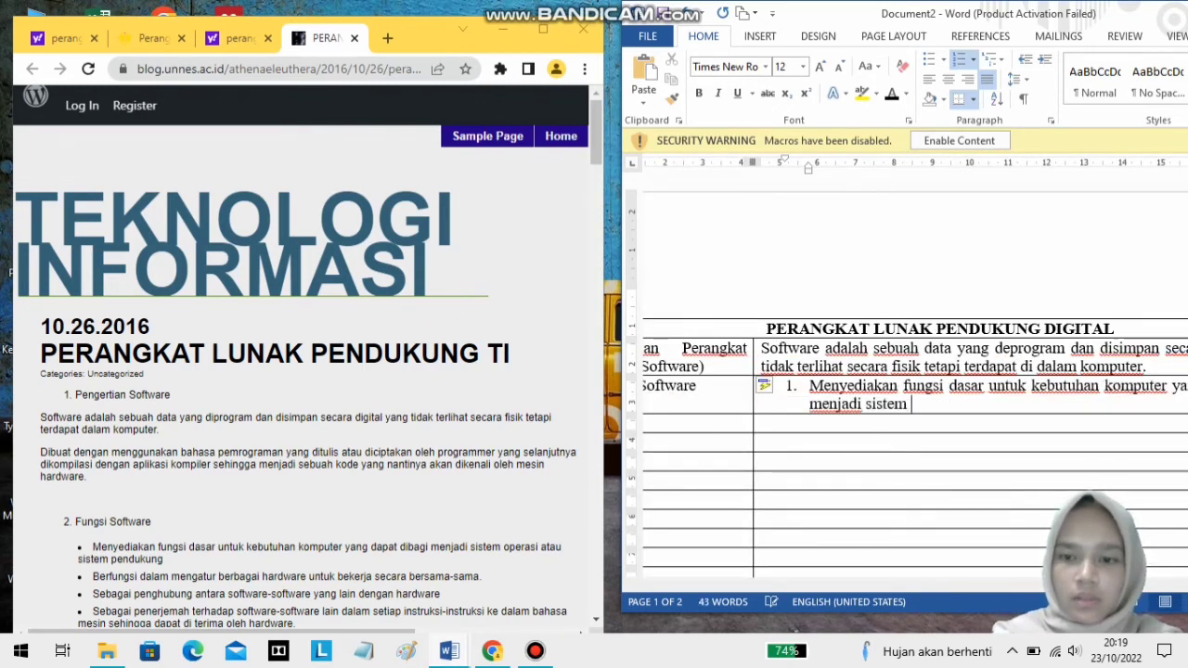
pyautogui.write('operasi atau')
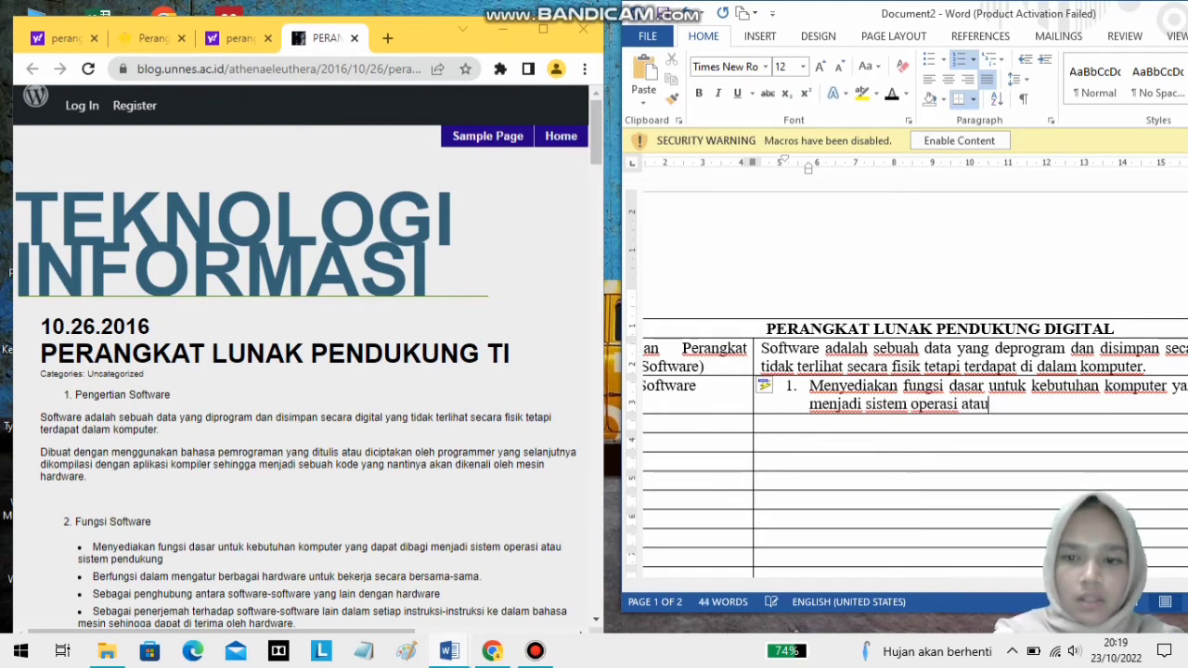
pyautogui.write(' sistem pendukung')
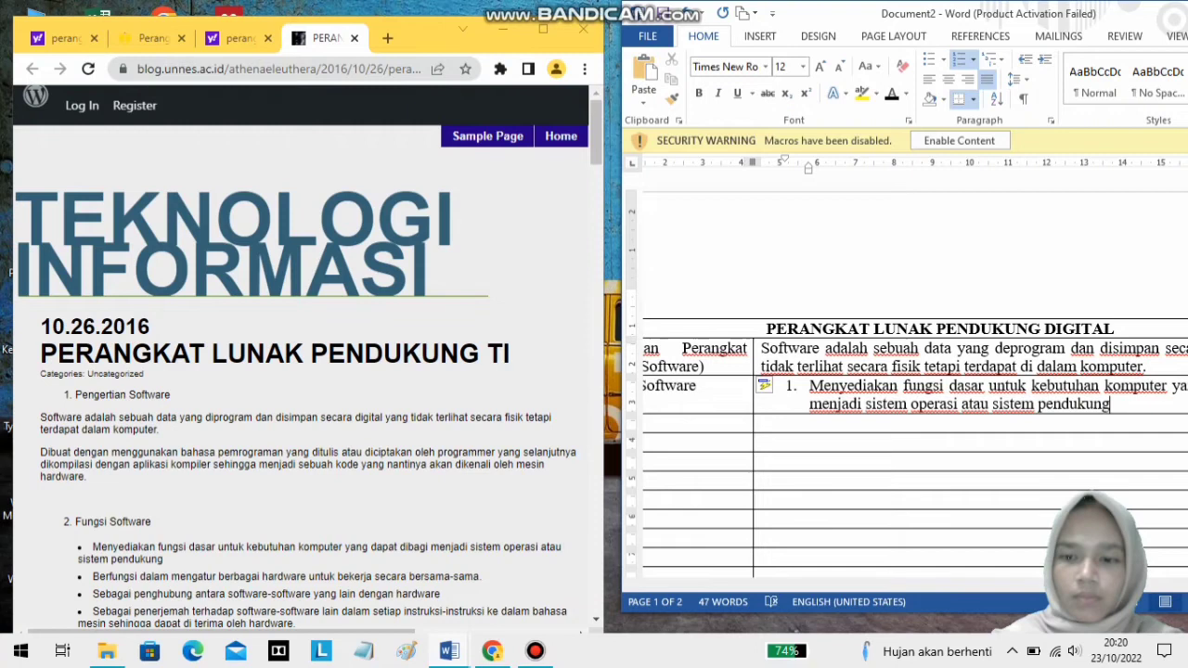
# Add the second numbered item "Mengatur berbagai hardware untuk bekerja secara bersama – sama" to the software functions list.
pyautogui.press('Return')
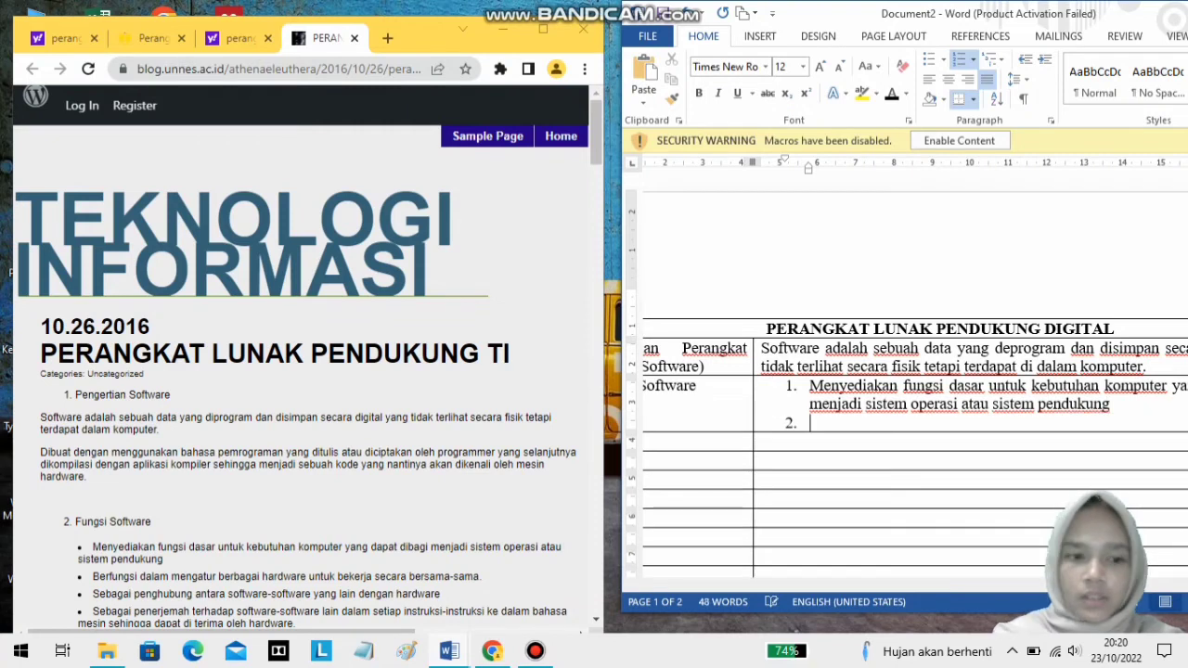
pyautogui.write('meng')
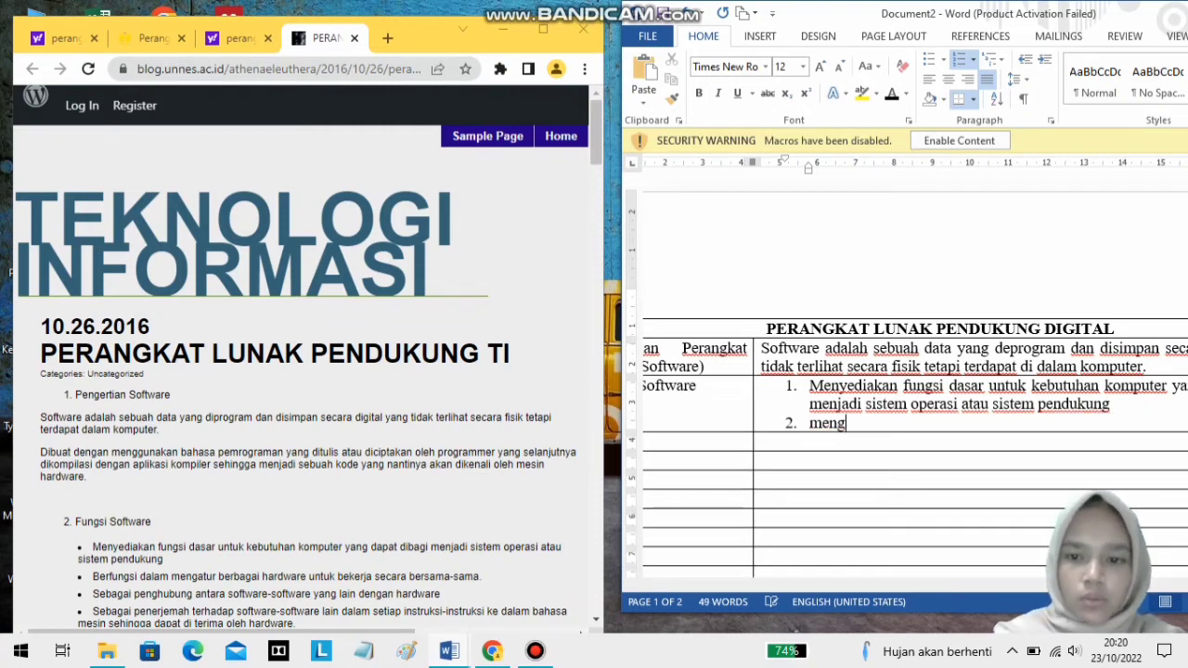
pyautogui.write('atur berba')
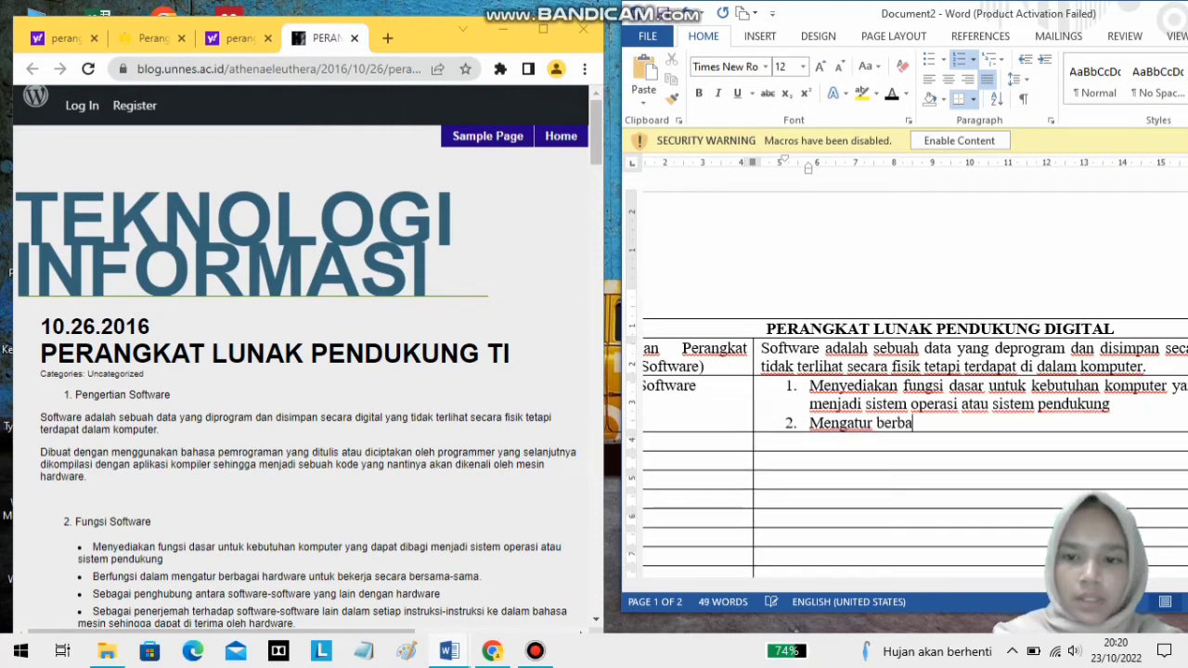
pyautogui.write('gai hardw')
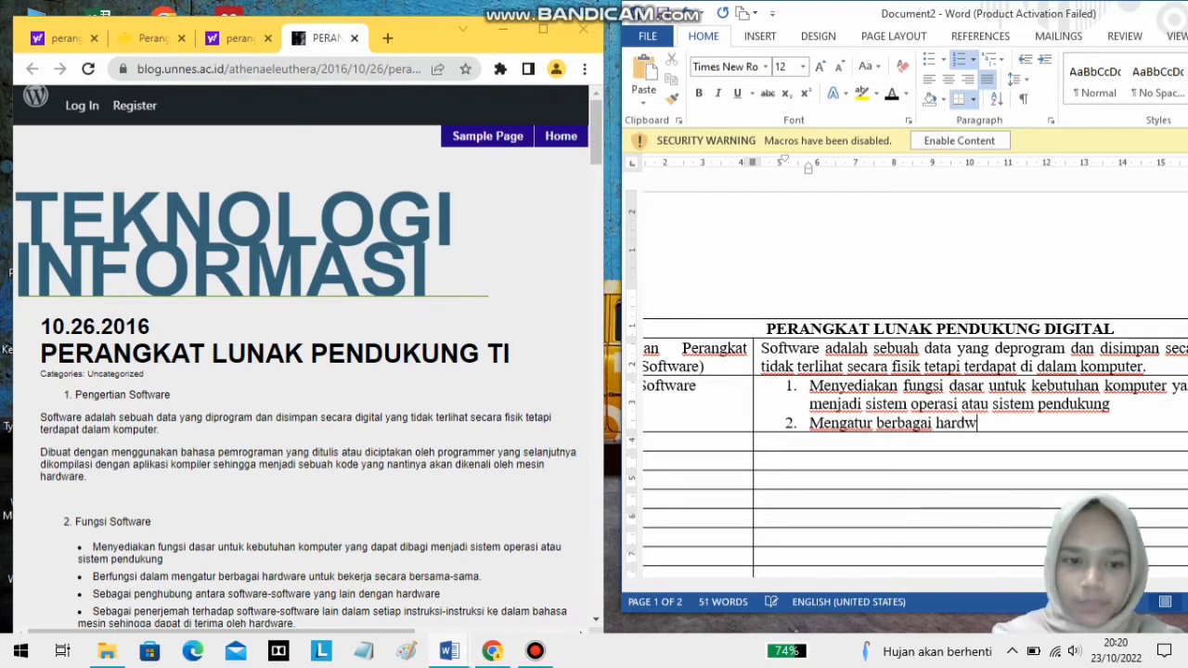
pyautogui.write('are untuk bekerja ')
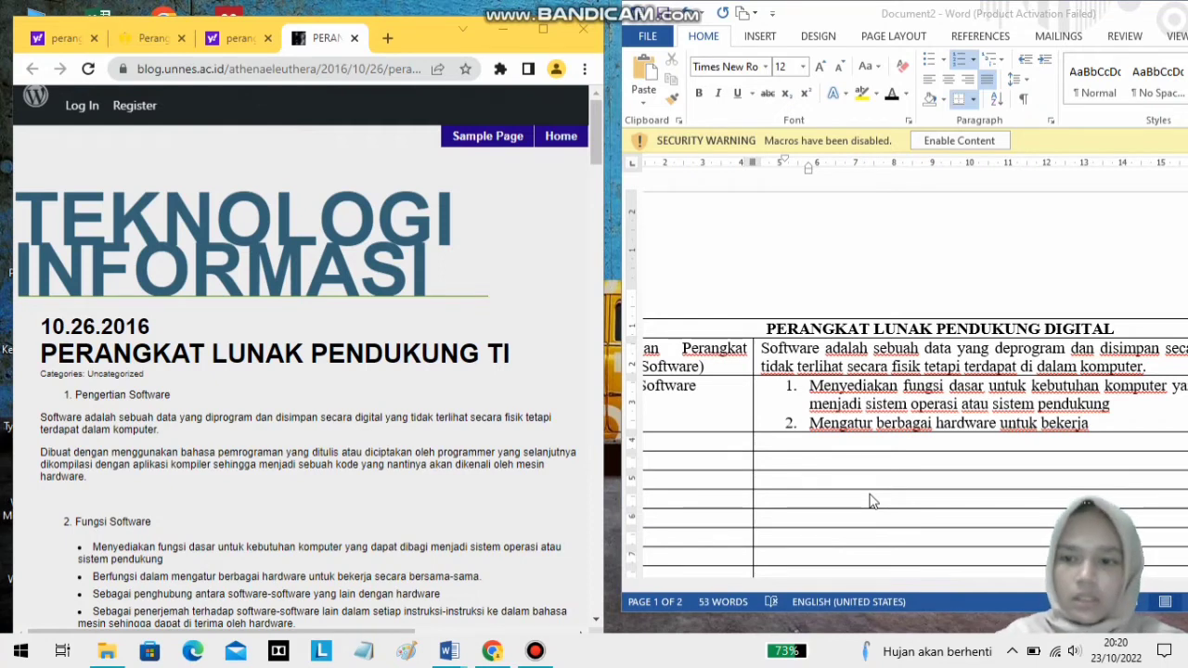
pyautogui.write('s')
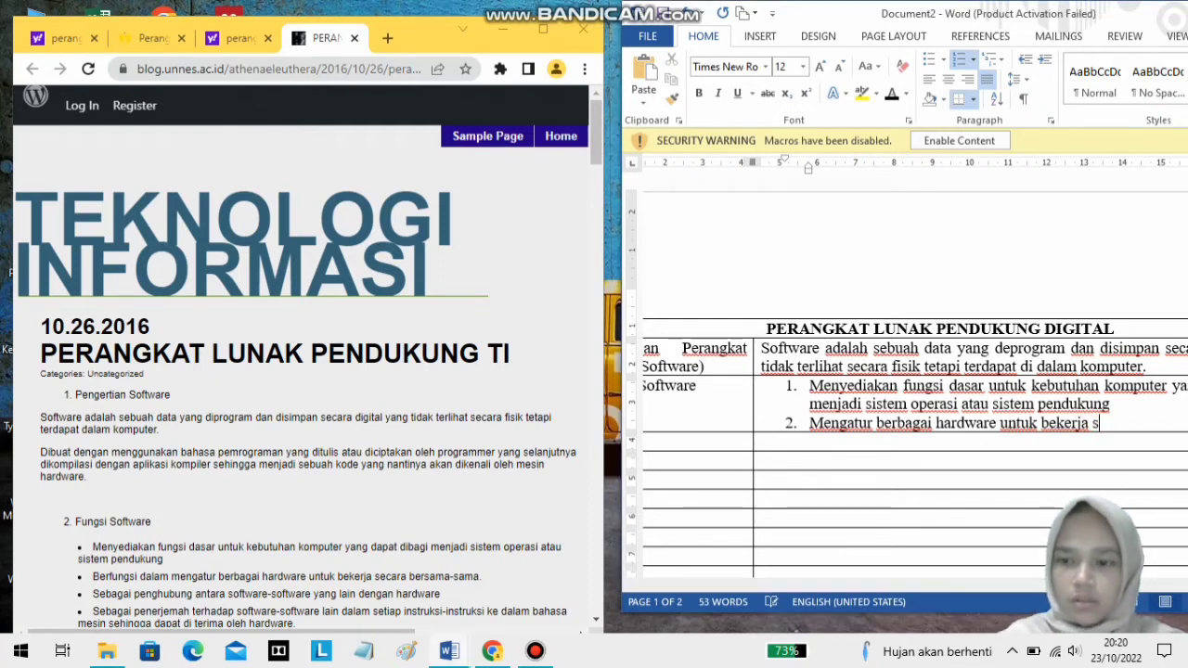
pyautogui.write('ecara bers')
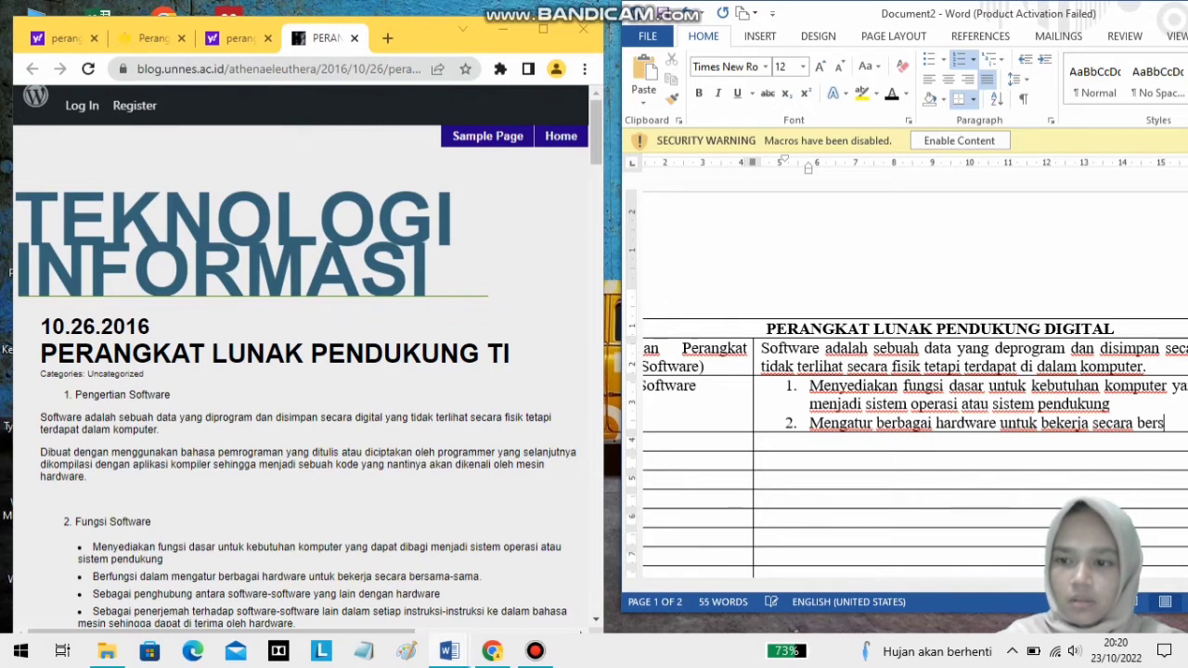
pyautogui.write('ama')
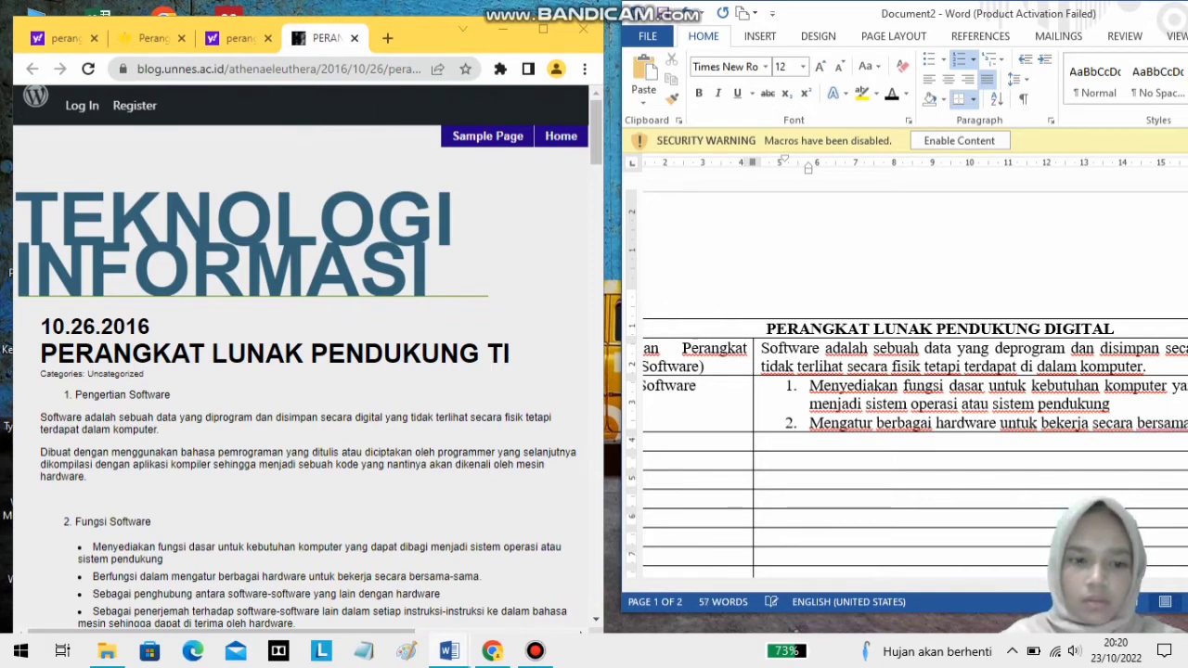
# Add the third item "Sebagai penghubung antara software – software lain dalam setiap instruksi – instruksi ke dalam bahasa mesin sehingaa dapat diterima oleh hardware".
pyautogui.press('Return')
pyautogui.write('Sebagai pen')
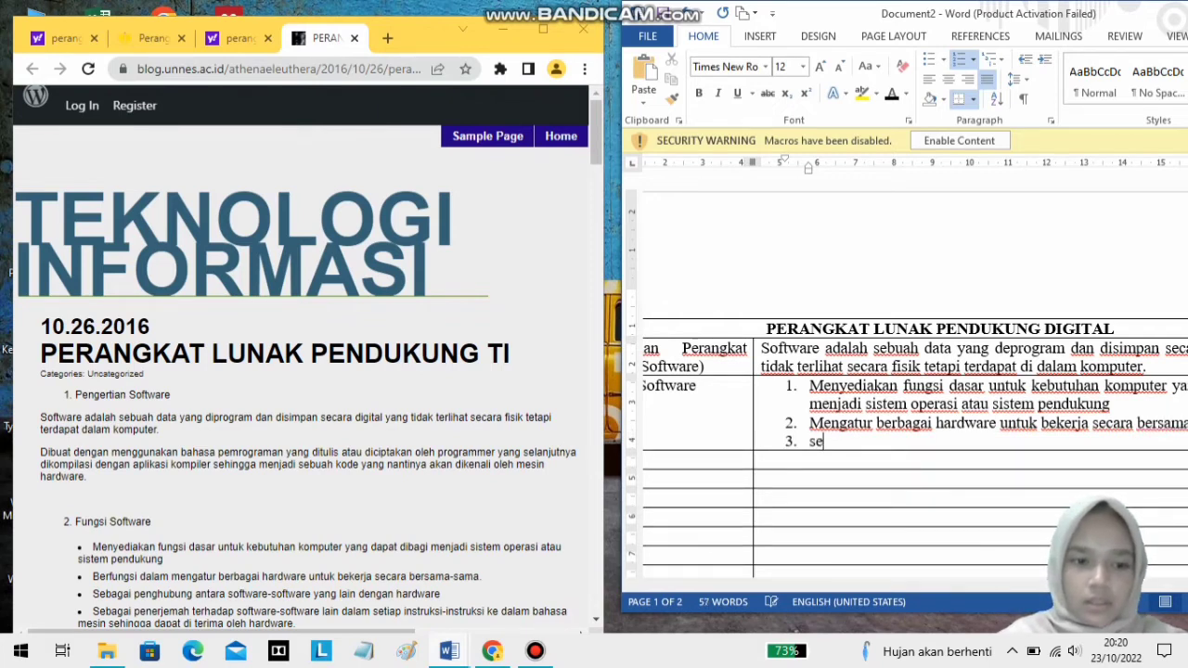
pyautogui.write('ghubun')
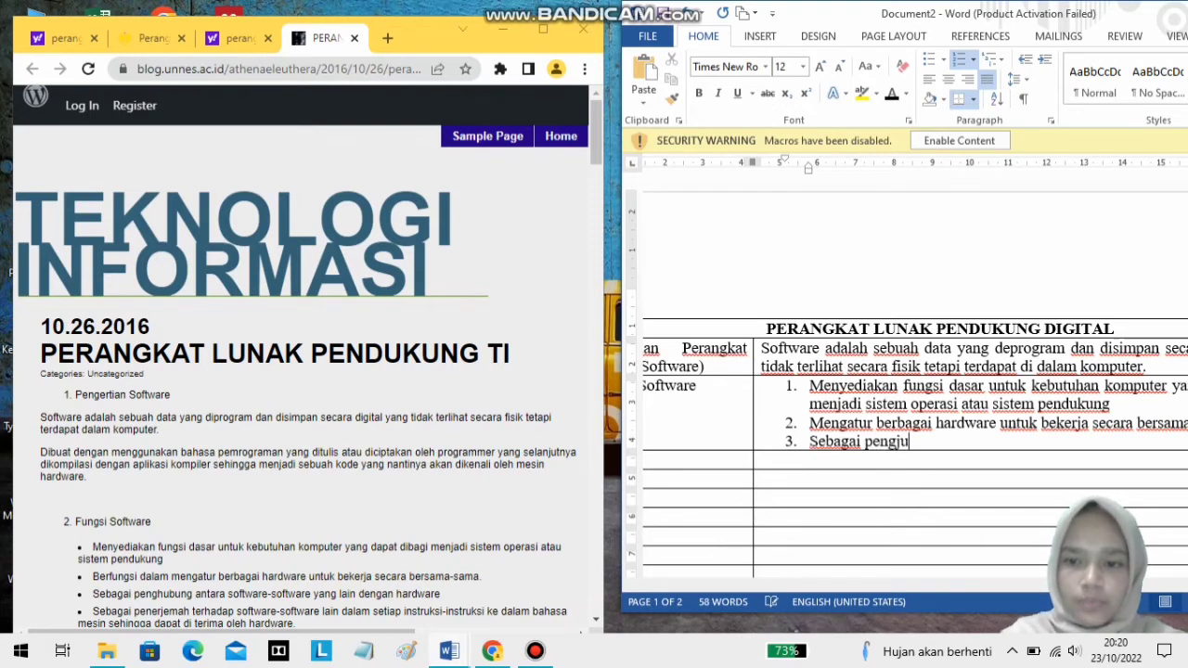
pyautogui.write('g a')
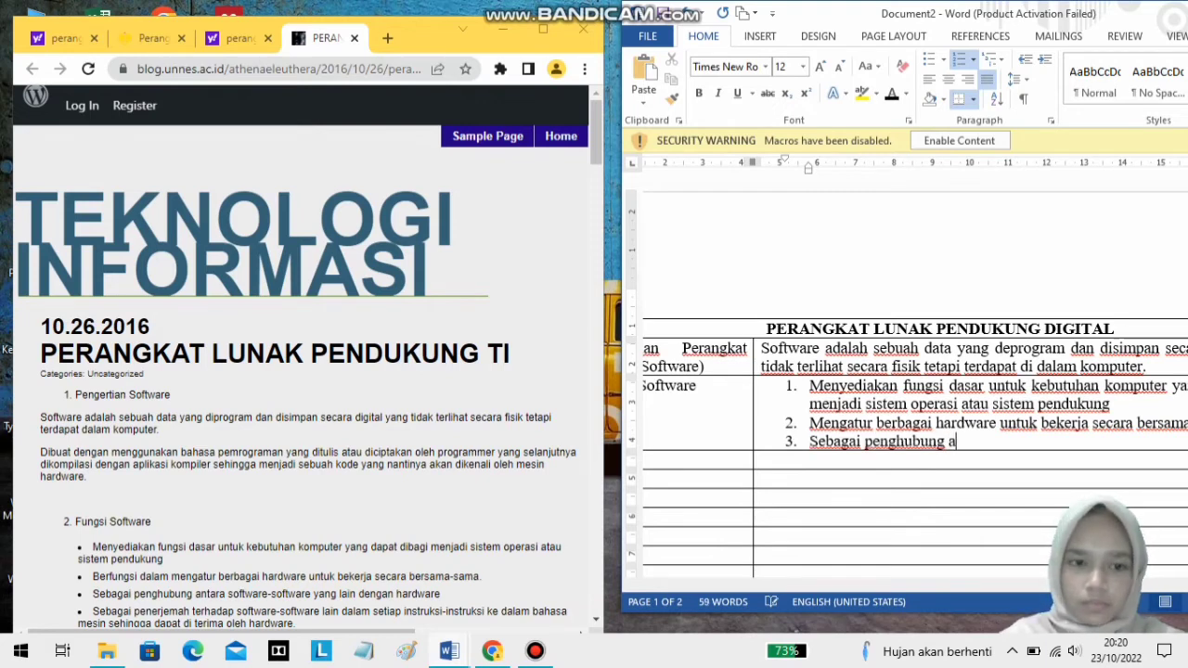
pyautogui.write('ntara soft')
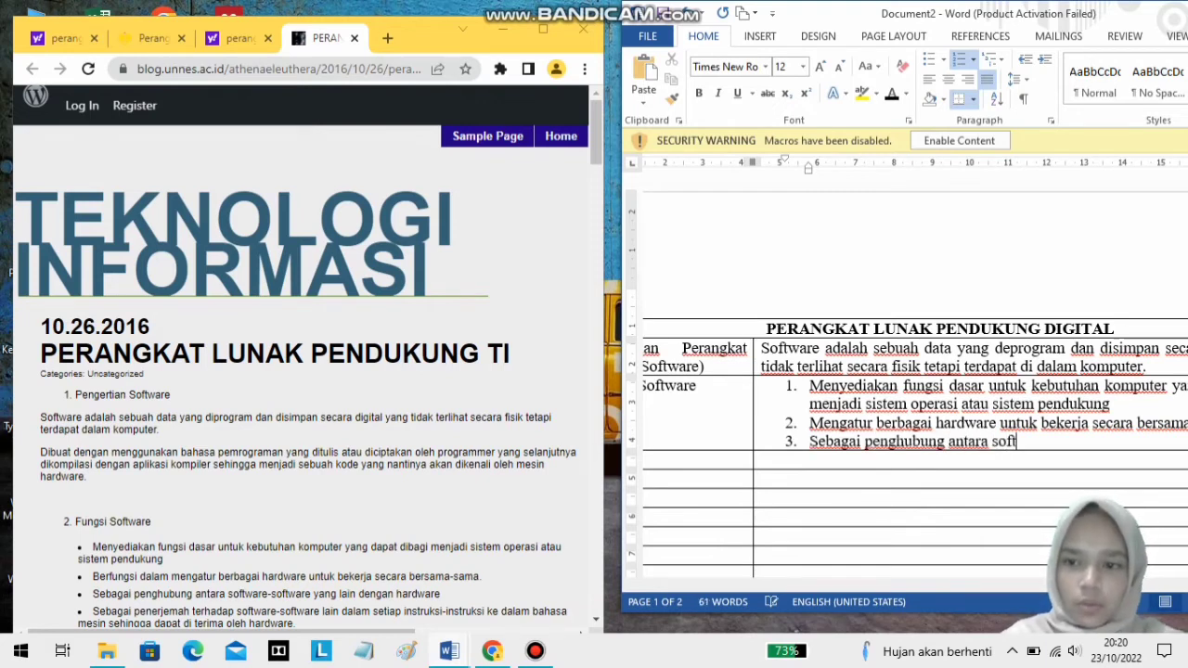
pyautogui.write('ware - sof')
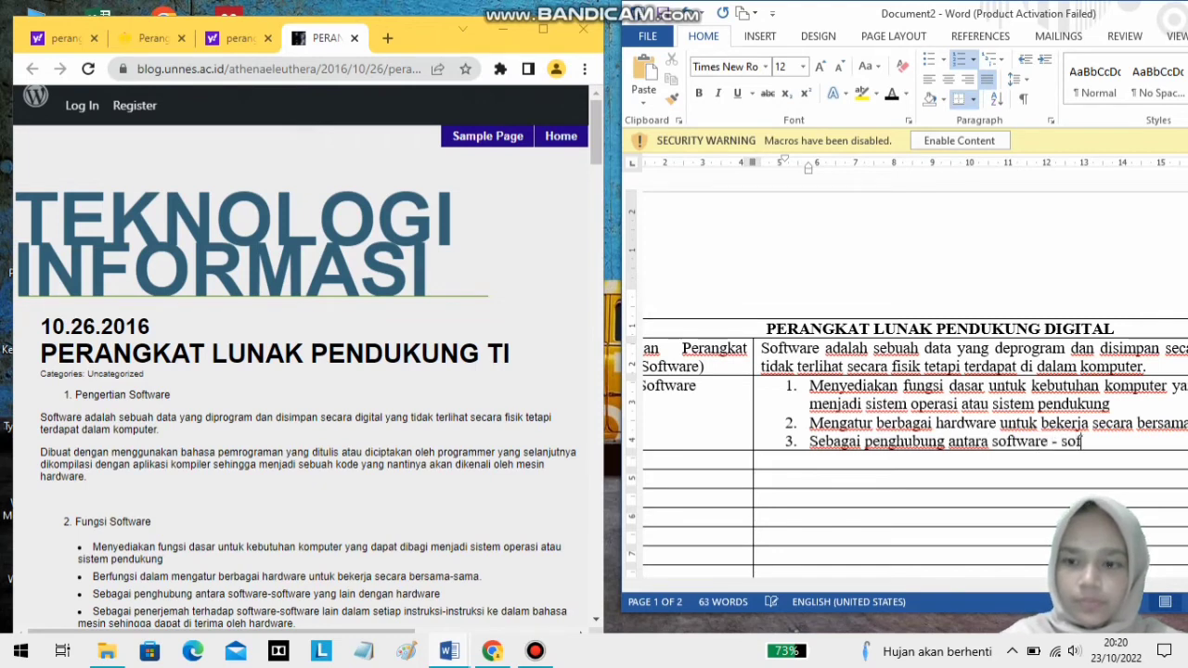
pyautogui.write('tware ')
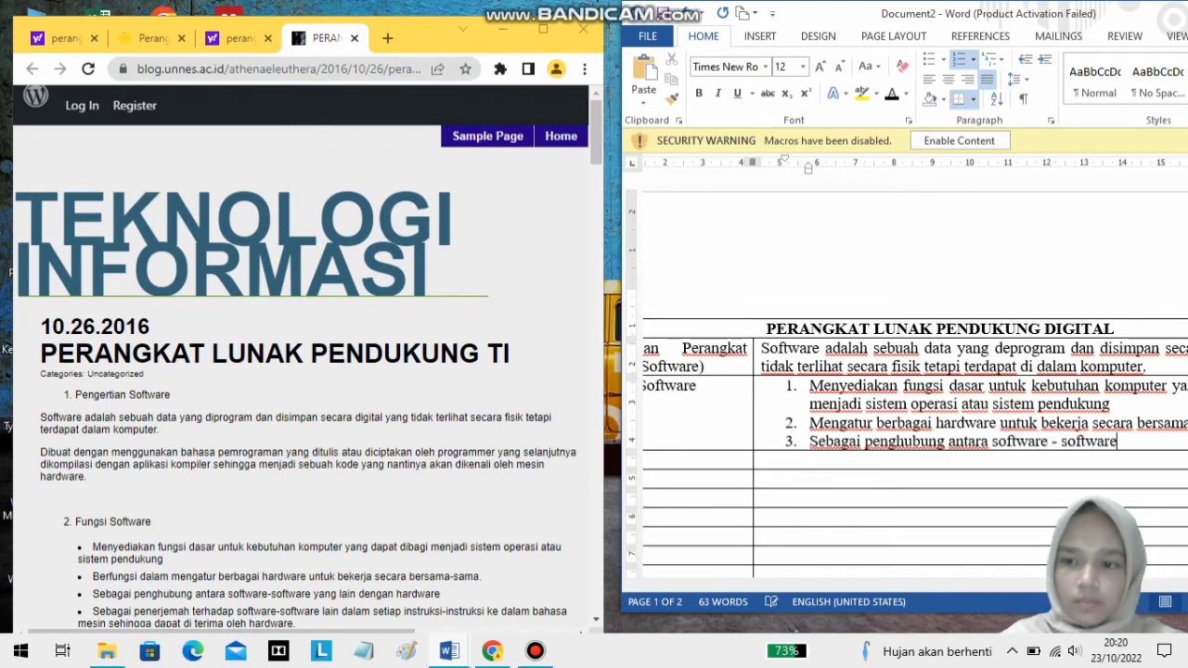
pyautogui.write('y')
pyautogui.press('BackSpace')
pyautogui.write('lain dalam')
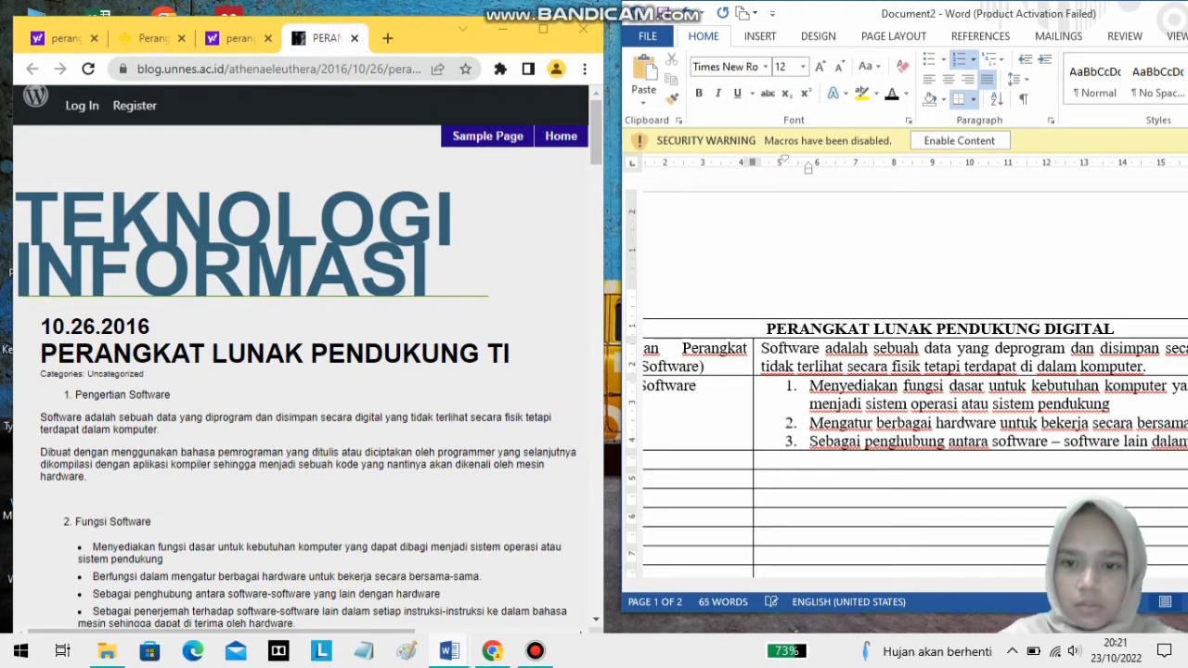
pyautogui.write(' - instr')
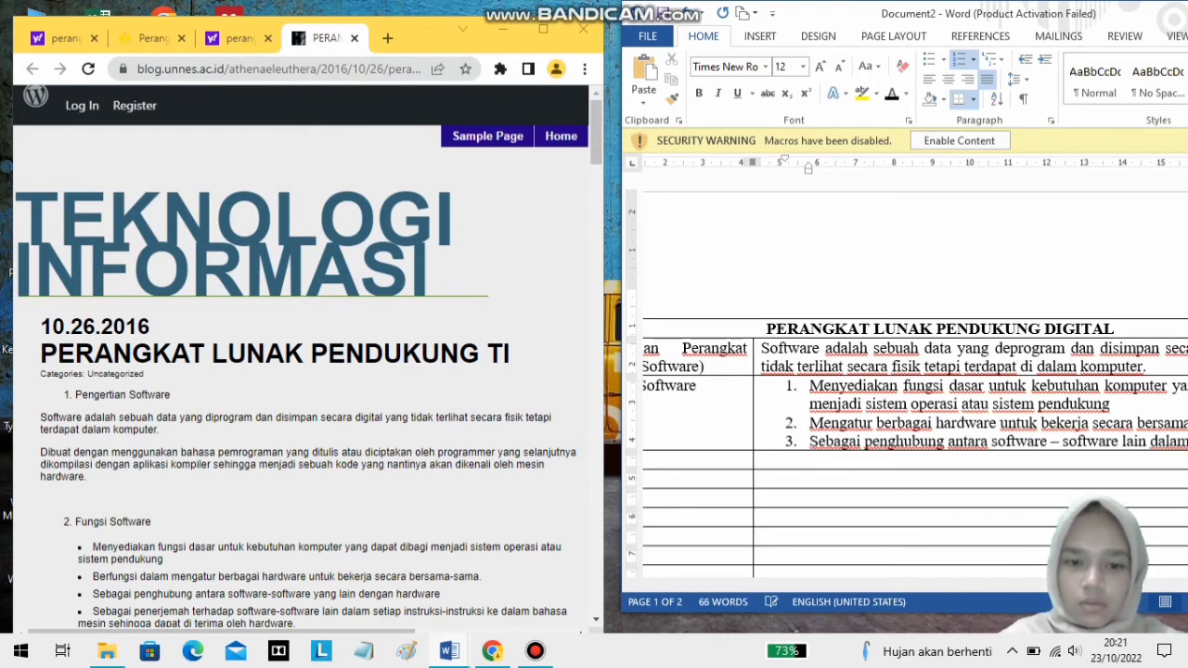
pyautogui.write('uksi')
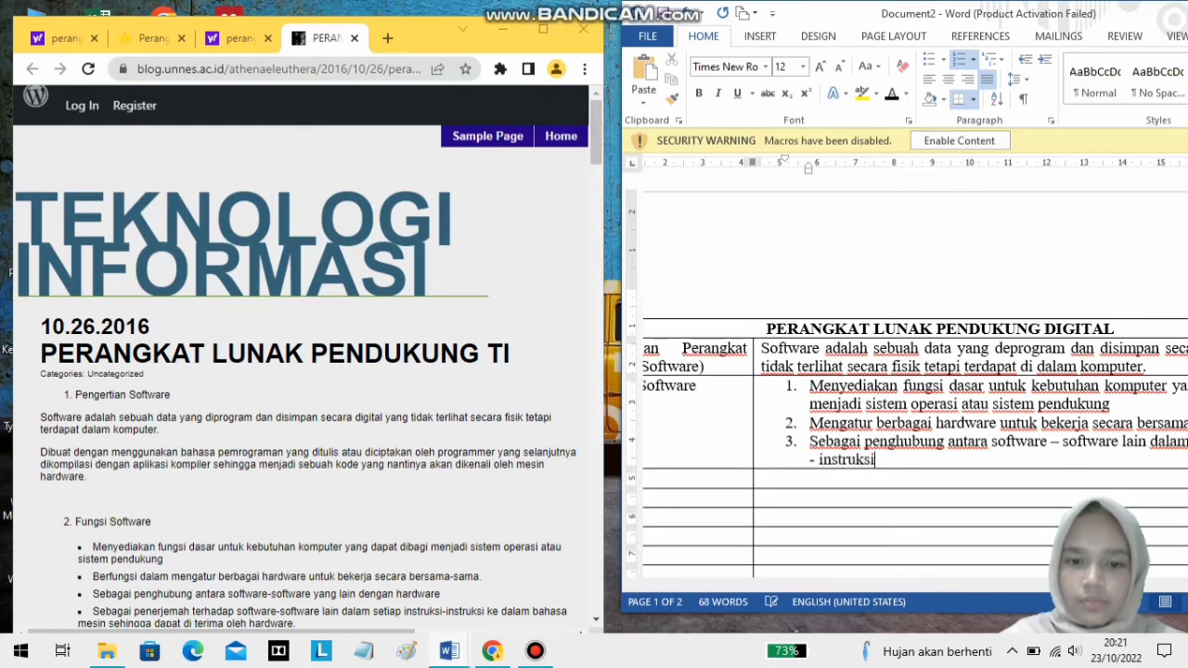
pyautogui.write(' ke dalam bahas')
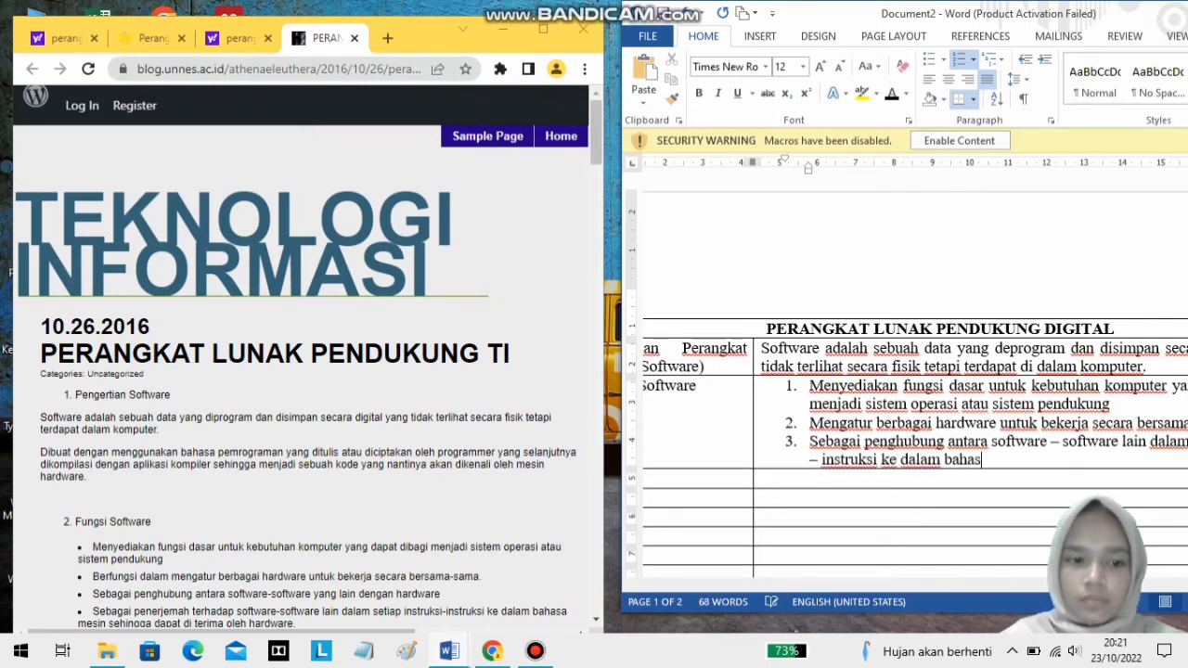
pyautogui.write('a mesin sehingaa dap')
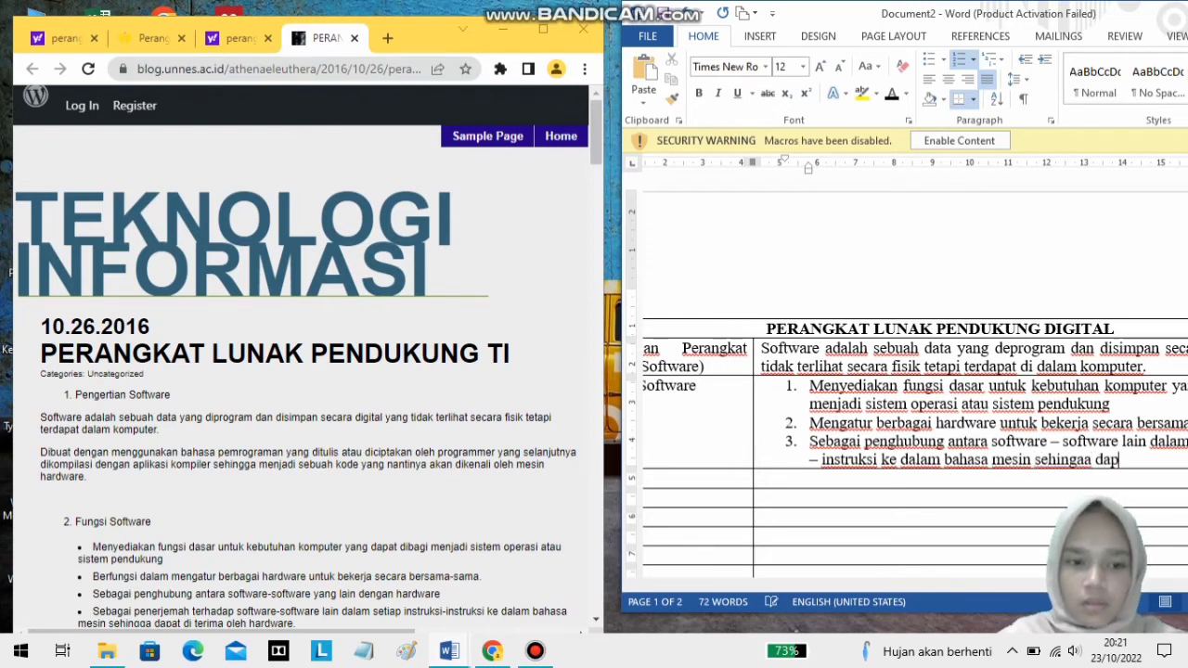
pyautogui.write('at diterima')
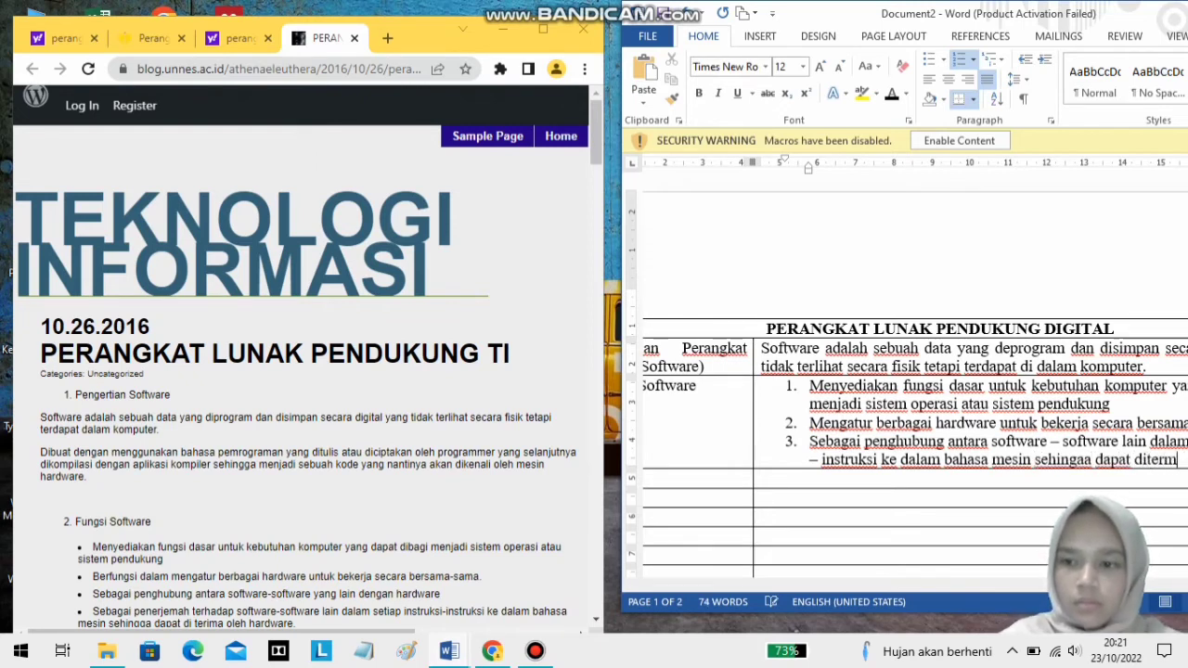
pyautogui.write(' oleh')
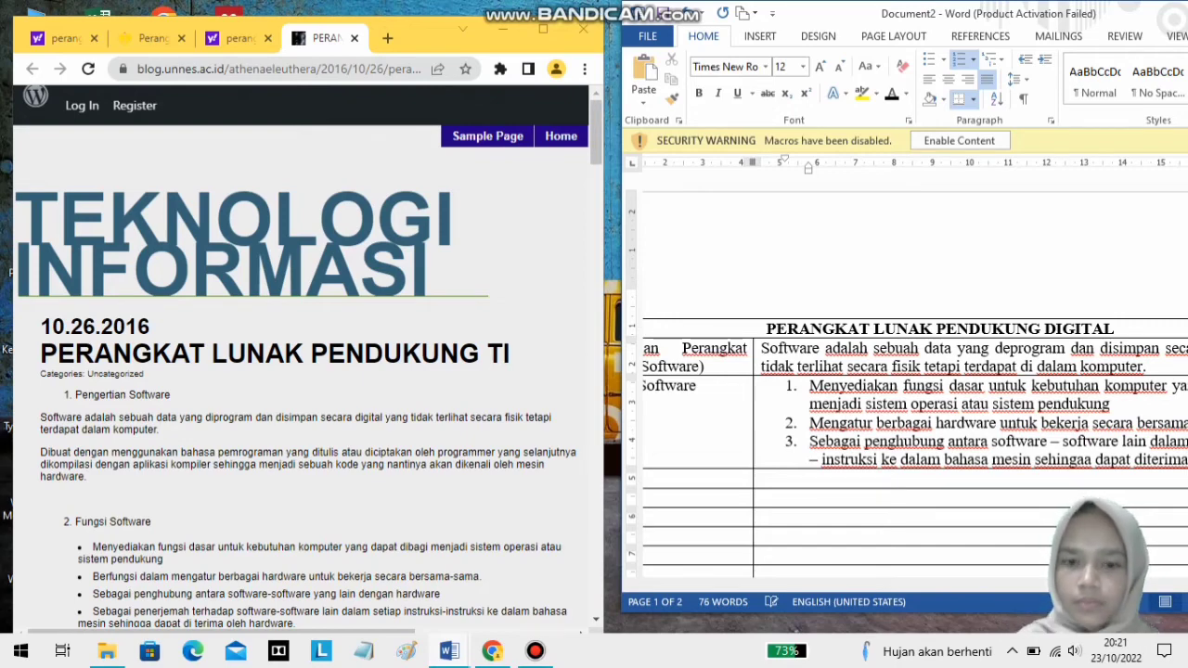
# Add the fourth functions item "Mengidentifikasai program" from the article, and place the cursor in the first-column cell of the row below.
pyautogui.moveTo(597, 140); pyautogui.dragTo(597, 178)
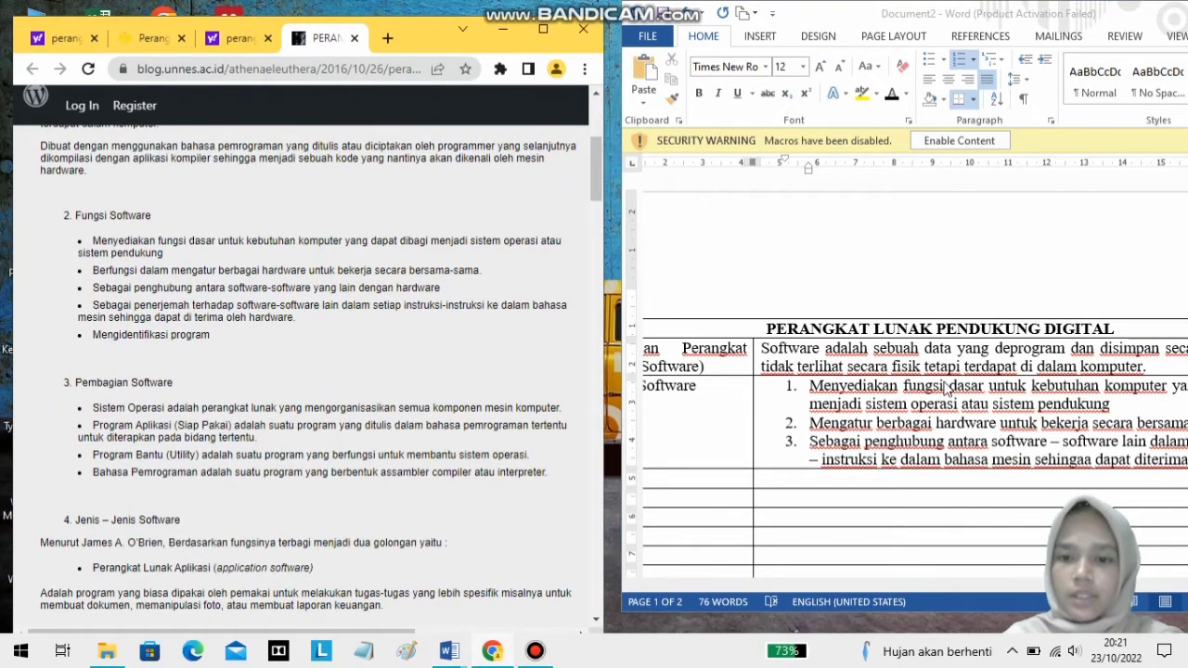
pyautogui.hotkey('alt', 'Tab')
pyautogui.press('Return')
pyautogui.write('Mengide')
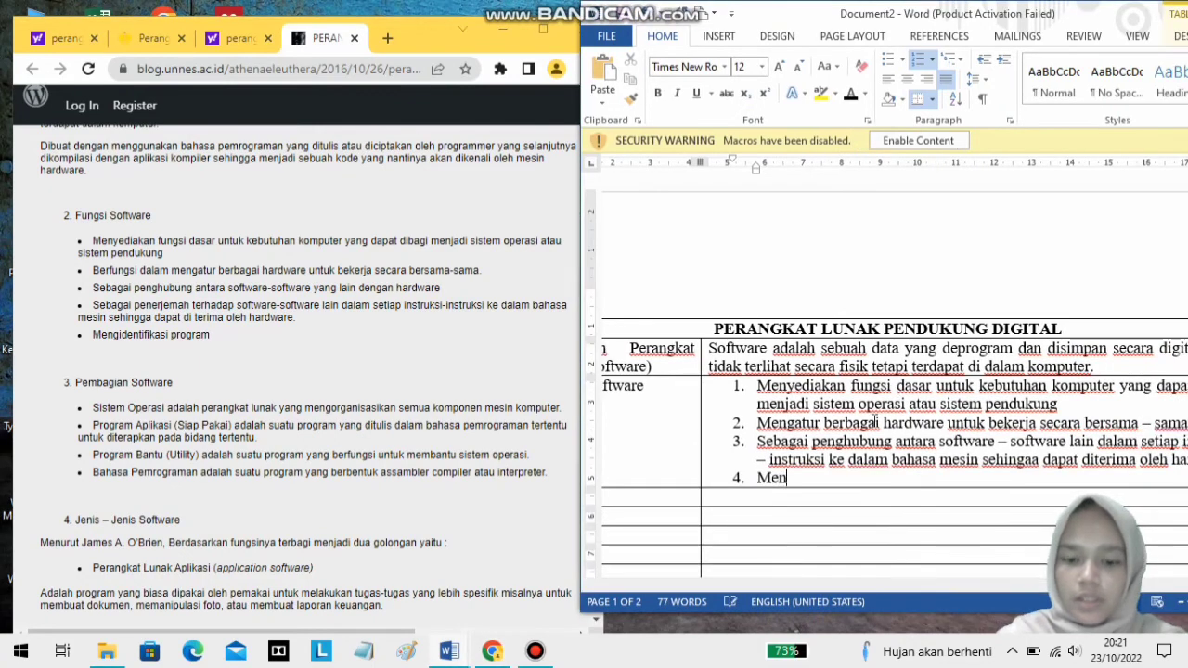
pyautogui.write('fikas')
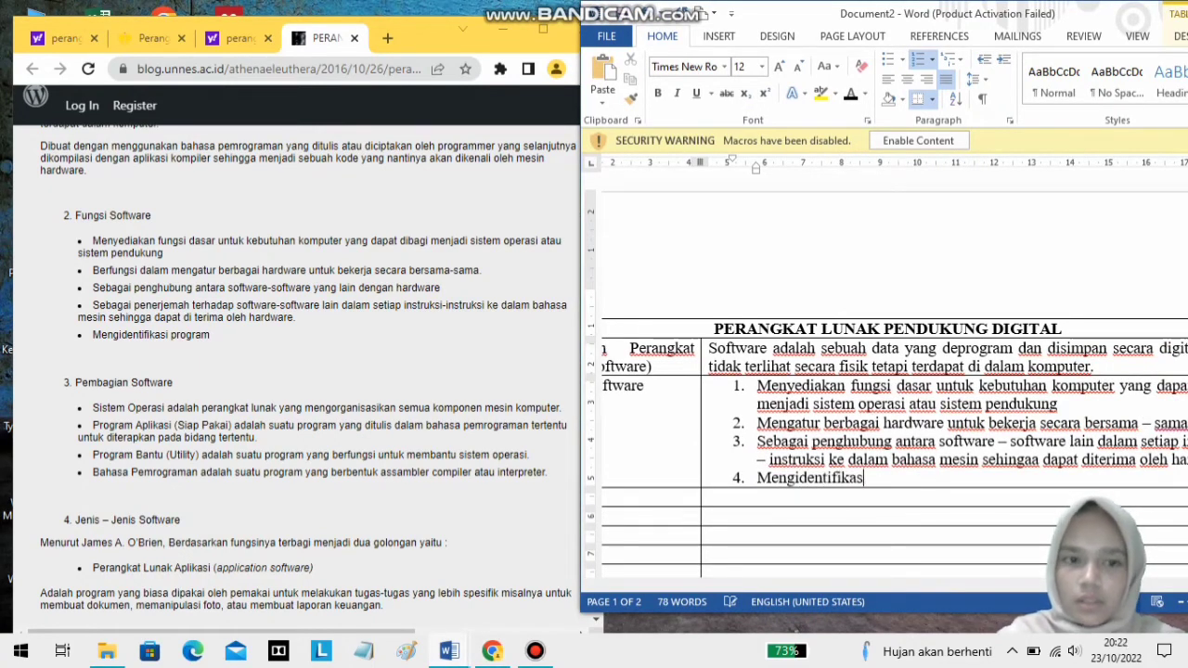
pyautogui.write('ai program')
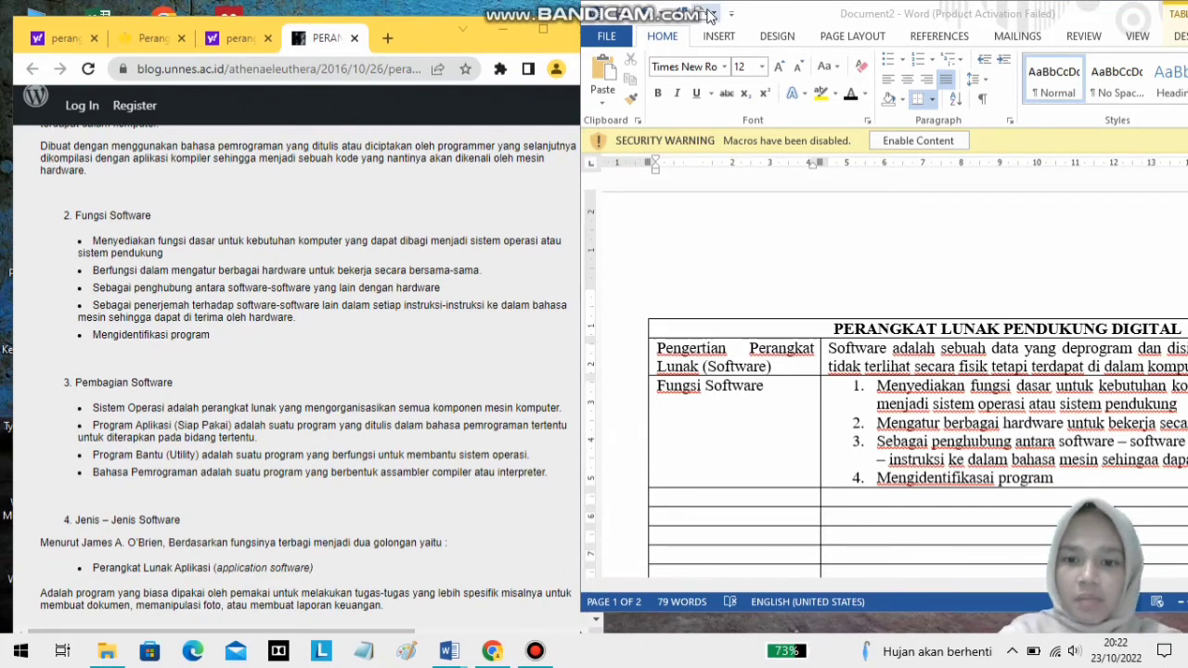
pyautogui.click(771, 500)
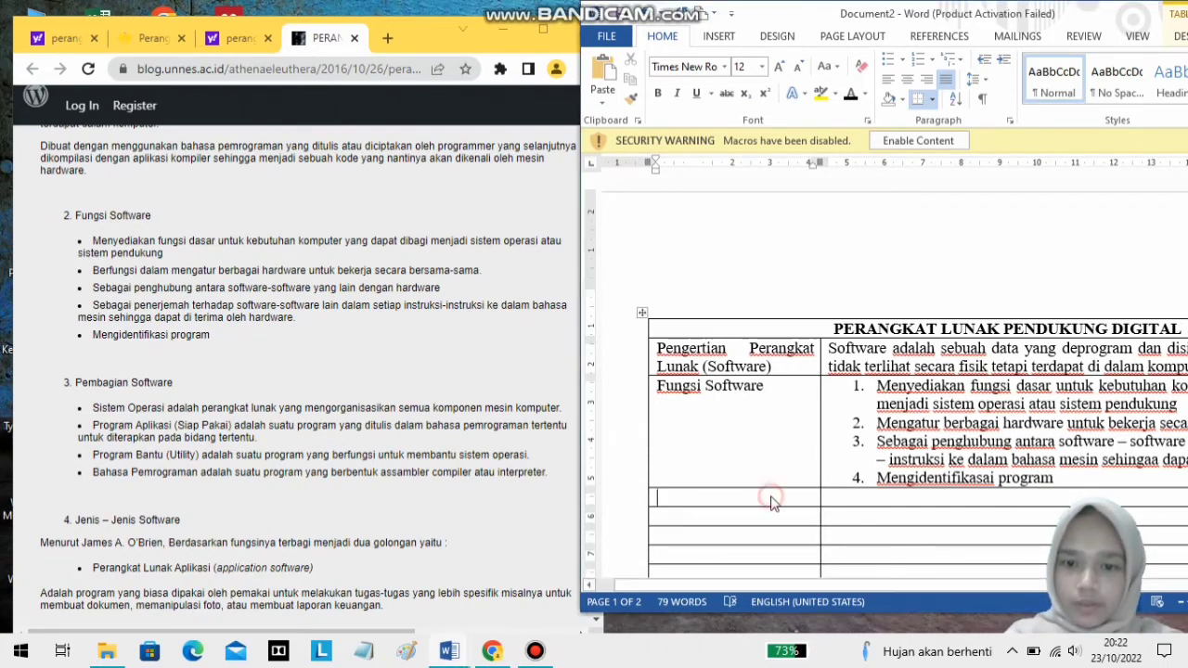
# Label the row "Pembagian Software" and start a numbered list beside it with "Sistem operasi".
pyautogui.write('Pembagian')
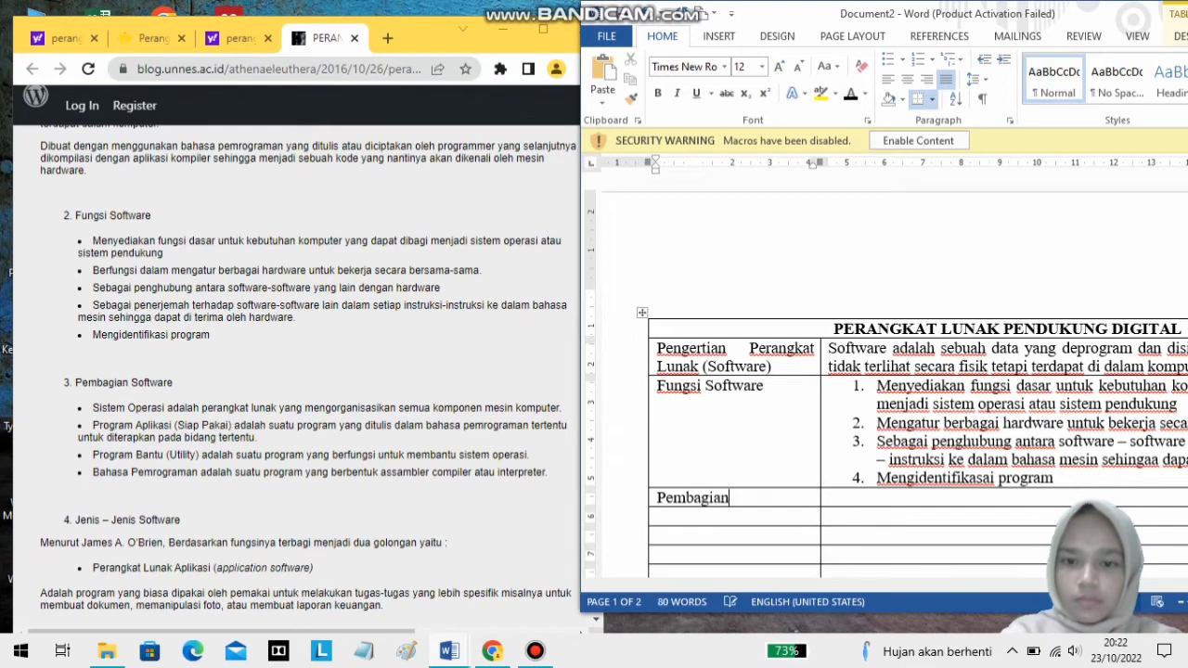
pyautogui.write(' Sof')
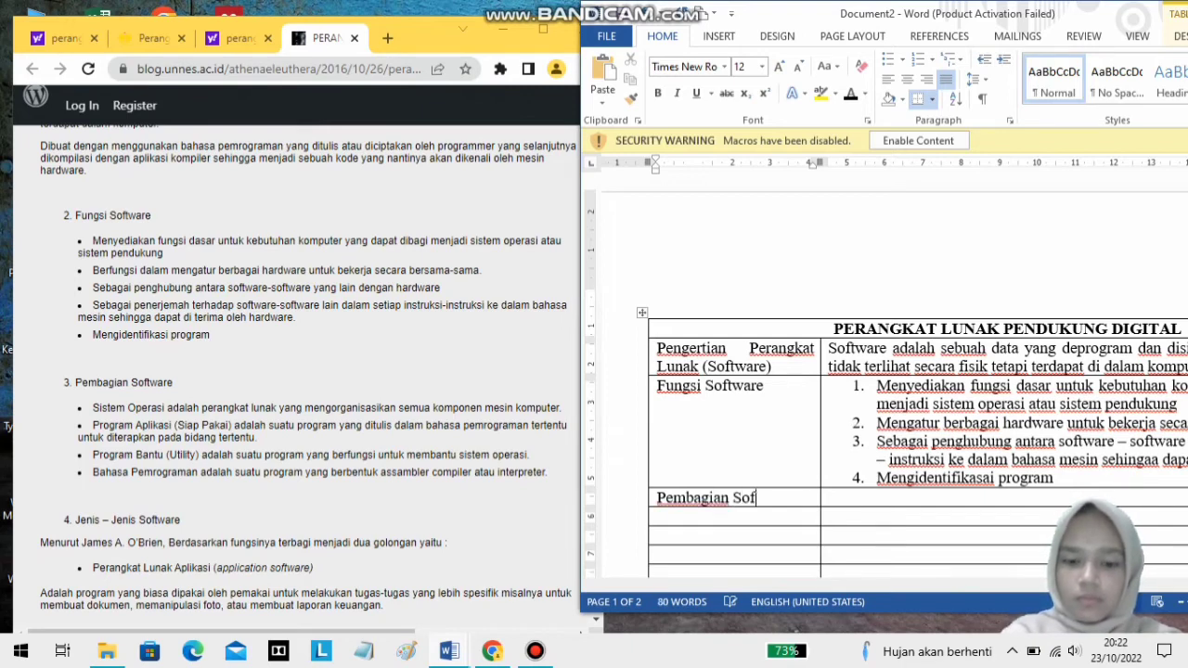
pyautogui.write('tware')
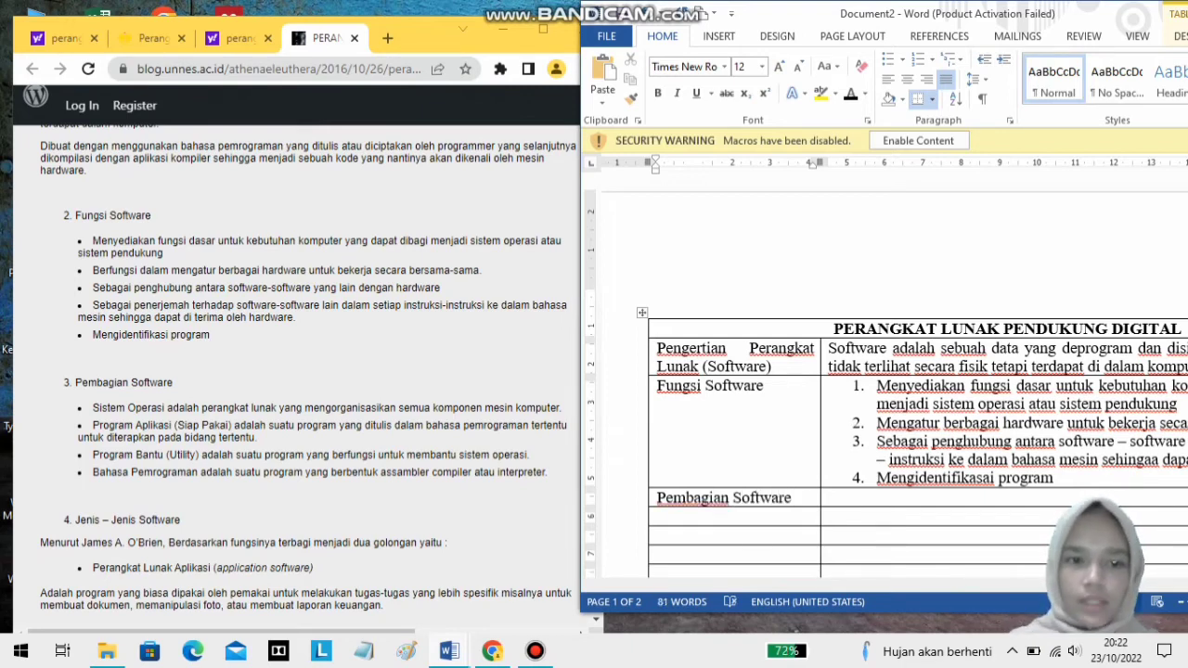
pyautogui.press('Tab')
pyautogui.write('1. ')
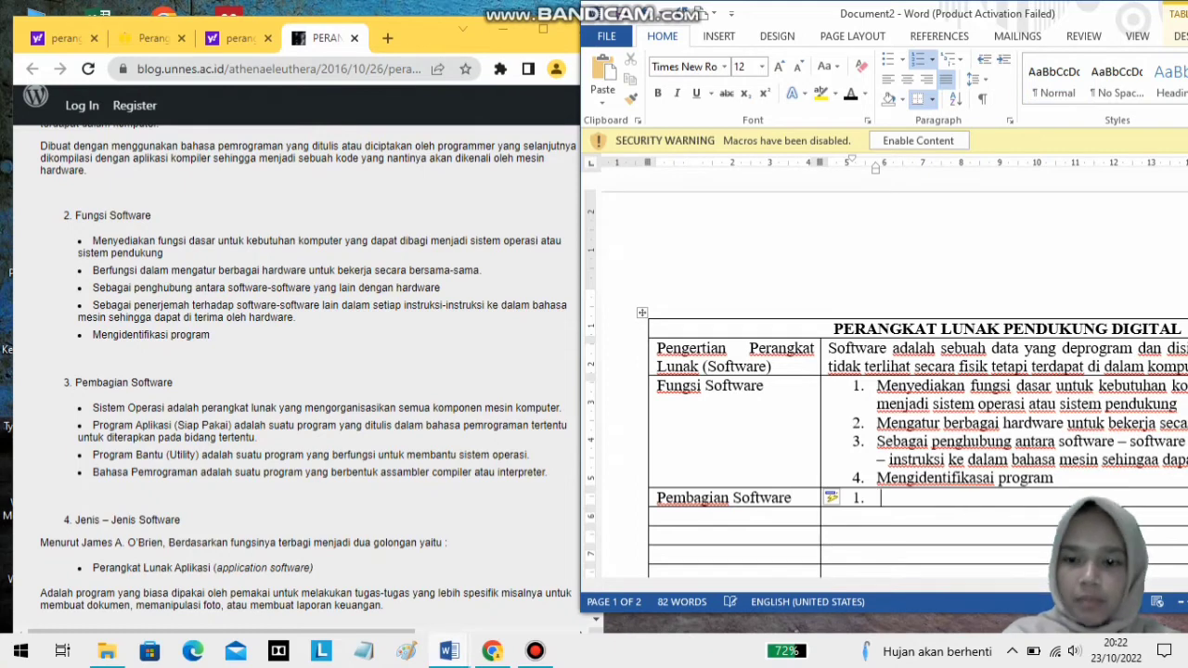
pyautogui.write('sistem')
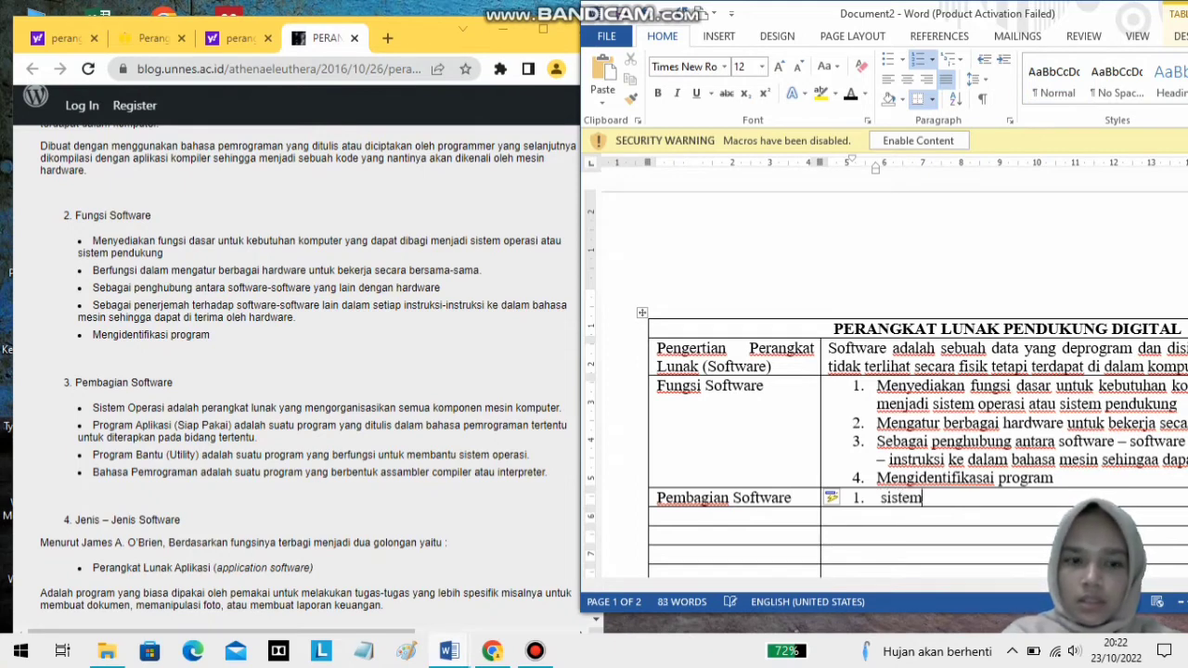
pyautogui.write(' operasi')
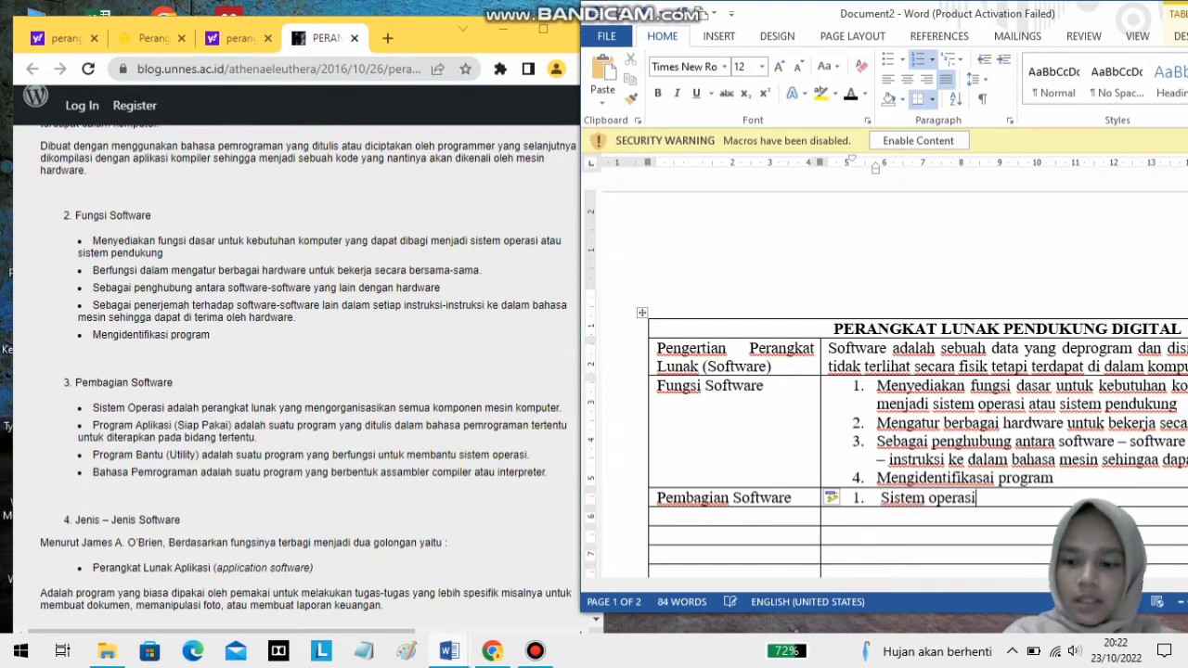
# Add "Program aplikasi", "Program Bantu" and "Bahasa Pemrograman" as items two to four of the "Pembagian Software" list.
pyautogui.press('Return')
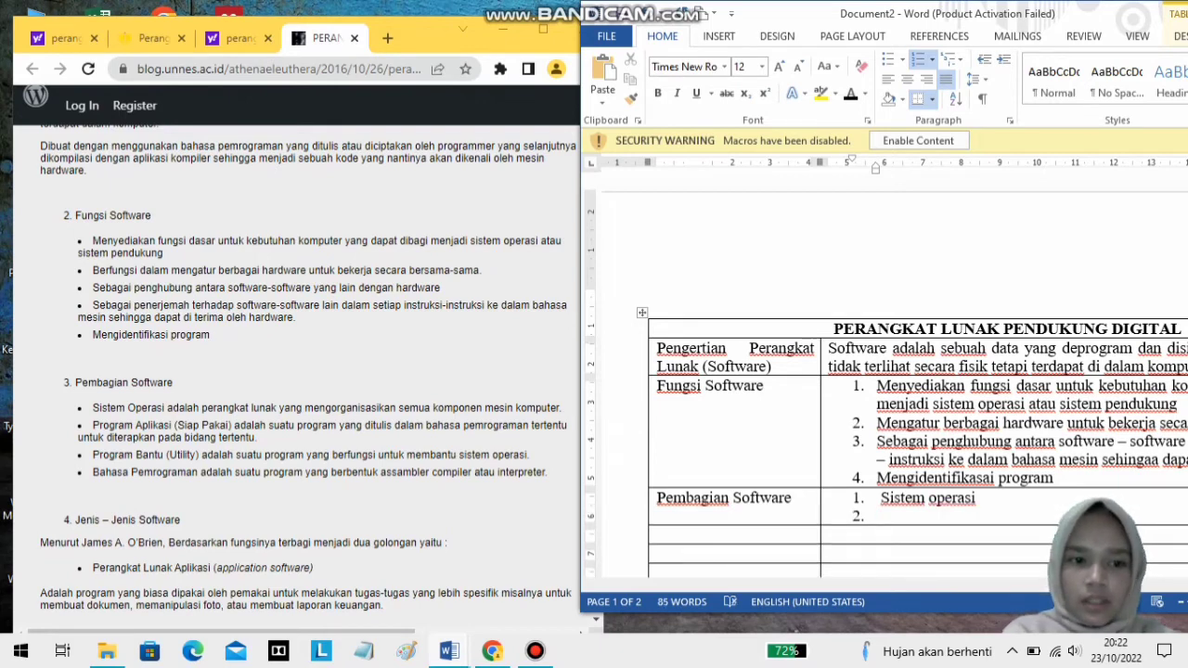
pyautogui.write('program ap')
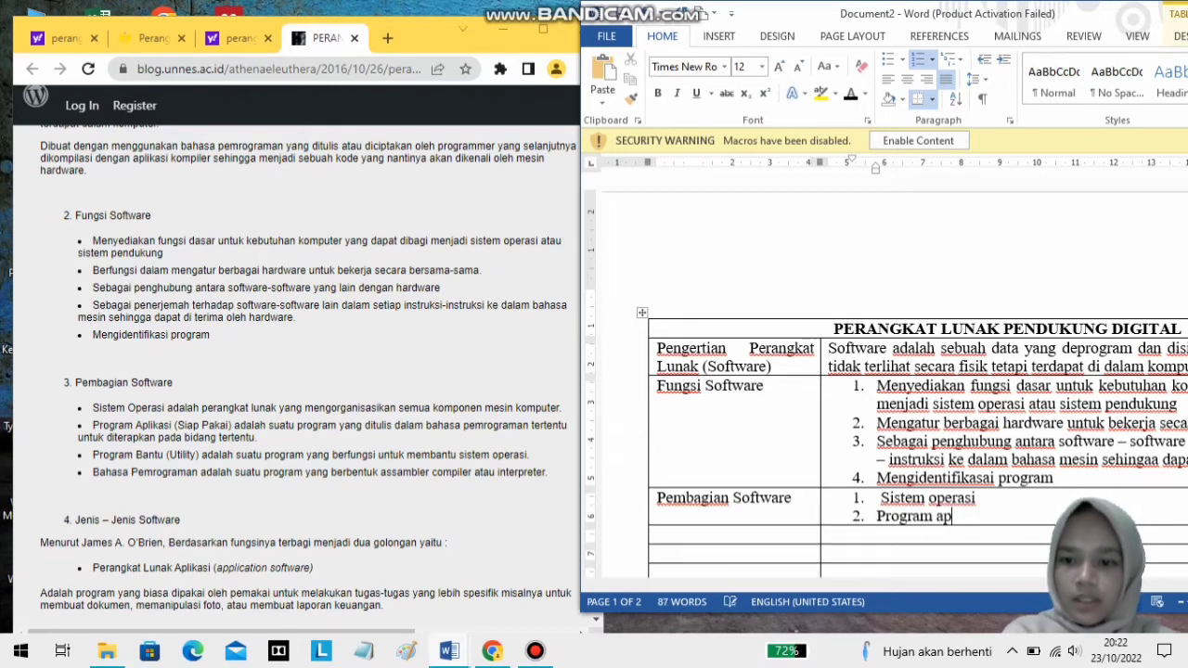
pyautogui.write('likas')
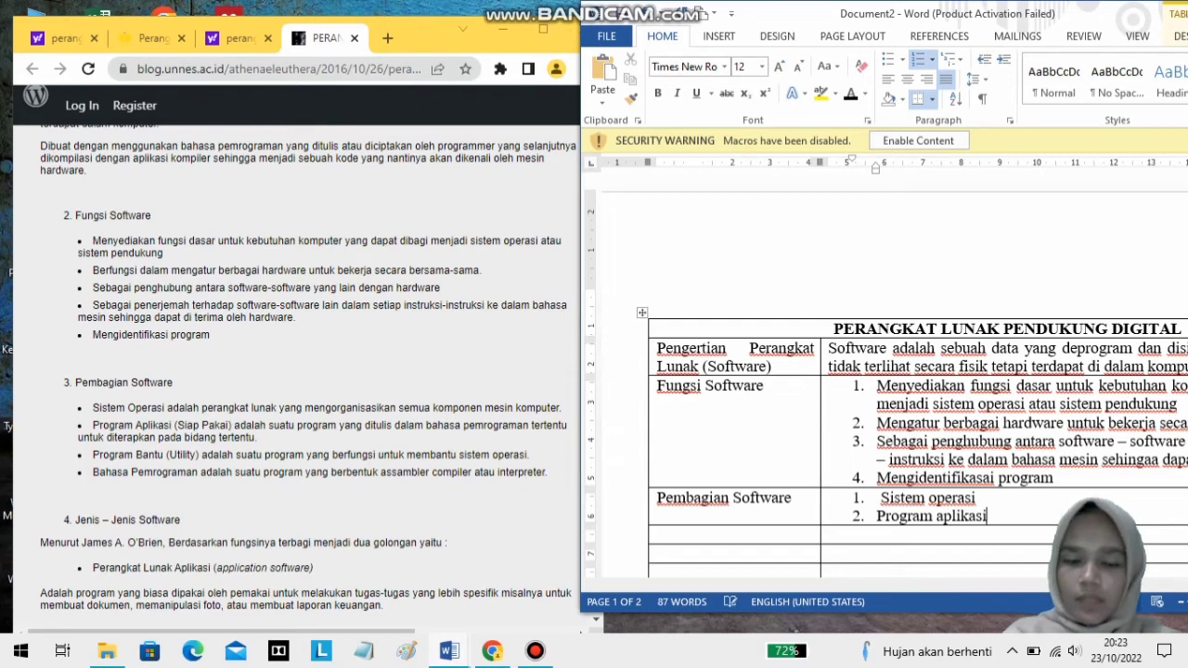
pyautogui.write('i')
pyautogui.press('Return')
pyautogui.write('Pro')
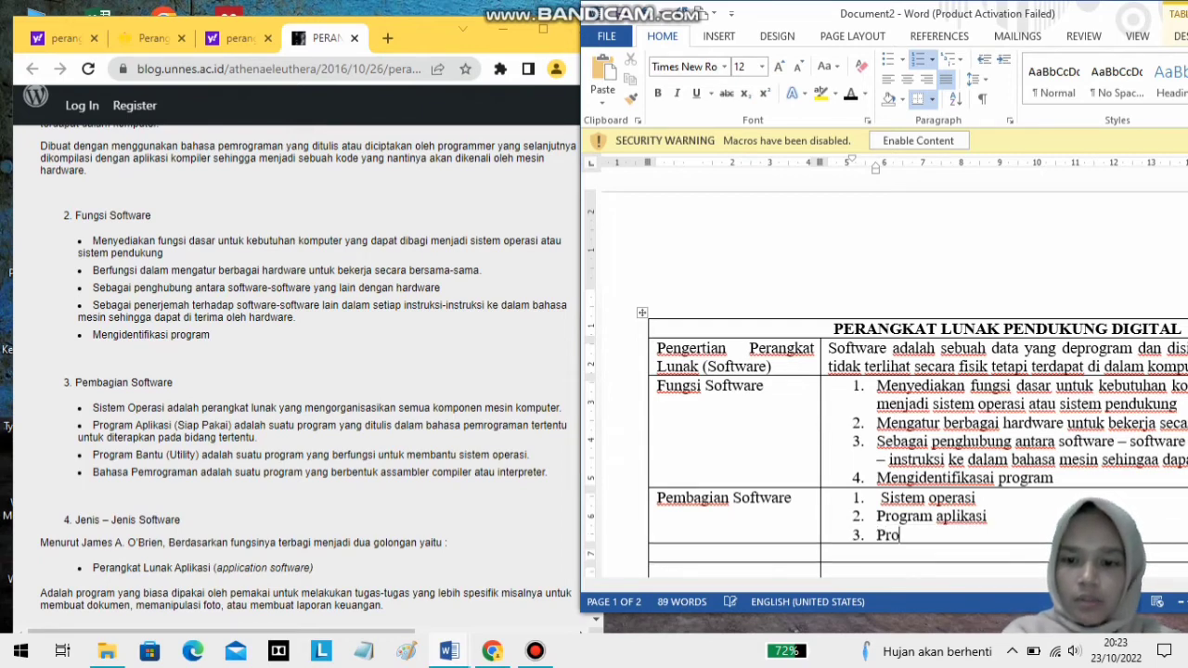
pyautogui.write('gram B')
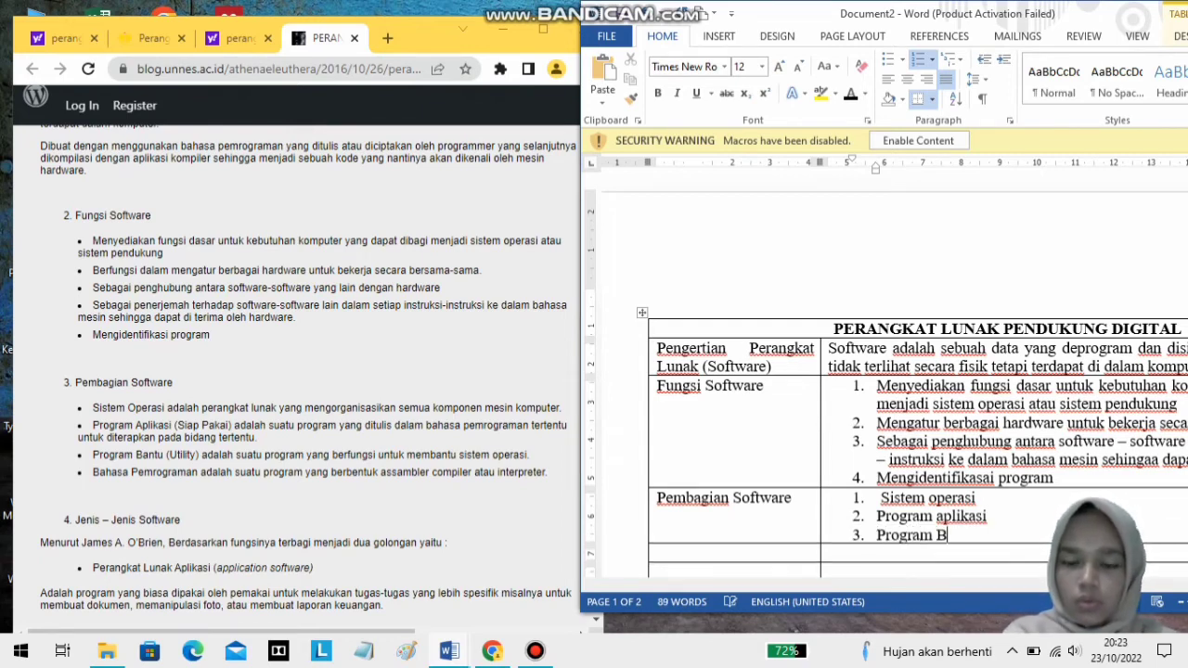
pyautogui.write('antu')
pyautogui.press('Return')
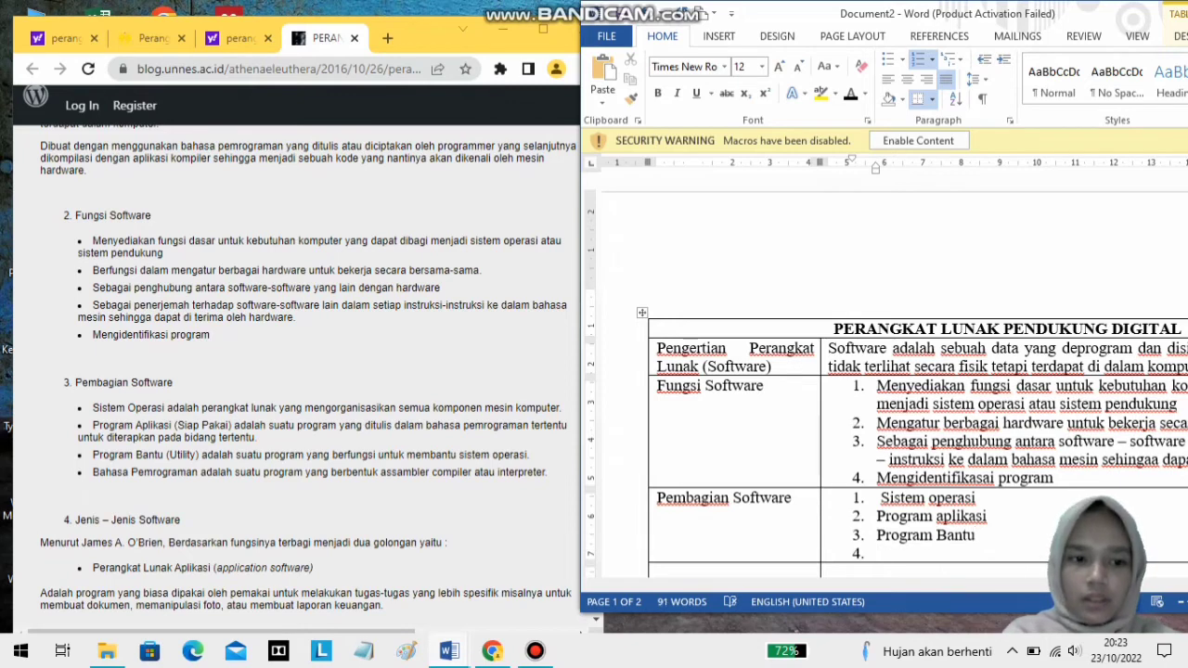
pyautogui.write('Bahasa ')
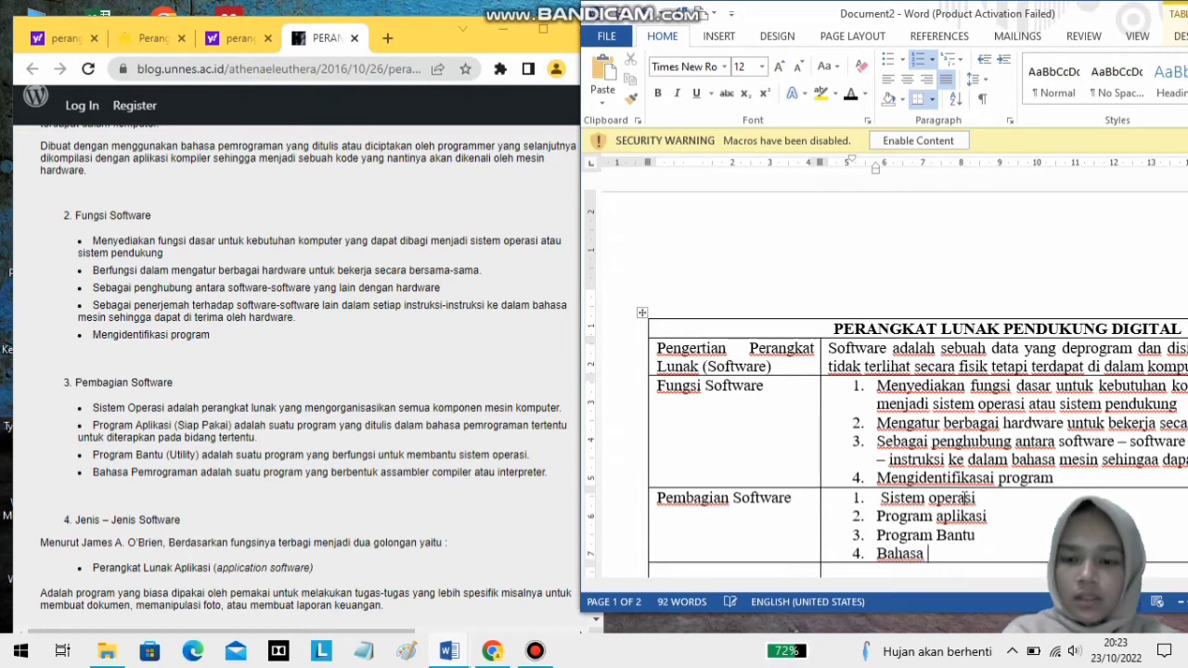
pyautogui.write('Pemrograman')
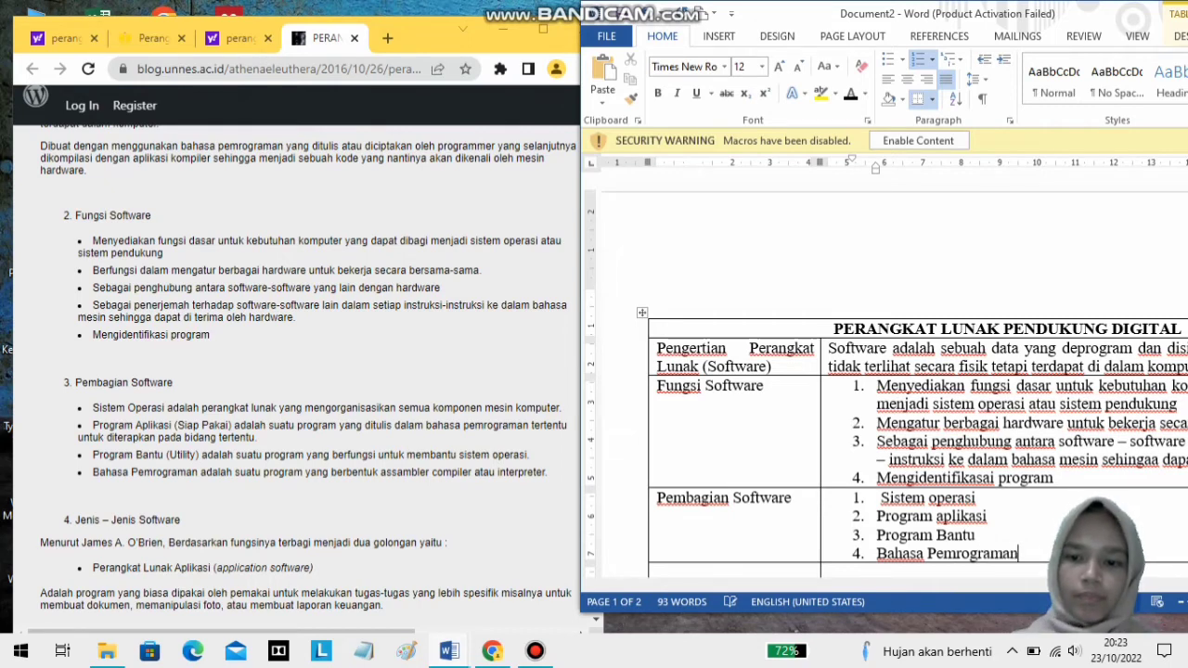
# Label the first-column cell of the row below "Pembagian Software" as "Jenis – Jenis Software".
pyautogui.press('Tab')
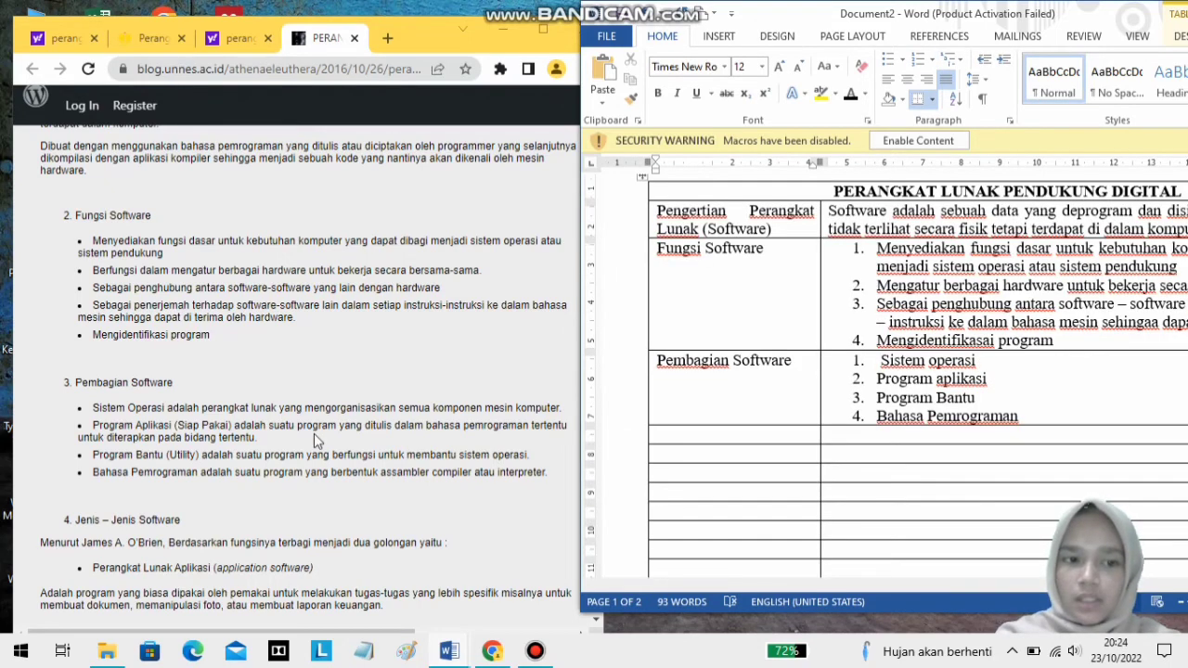
pyautogui.write('Jenis ')
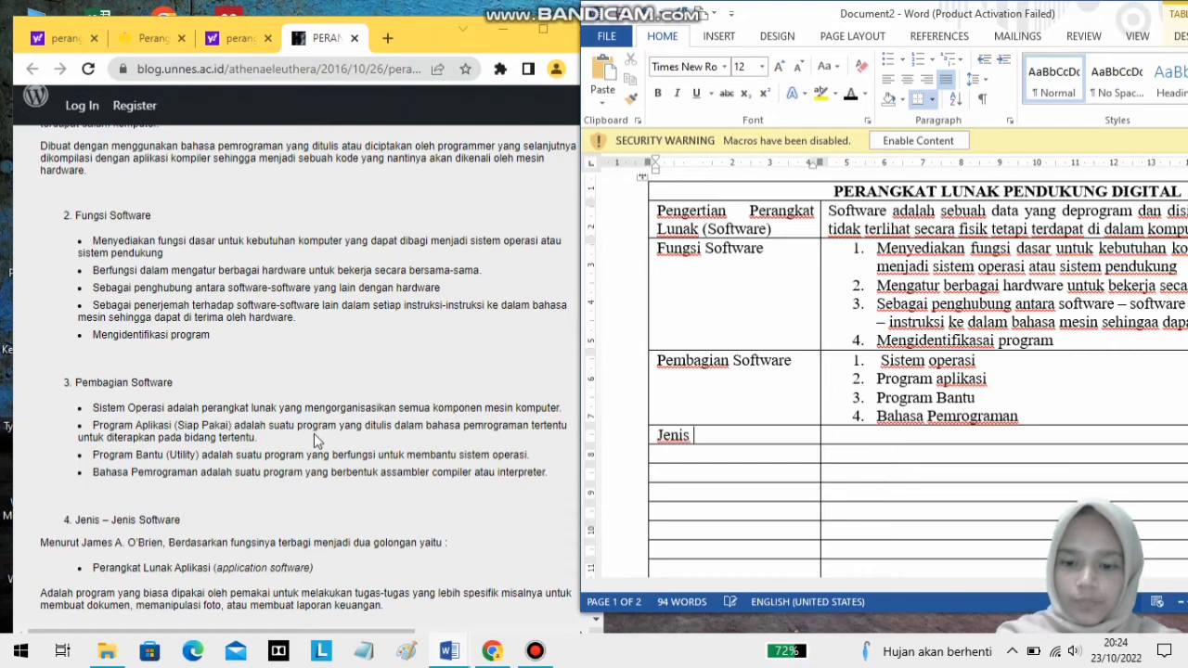
pyautogui.write('- Ke')
pyautogui.press('BackSpace')
pyautogui.press('BackSpace')
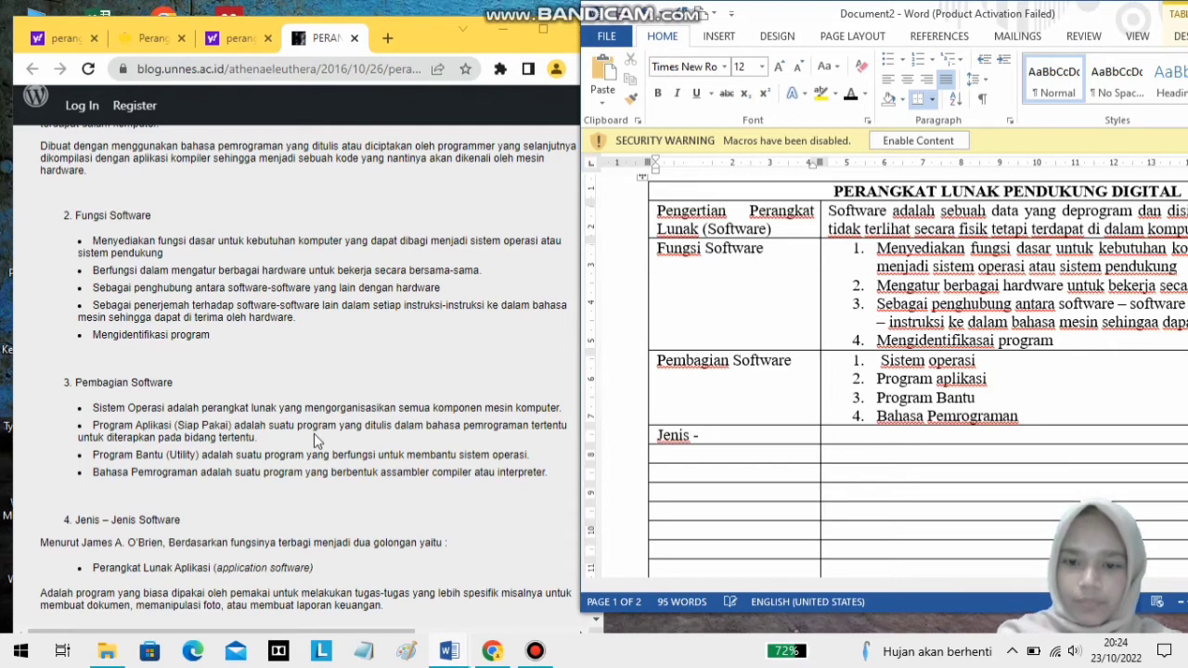
pyautogui.write('Jenis S')
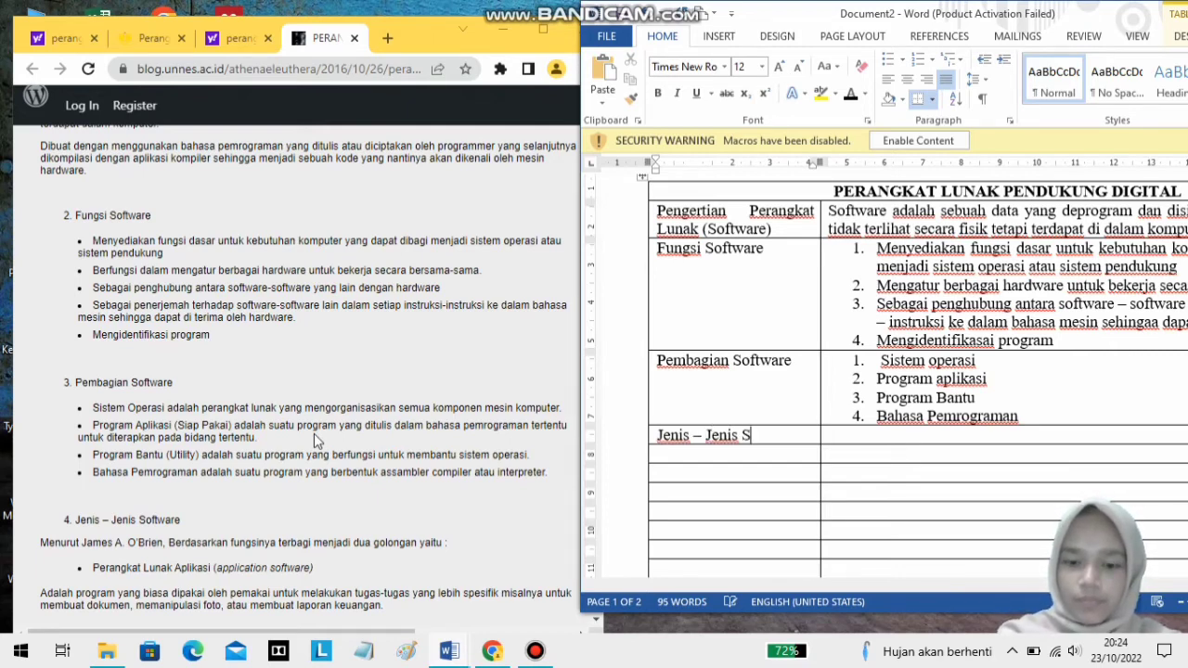
pyautogui.write('oftware')
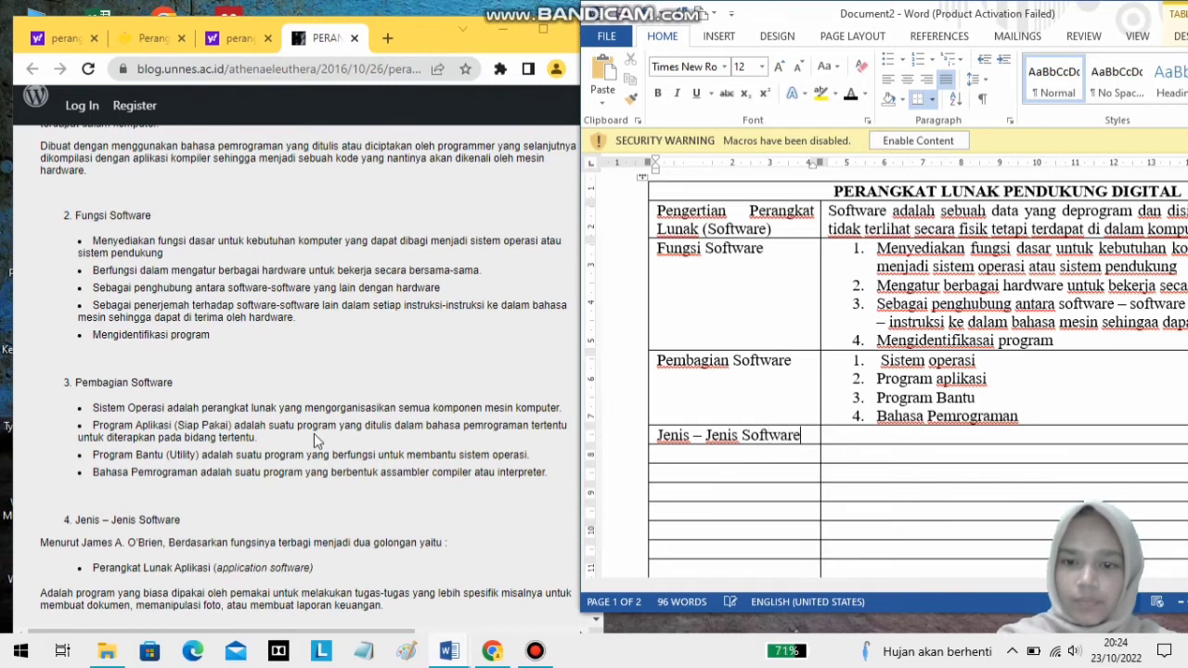
# Beside "Jenis – Jenis Software", start a lettered list with "Berdasarkan fungsinya :", following section 4 of the article.
pyautogui.press('Tab')
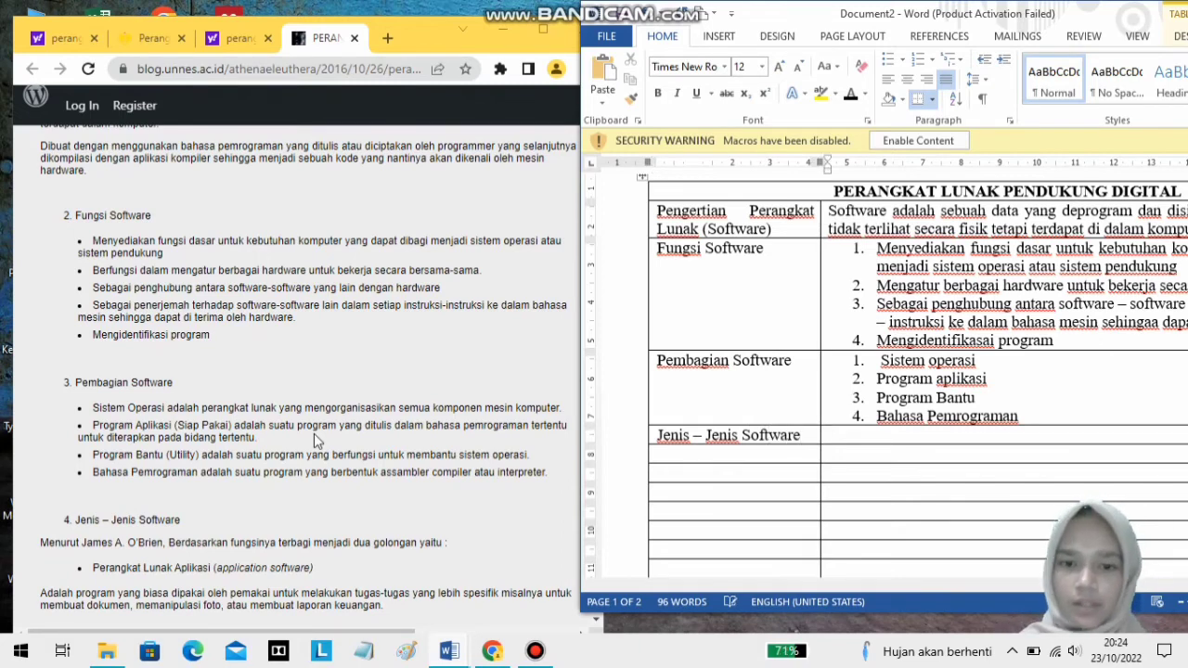
pyautogui.click(390, 376)
pyautogui.scroll(-4, 390, 376)
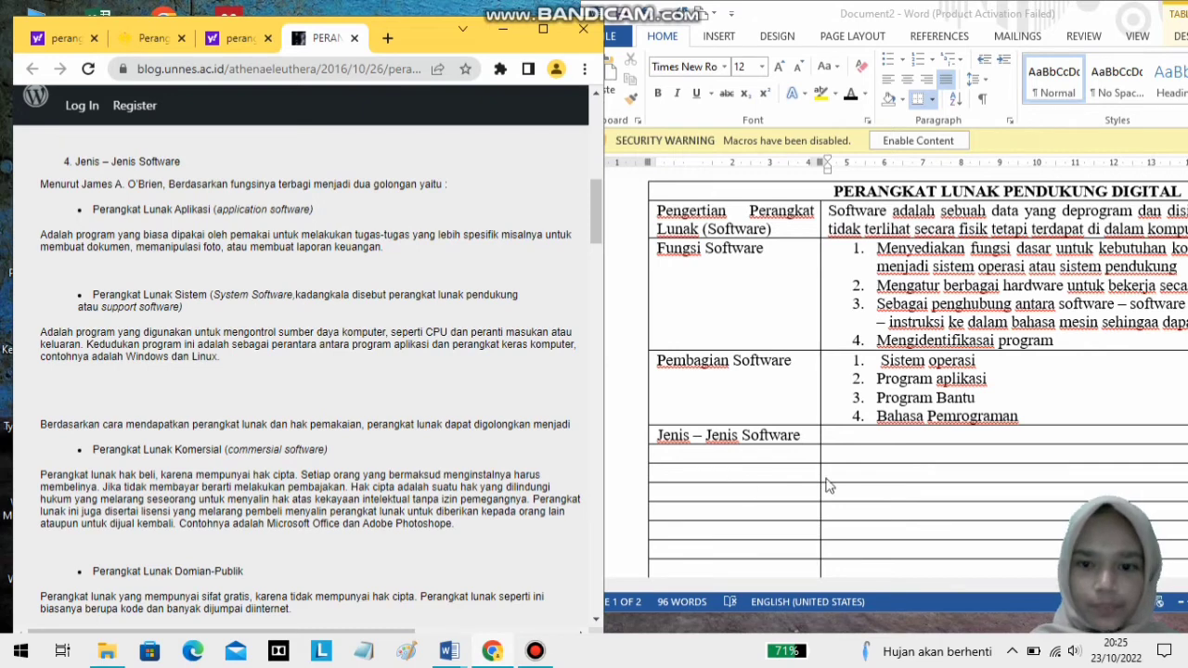
pyautogui.click(848, 445)
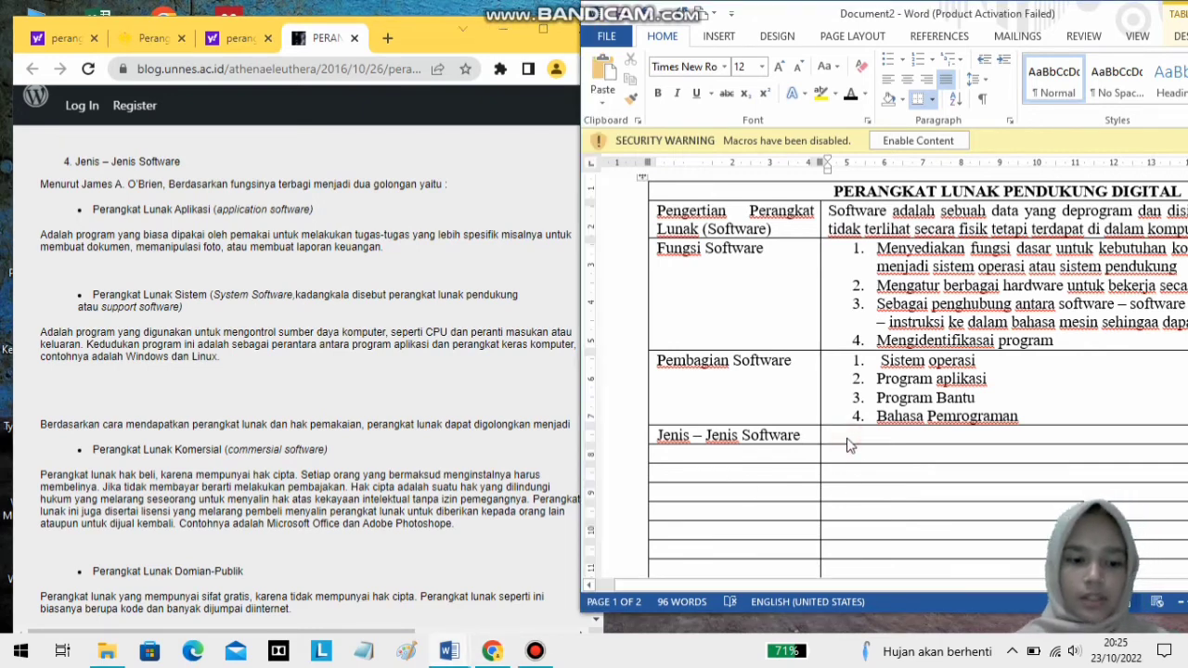
pyautogui.write('a. ber')
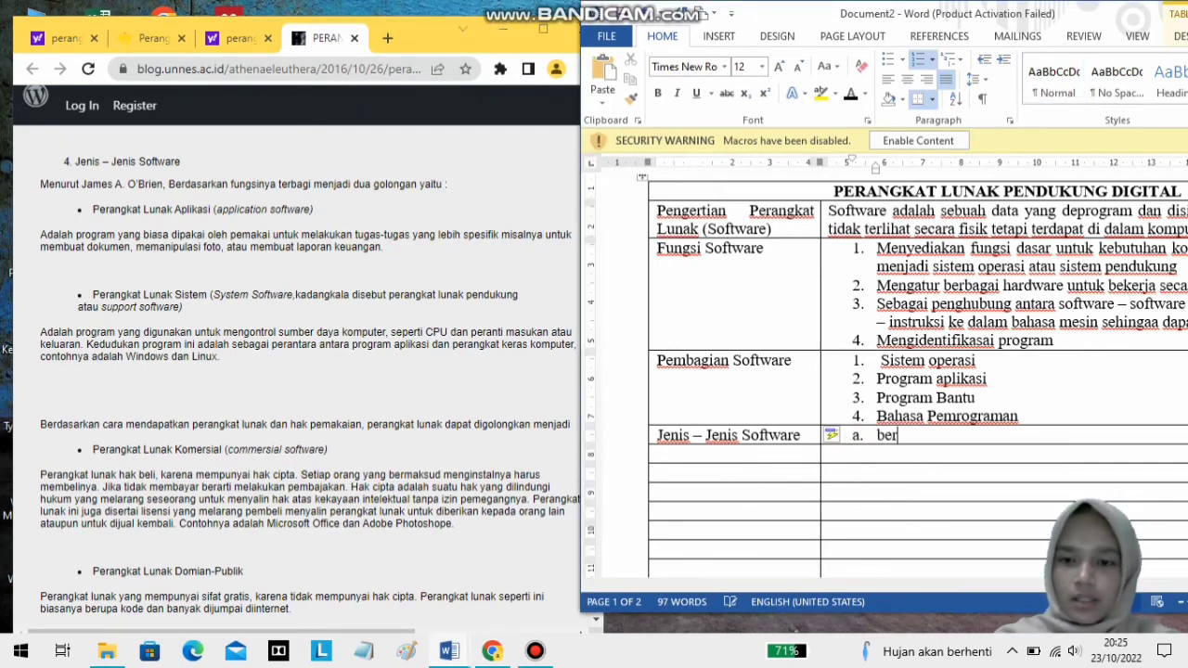
pyautogui.write('das')
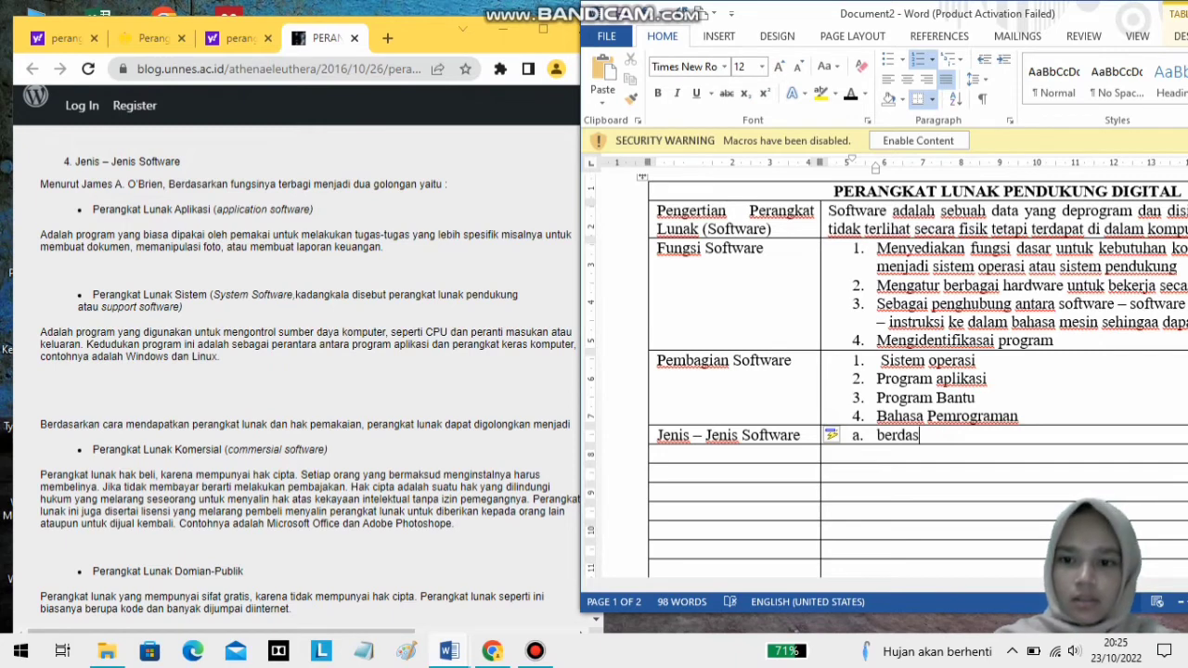
pyautogui.write('arkan fu')
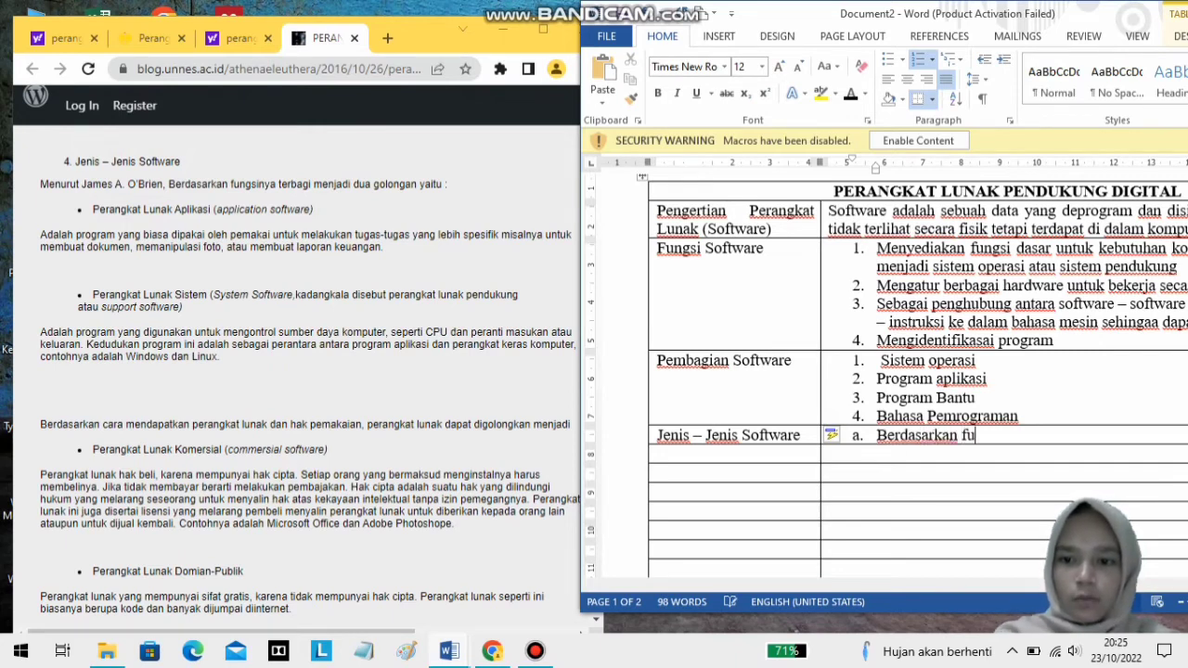
pyautogui.write('ngsinya :')
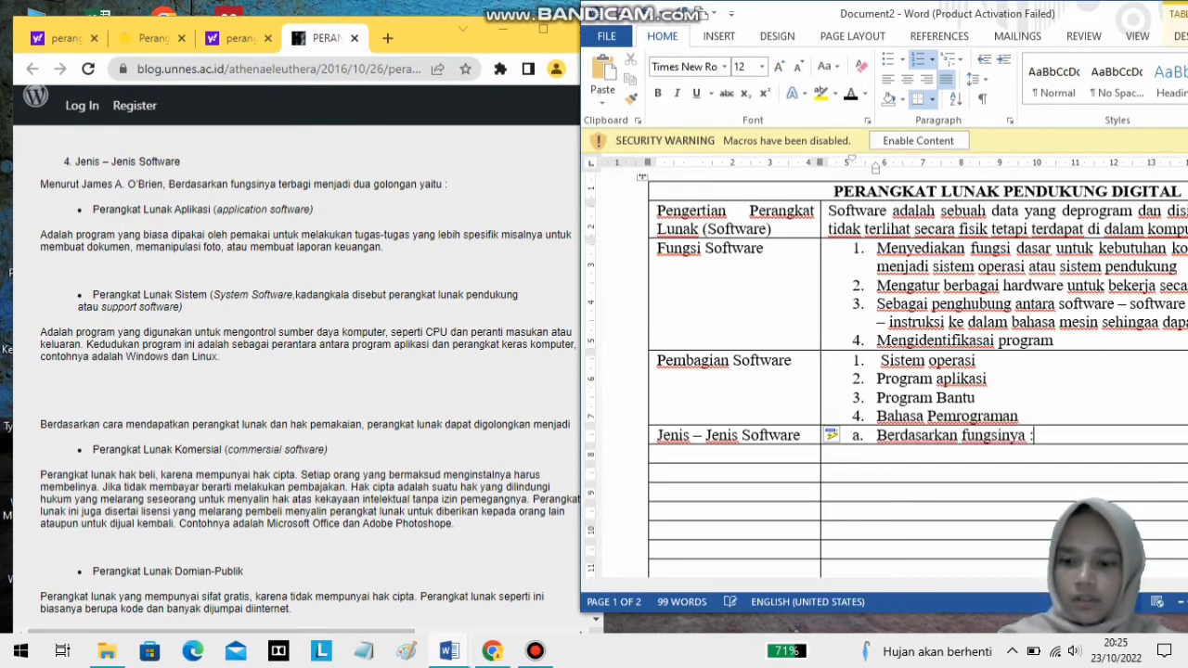
# Under "Berdasarkan fungsinya :", start an indented numbered list with "Perangkat Lunak Aplikasi (Application Software)".
pyautogui.press('Return')
pyautogui.press('BackSpace')
pyautogui.write('1. ')
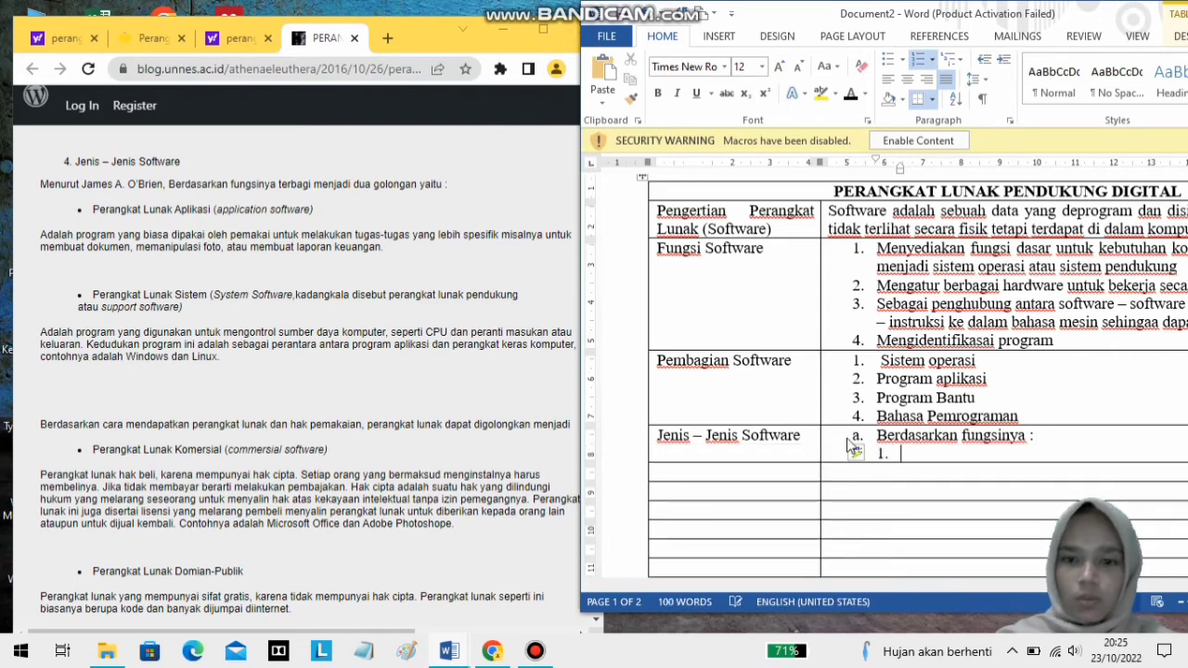
pyautogui.write('Perangka')
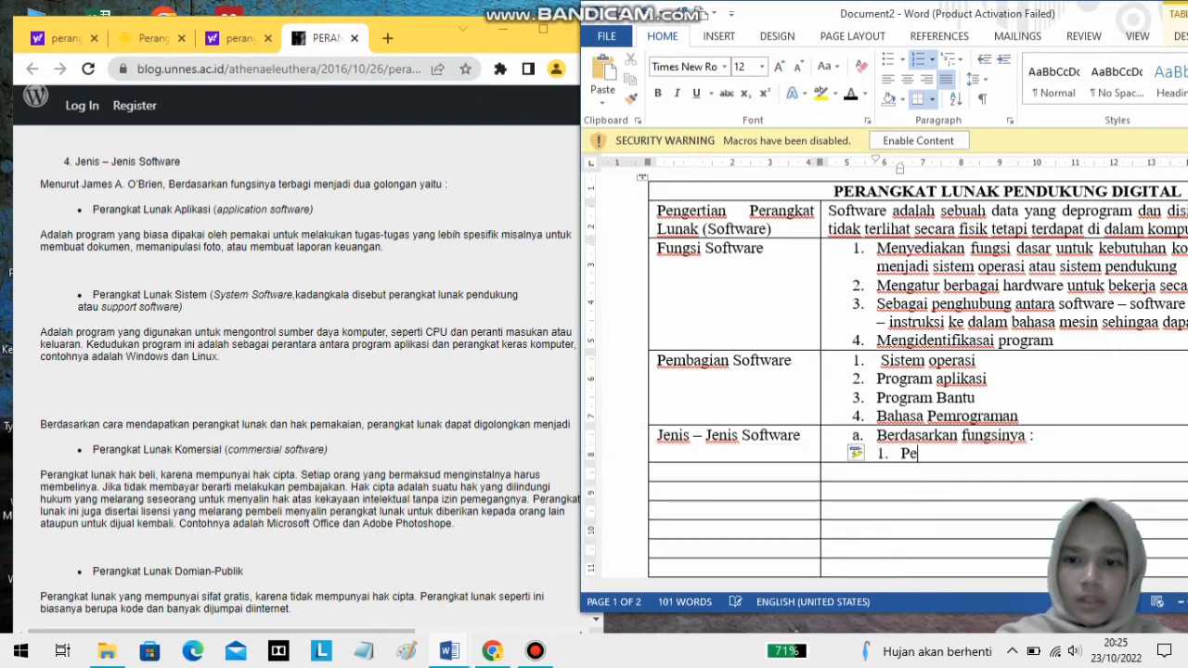
pyautogui.write('t ')
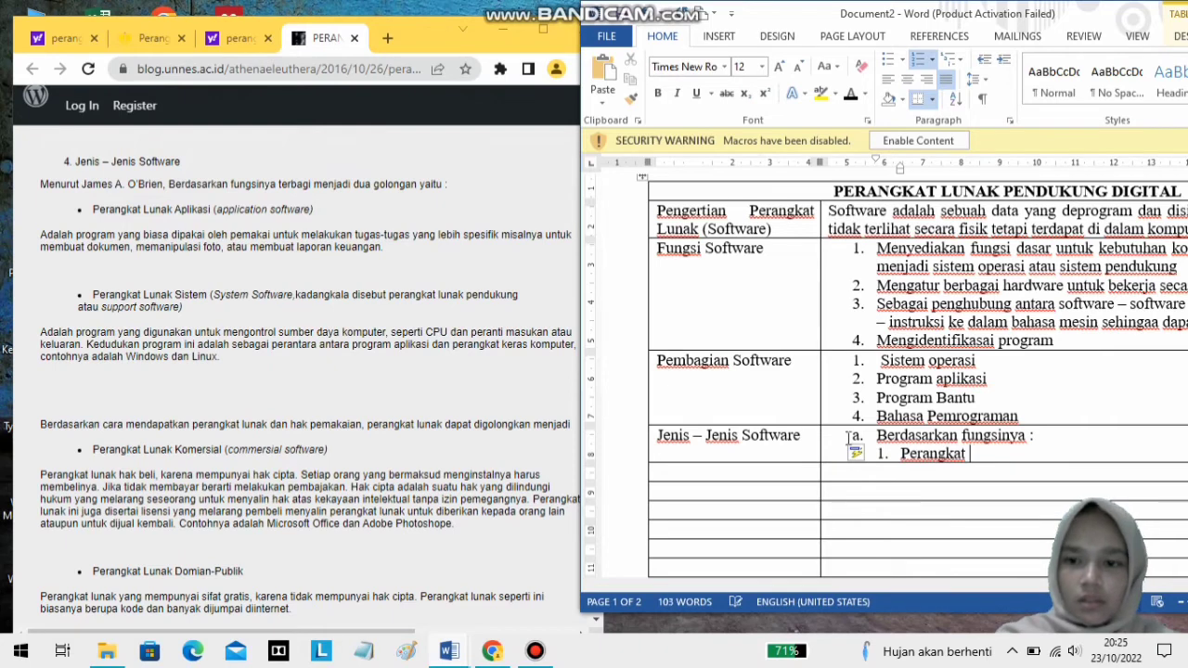
pyautogui.write('K')
pyautogui.press('BackSpace')
pyautogui.write('LUnak')
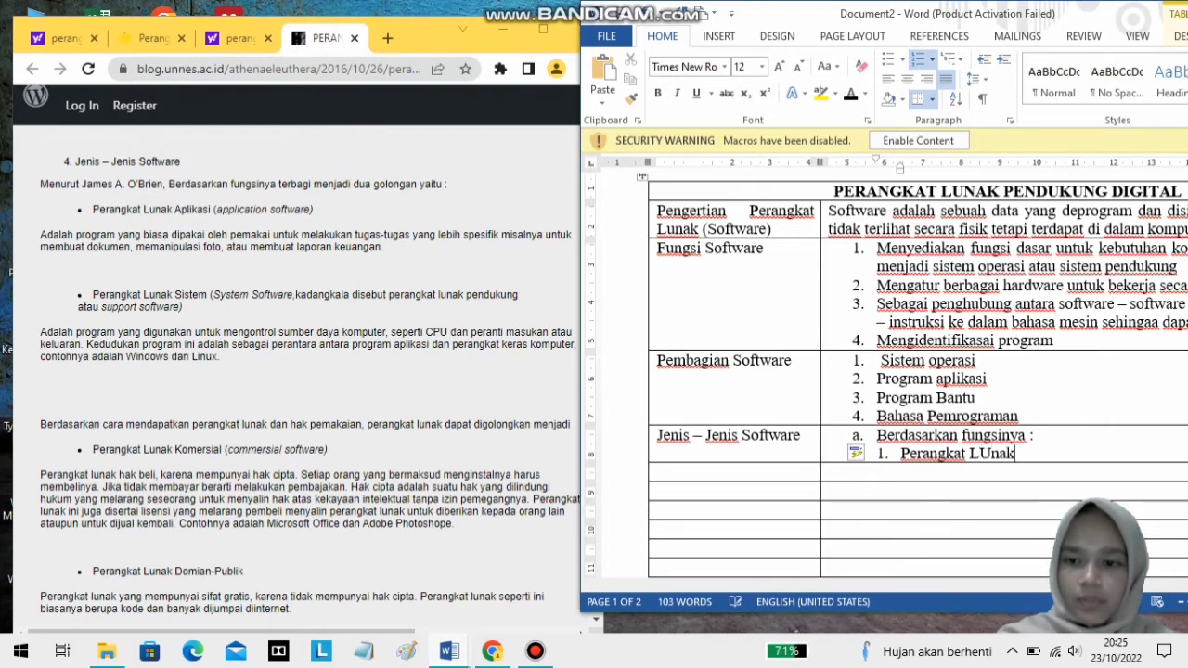
pyautogui.press('BackSpace')
pyautogui.press('BackSpace')
pyautogui.press('BackSpace')
pyautogui.press('BackSpace')
pyautogui.write('unak Aplikasi (Appl')
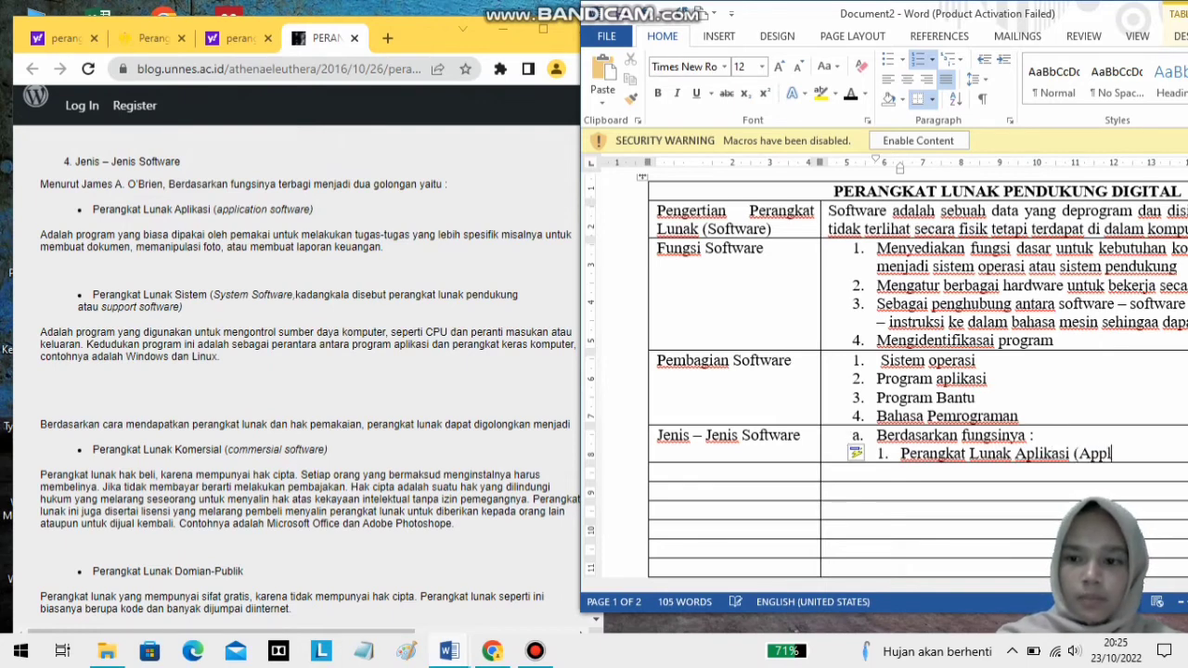
pyautogui.write('ication')
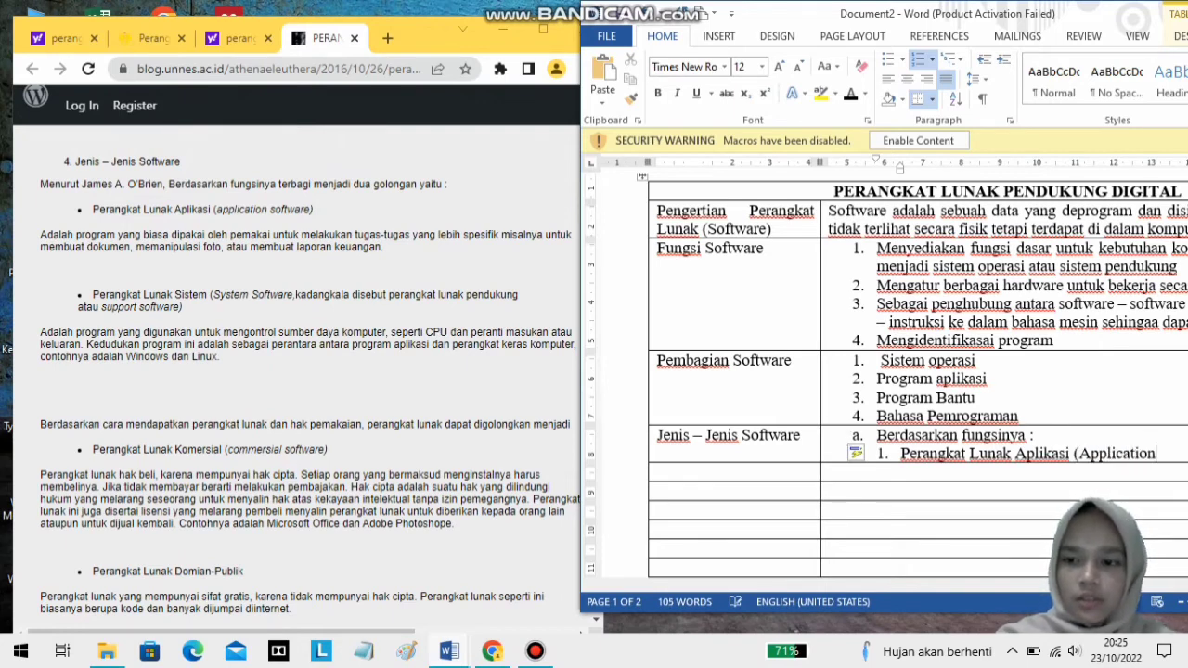
pyautogui.write(' Soft')
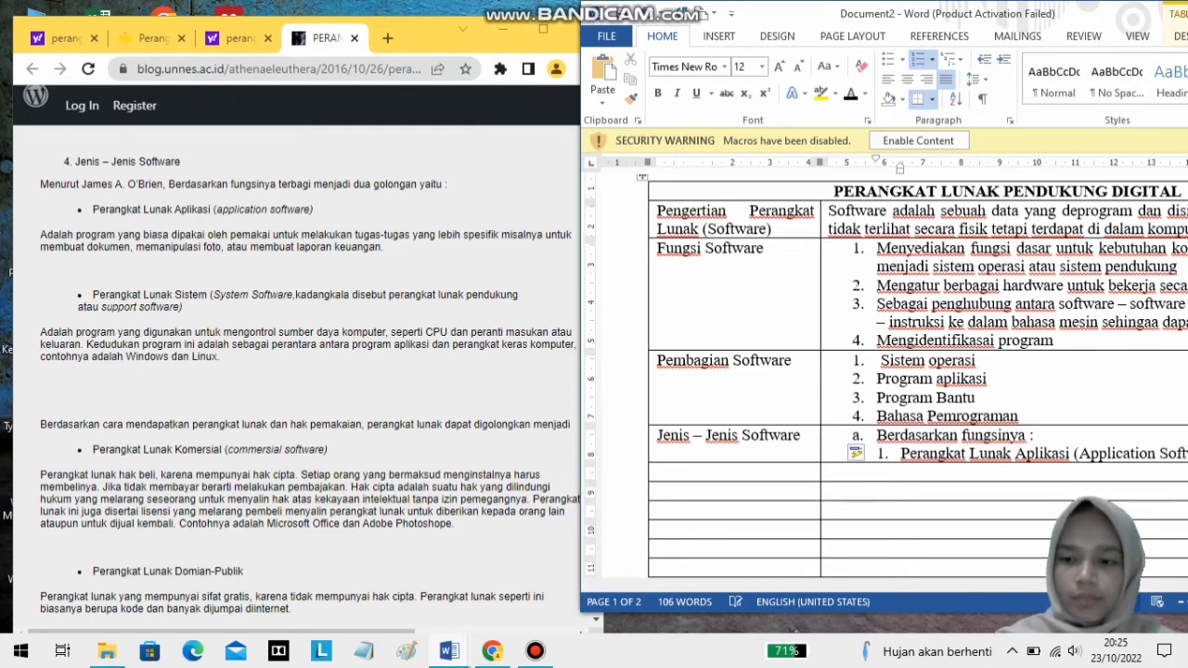
# Add "Perangkat Lunak Sistem (System Software)" as the second numbered item under "Berdasarkan fungsinya :".
pyautogui.press('Return')
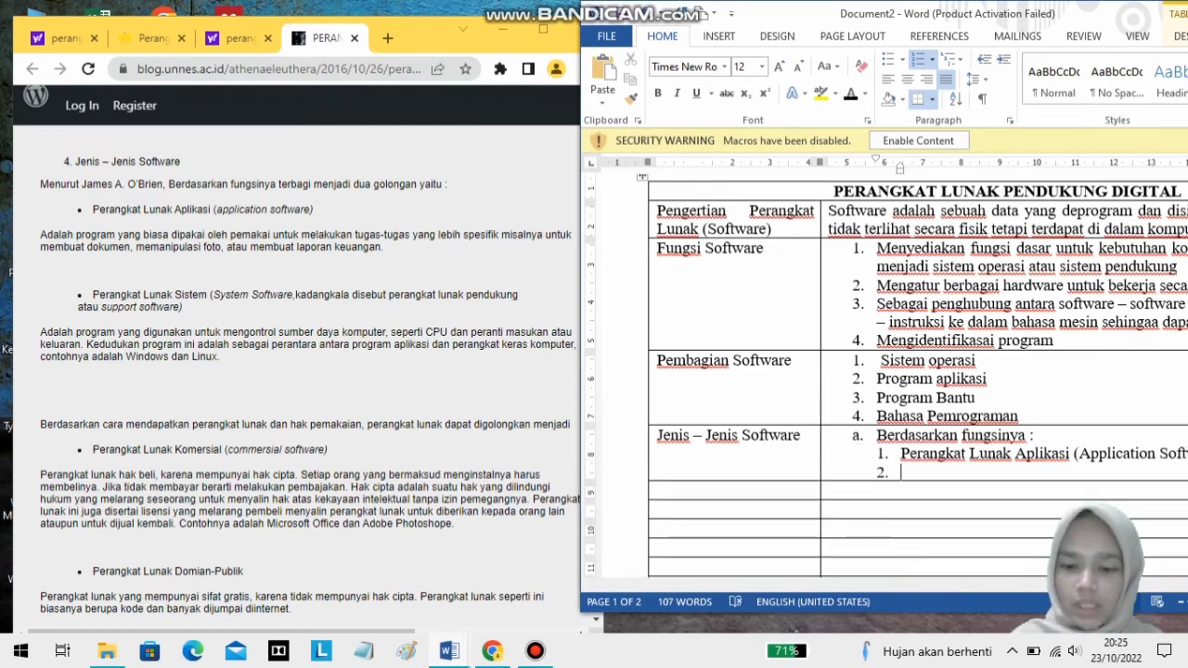
pyautogui.write('Pe')
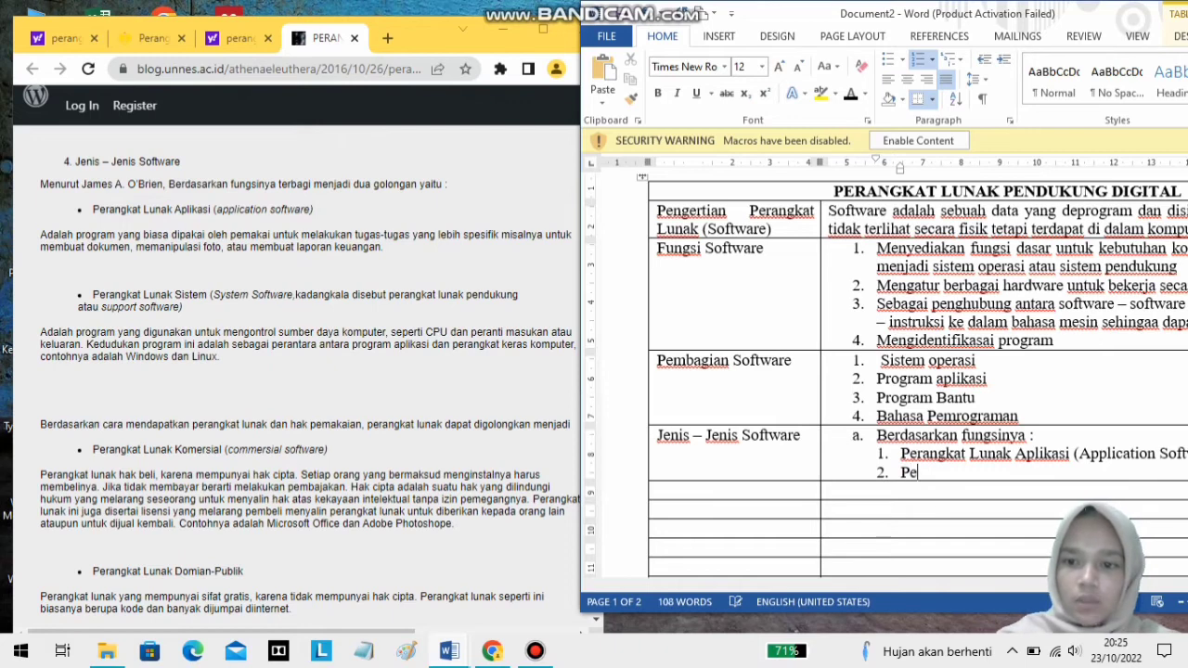
pyautogui.write('rangkat Lunak')
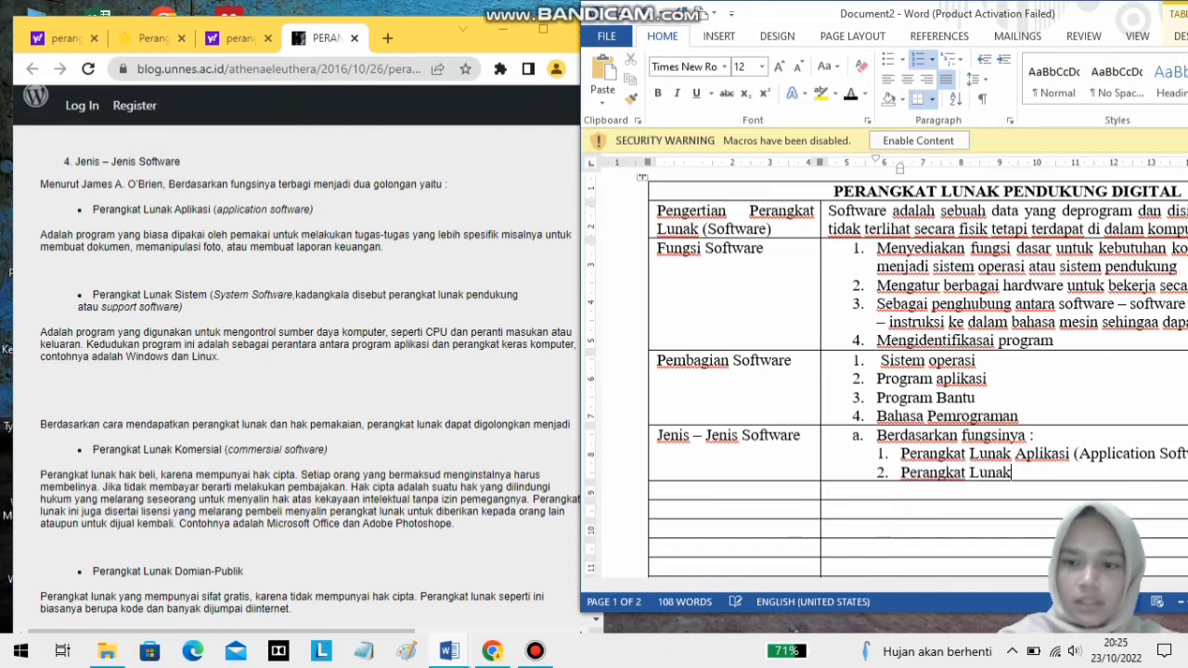
pyautogui.write(' Sistem (System Software)')
# Add lettered item b, "Berdasarkan cara mendapatkan perangkat lunak dan hak pemakaian", to the "Jenis – Jenis Software" list.
pyautogui.hotkey('shift', 'Return')
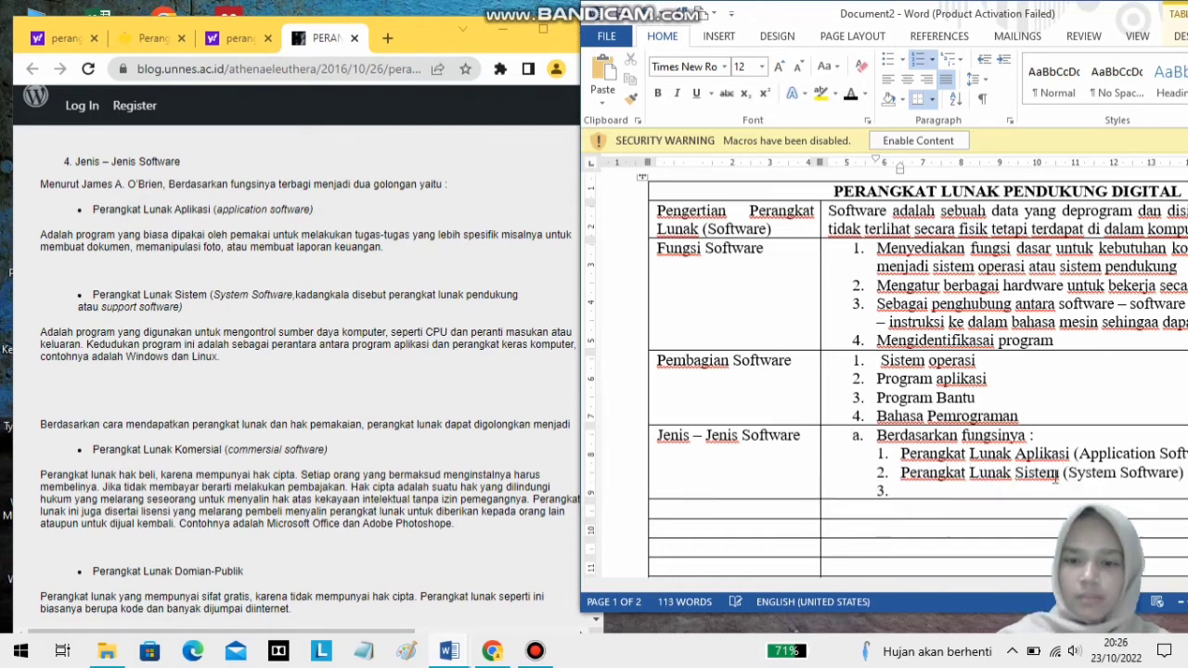
pyautogui.write('b. ')
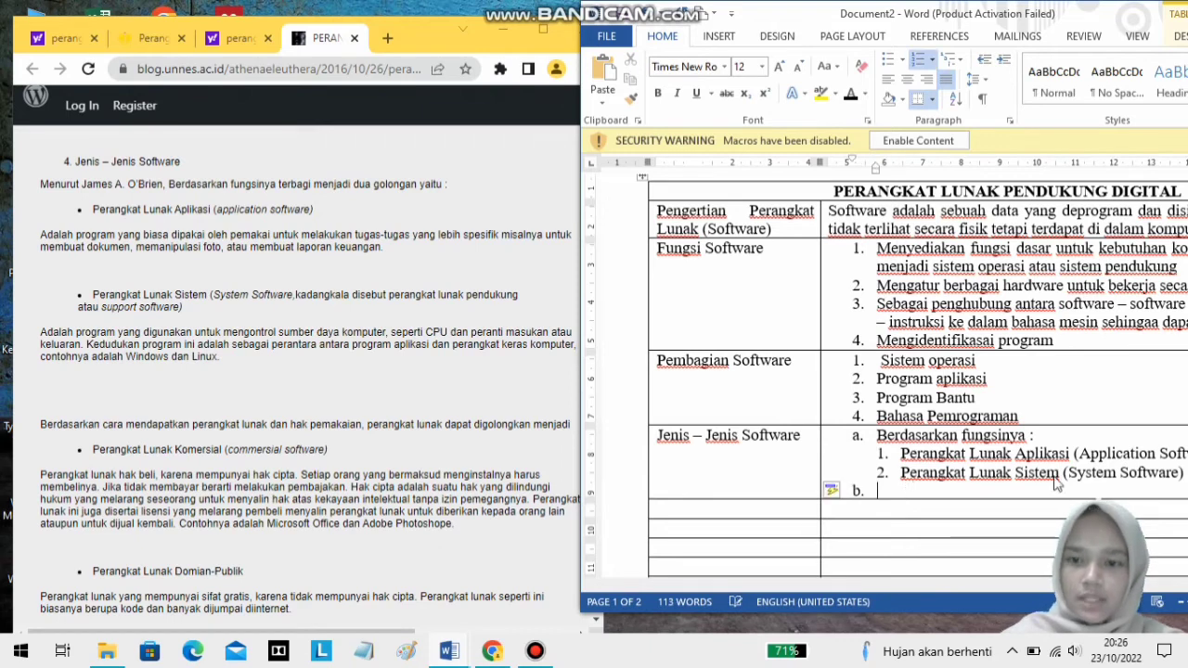
pyautogui.write('Berd')
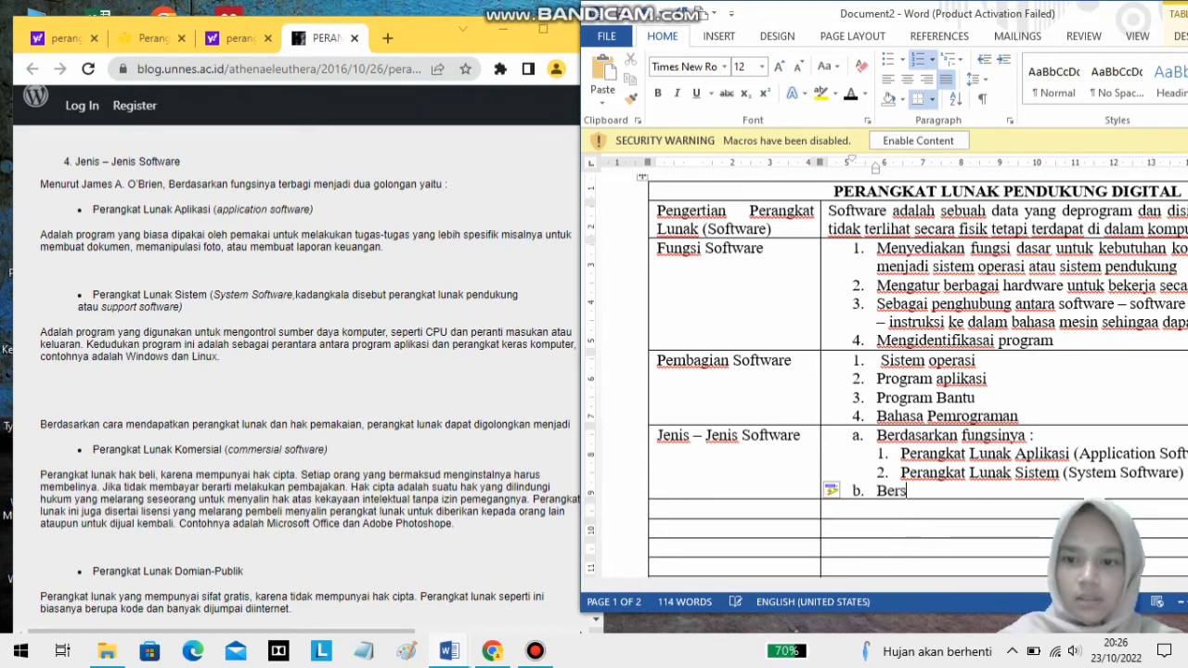
pyautogui.write('asarekan')
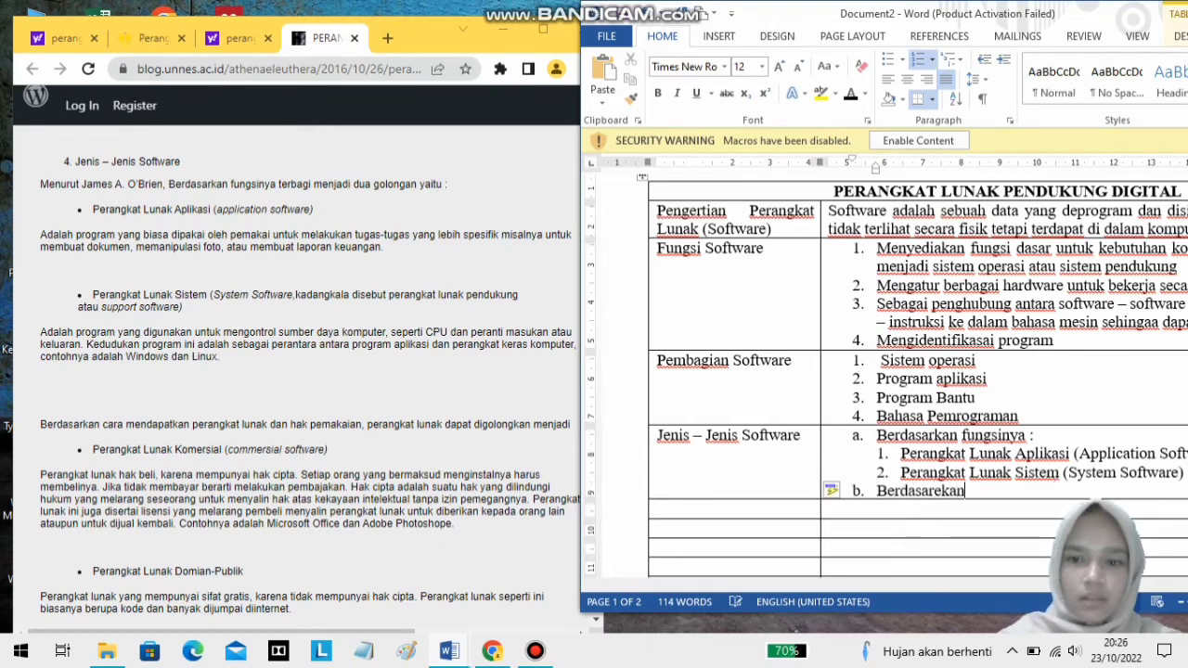
pyautogui.press('BackSpace')
pyautogui.press('BackSpace')
pyautogui.press('BackSpace')
pyautogui.press('BackSpace')
pyautogui.write('kan ')
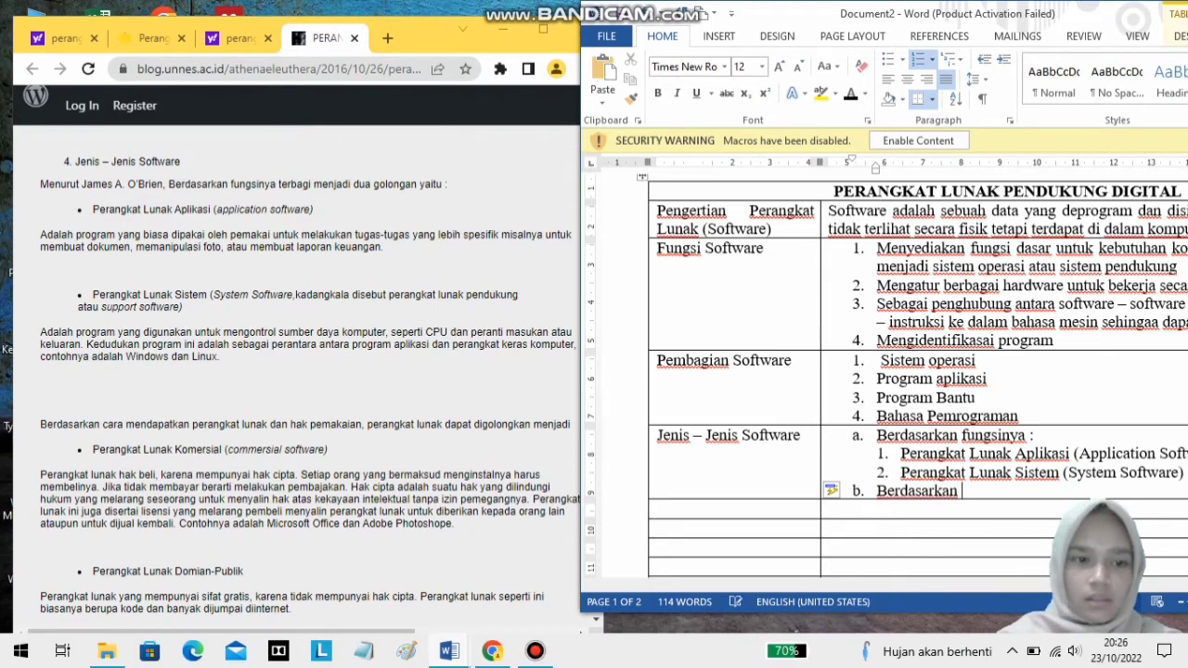
pyautogui.write('cara mendapa')
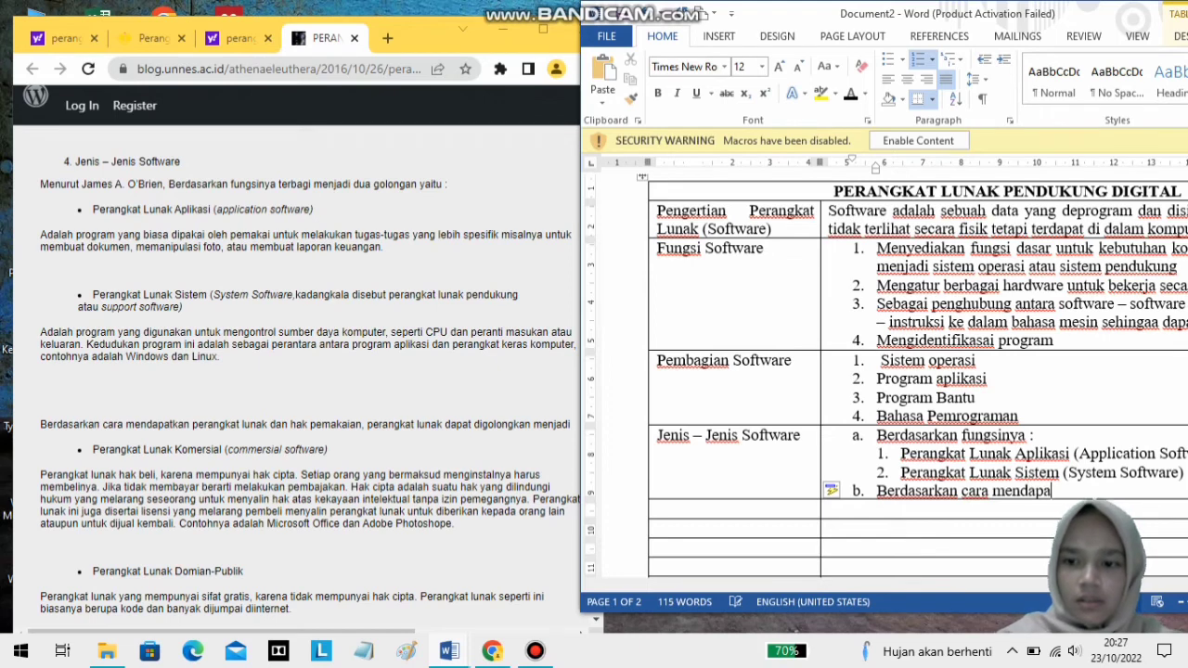
pyautogui.write('tkan perangkat lunak')
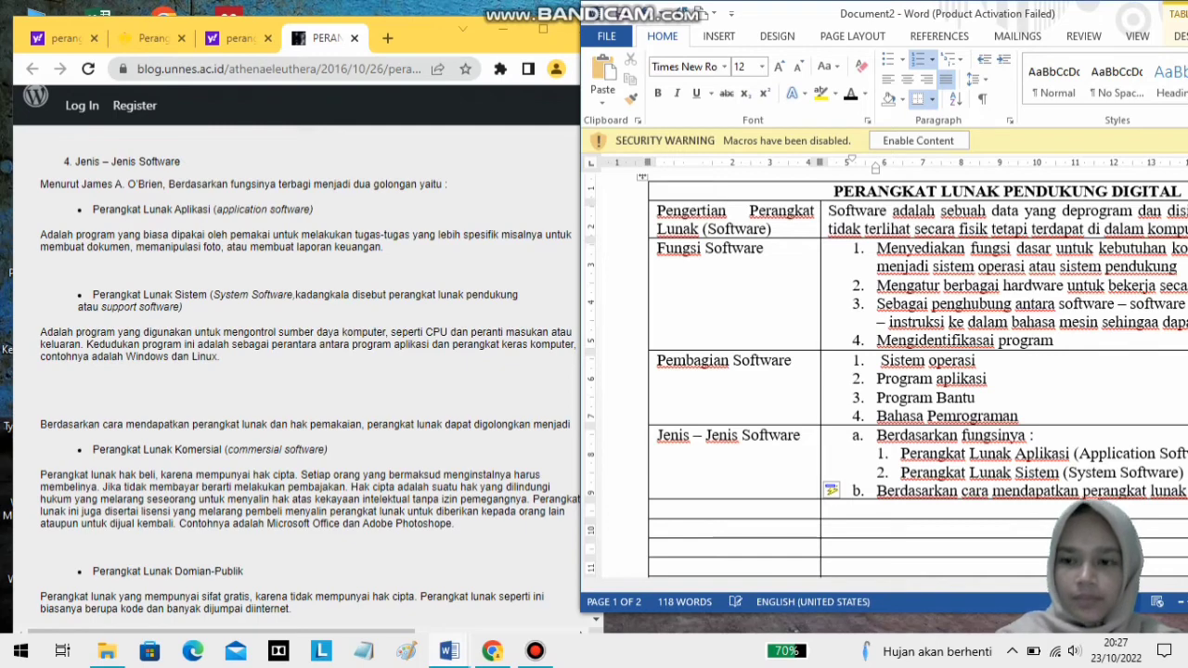
# Under item b, start an indented numbered list with "Perangkat Lunak Komersial", giving Microsoft Office and Adobe Photoshop as examples ("Contoh").
pyautogui.press('Return')
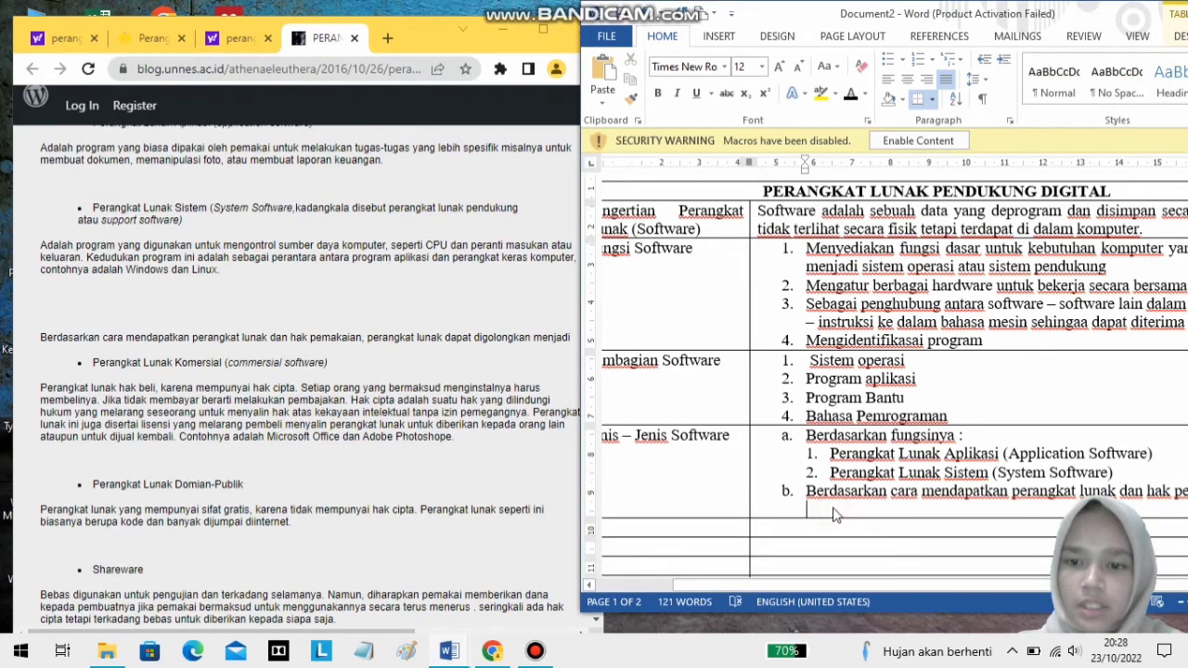
pyautogui.write('1. ')
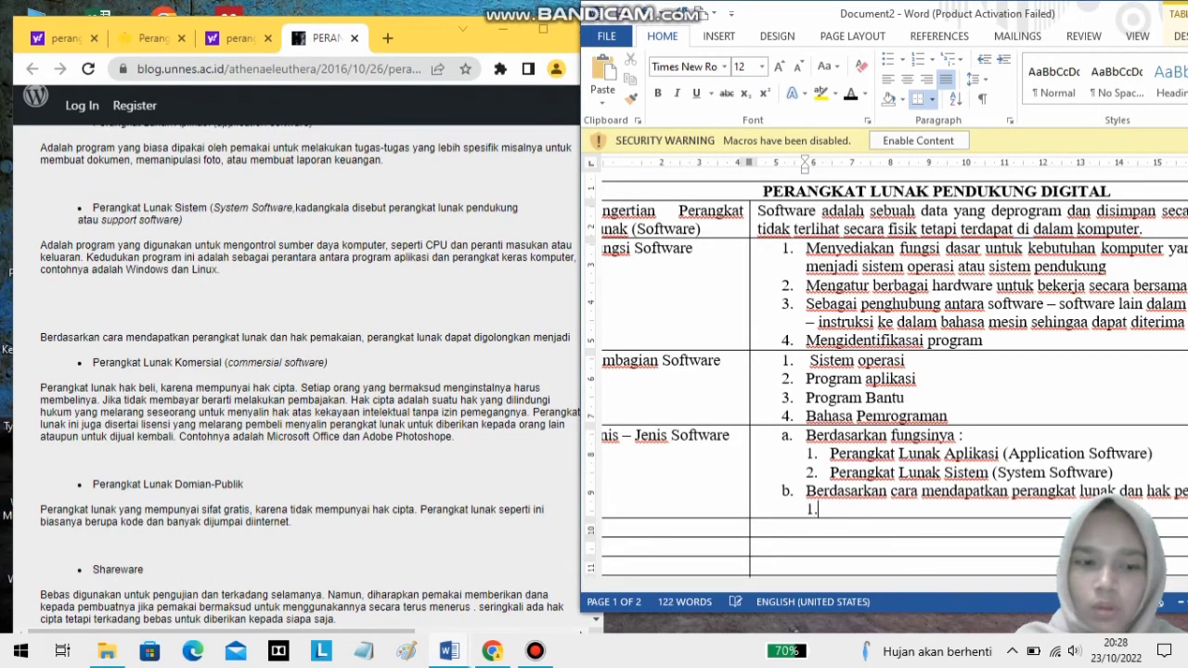
pyautogui.write('Pera')
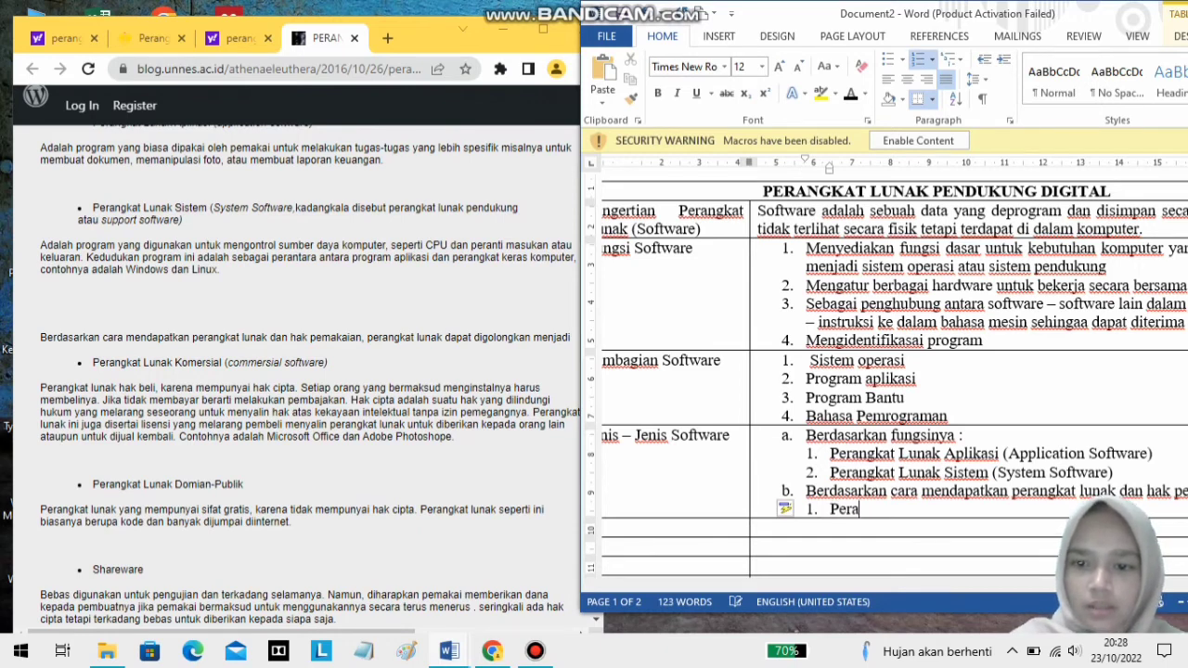
pyautogui.write('ngkat Lu')
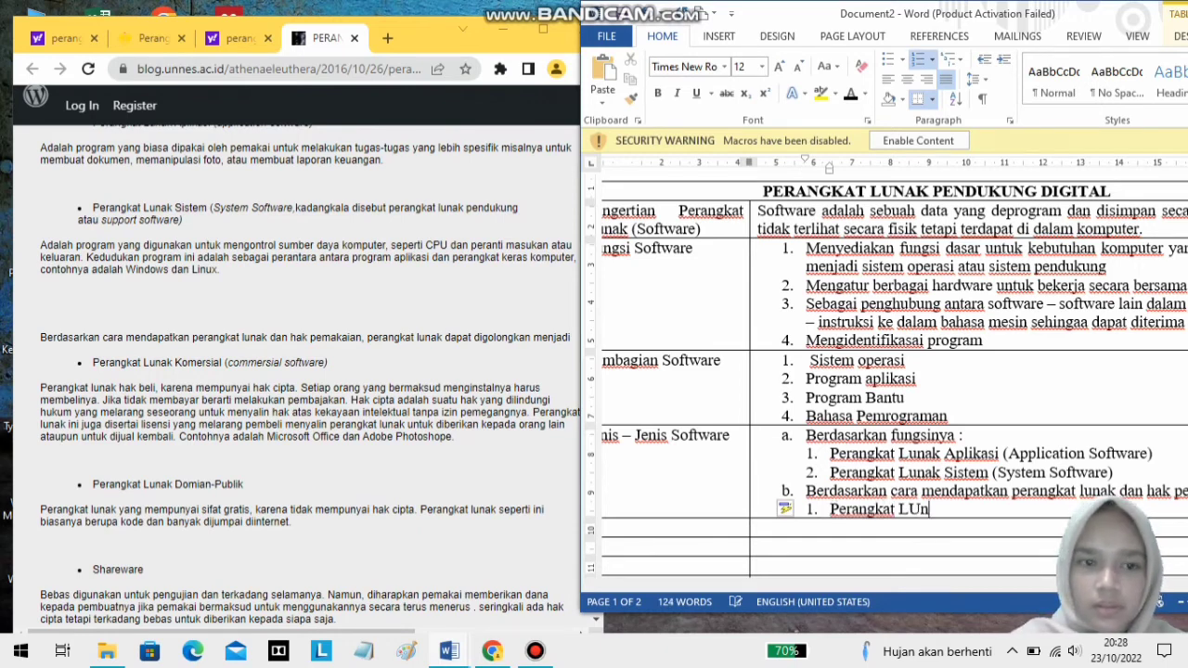
pyautogui.write('nak Komersi')
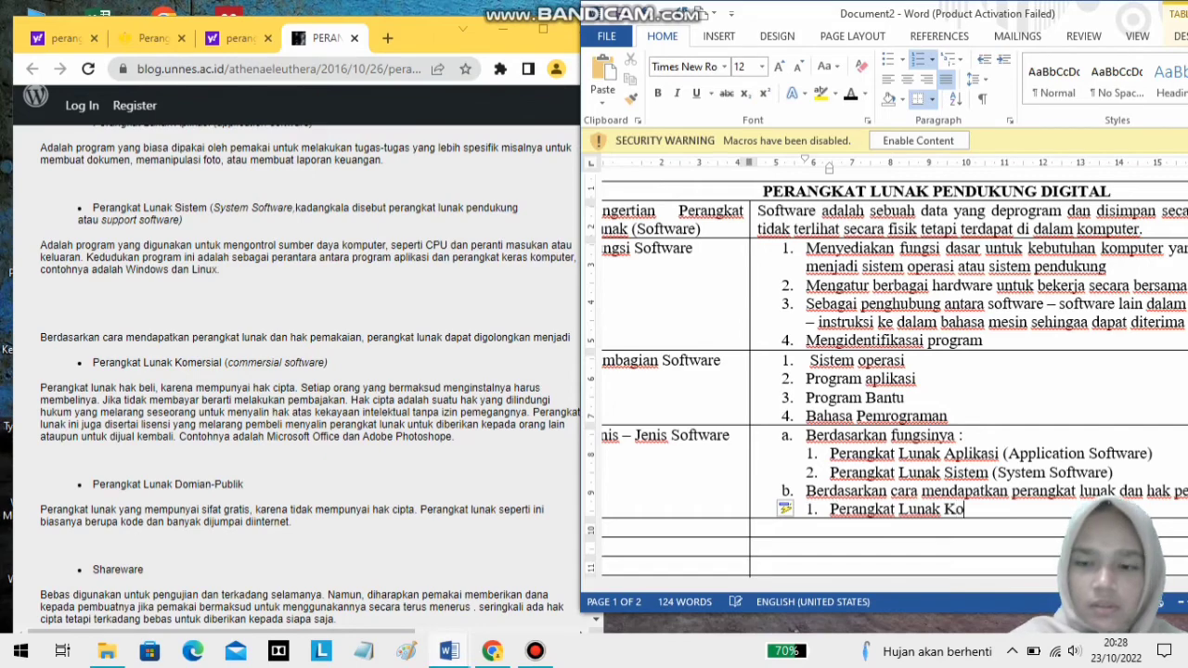
pyautogui.write('al. Contoh : Microsoft Offic')
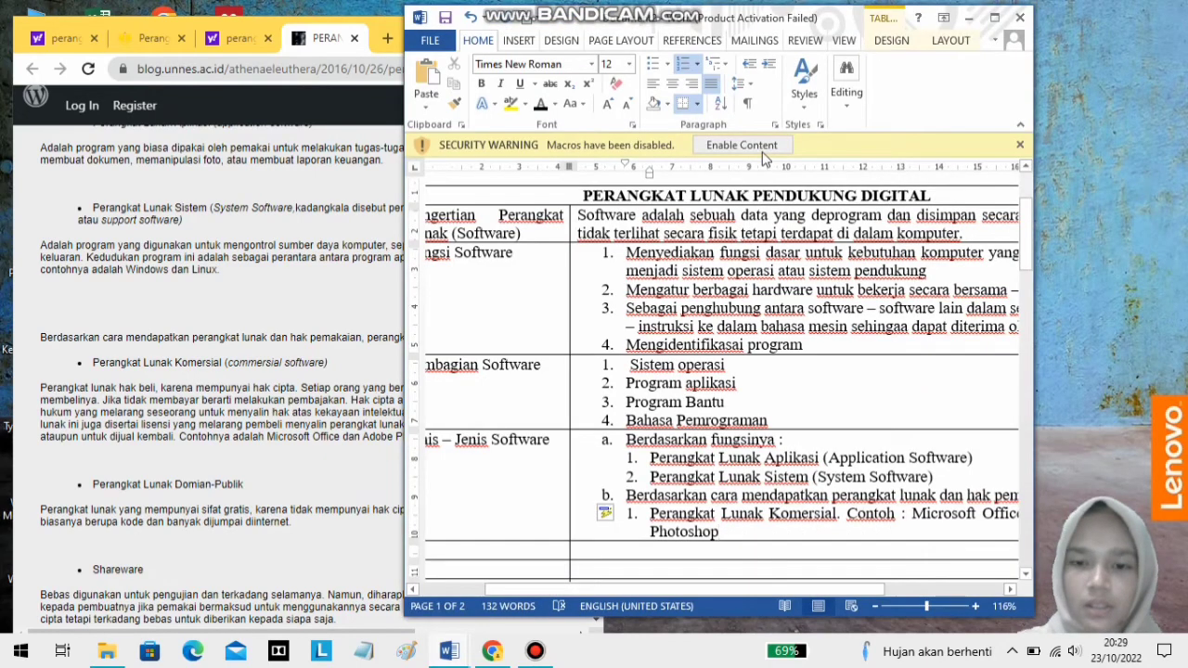
# Add "Perangkat Lunak Domain – Publik (sifatnya gratis)" as the second numbered item under item b.
pyautogui.press('Return')
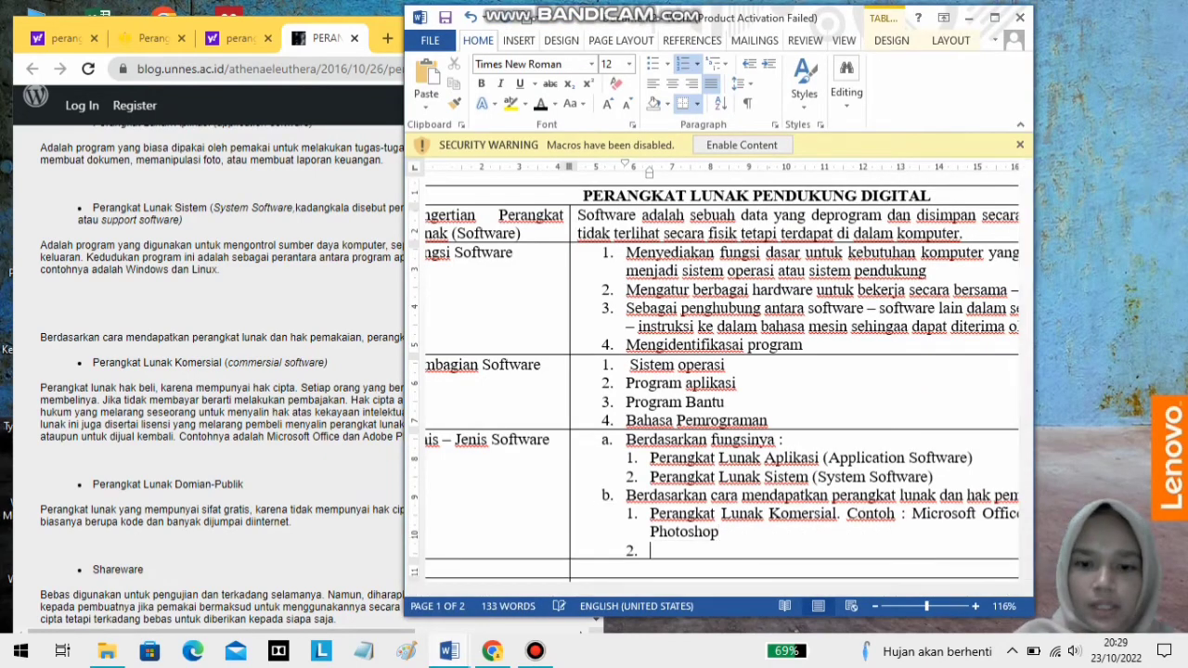
pyautogui.write('Perang')
pyautogui.write('kat Luna')
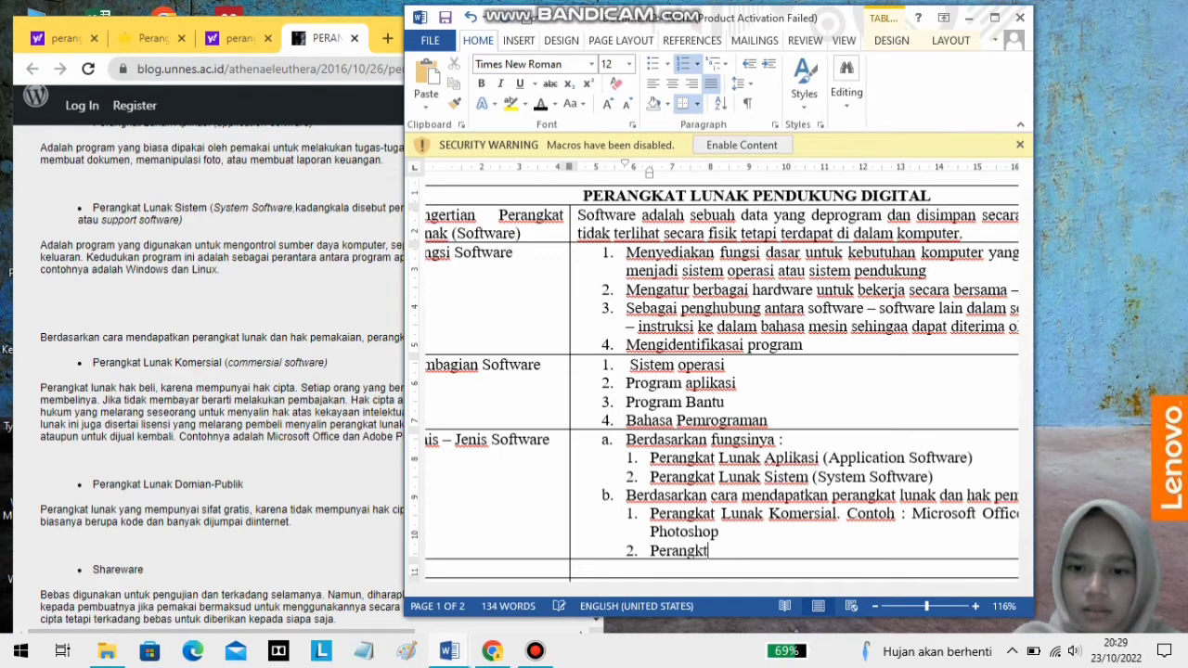
pyautogui.write('k ')
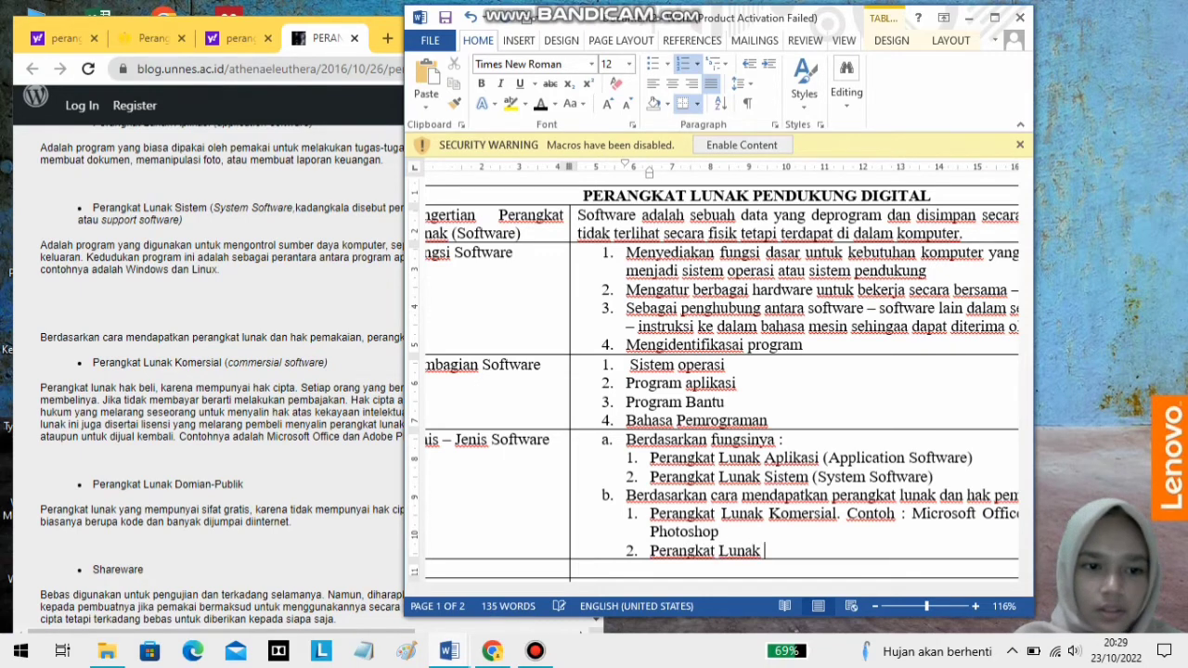
pyautogui.write('Domain - Publik (sifatnya gratis')
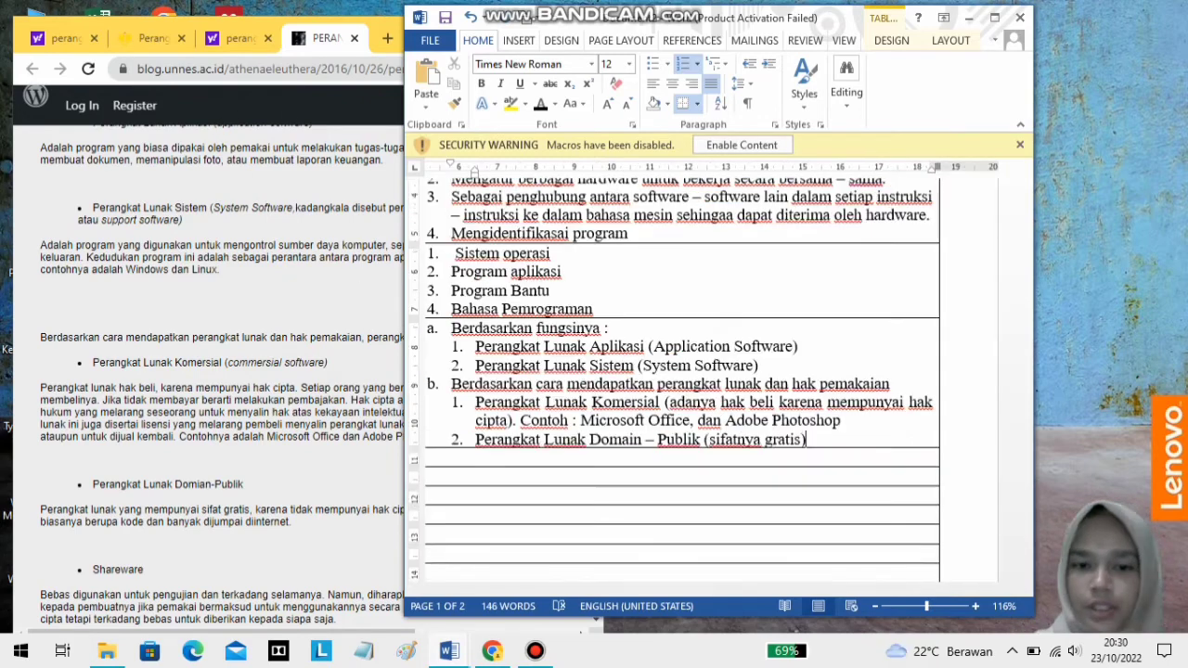
# Add "Sharware" as the third numbered item under item b, correcting the mistyped letters in the word.
pyautogui.press('Return')
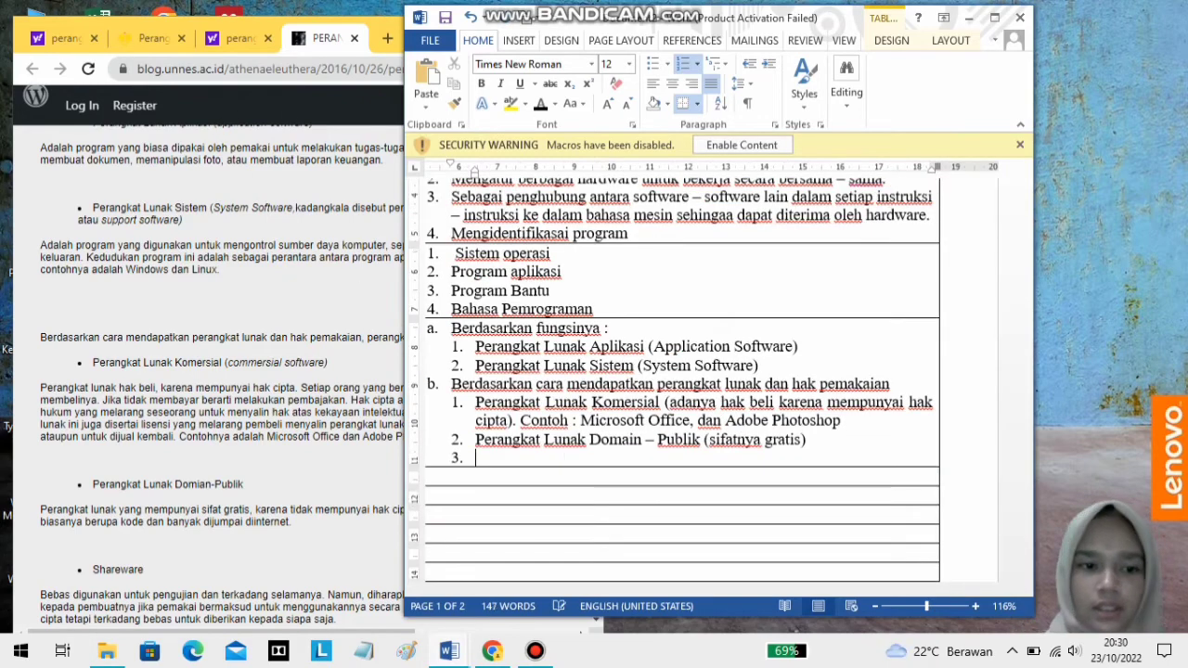
pyautogui.write('Sha')
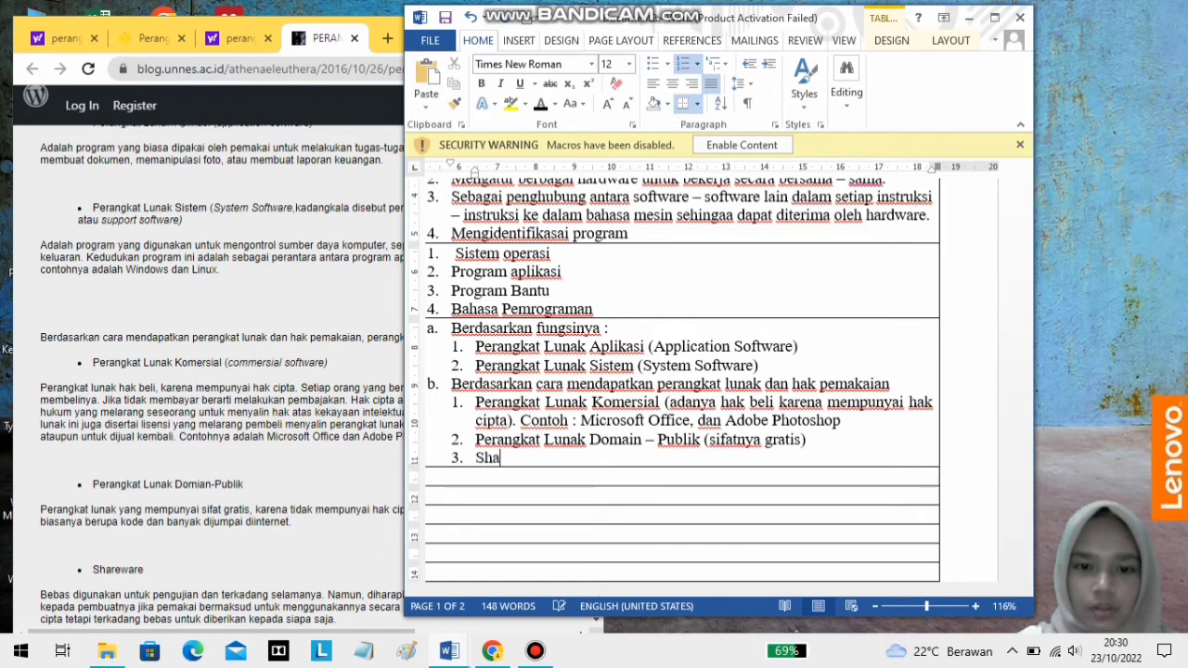
pyautogui.write('rwwarae')
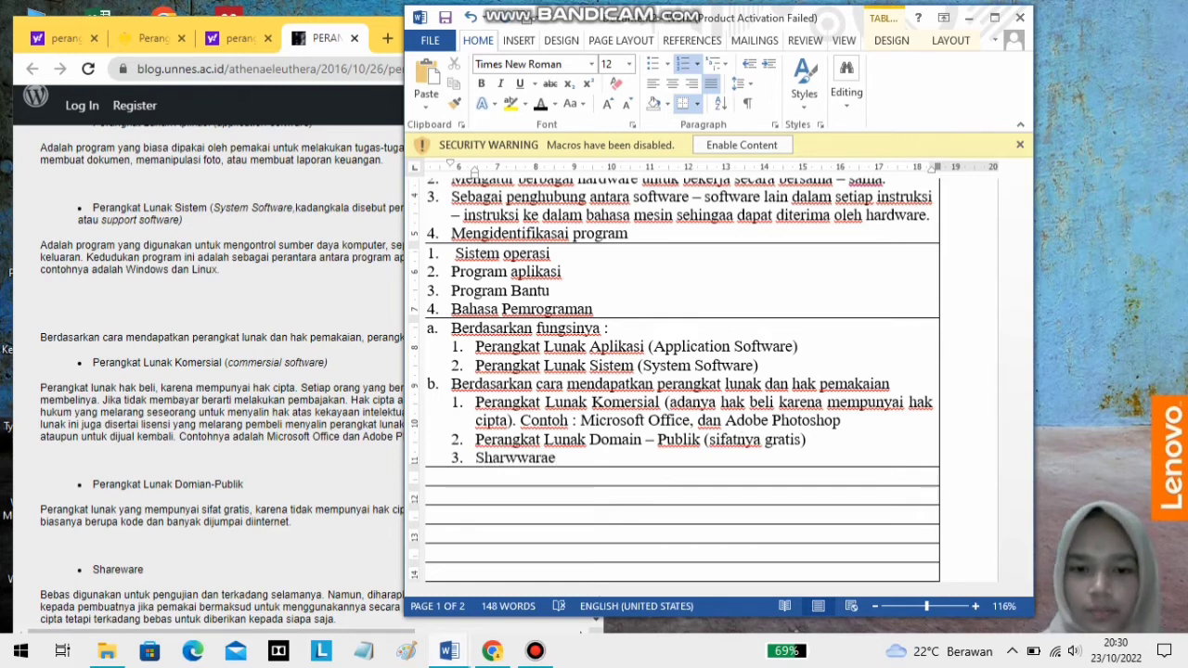
pyautogui.press('Left')
pyautogui.press('Left')
pyautogui.press('Left')
pyautogui.press('BackSpace')
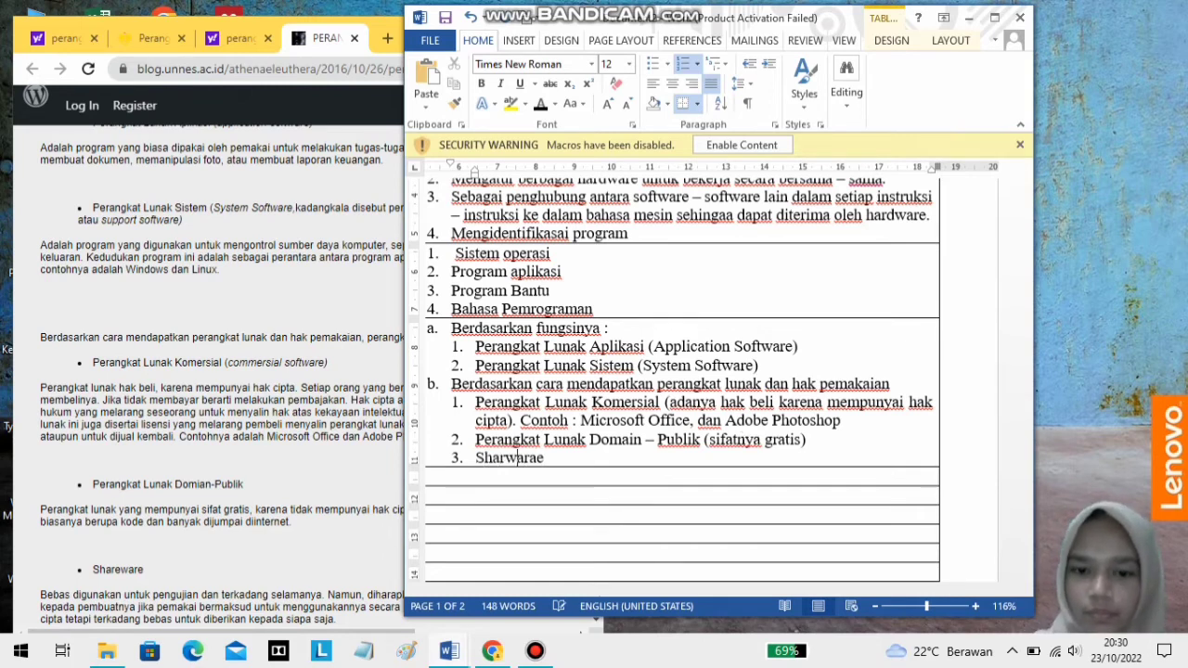
pyautogui.press('Right')
pyautogui.press('Right')
pyautogui.press('Delete')
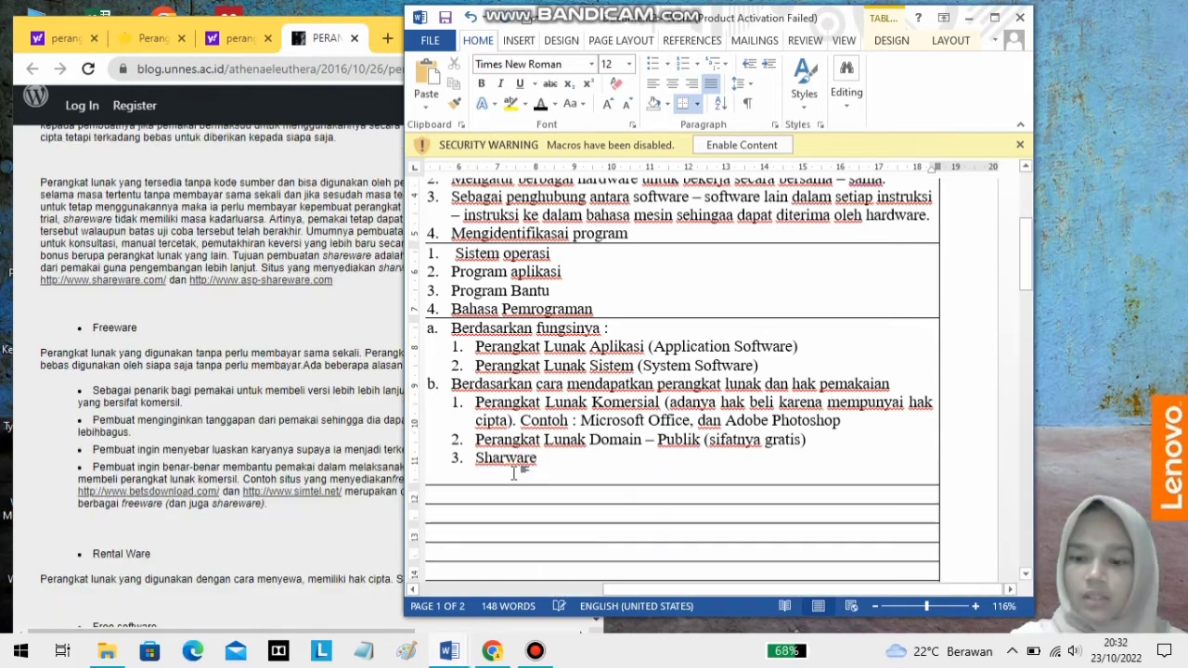
# Add "Freeware, memberikan fasilitas gratis bagi pengguna" and "Rental Ware, digunakan dengan cara menyewa" as numbered items four and five under item b.
pyautogui.press('Return')
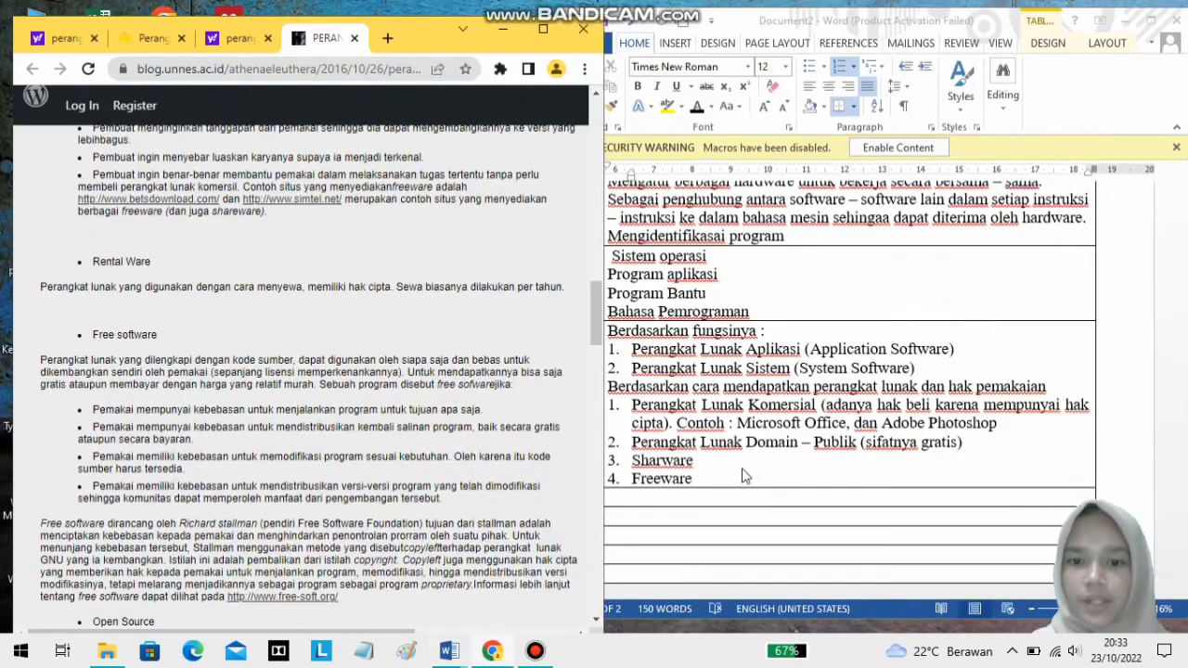
pyautogui.press('Return')
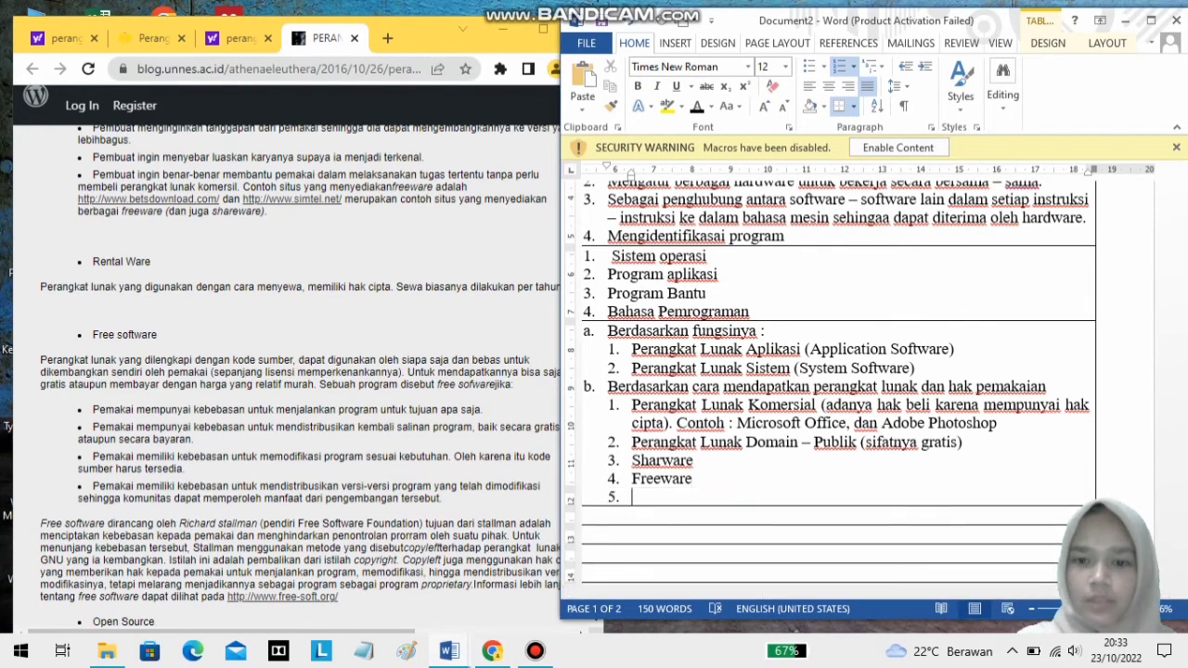
pyautogui.write('Rental ')
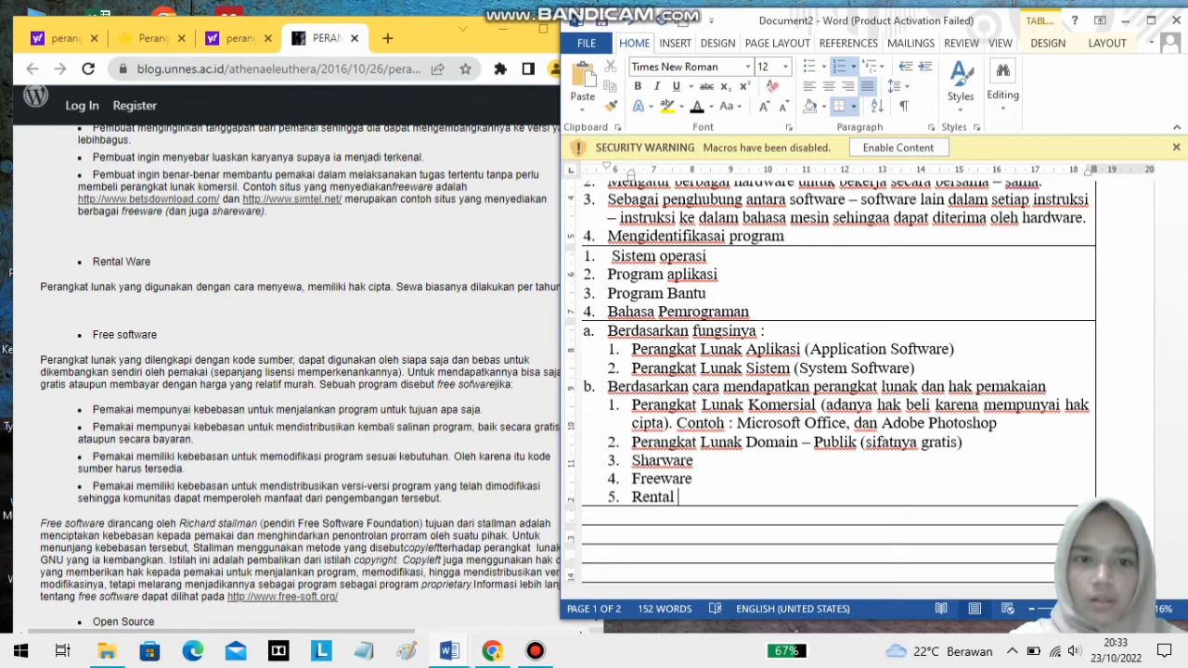
pyautogui.write('Ware, digunakan dengan cara menyewa')
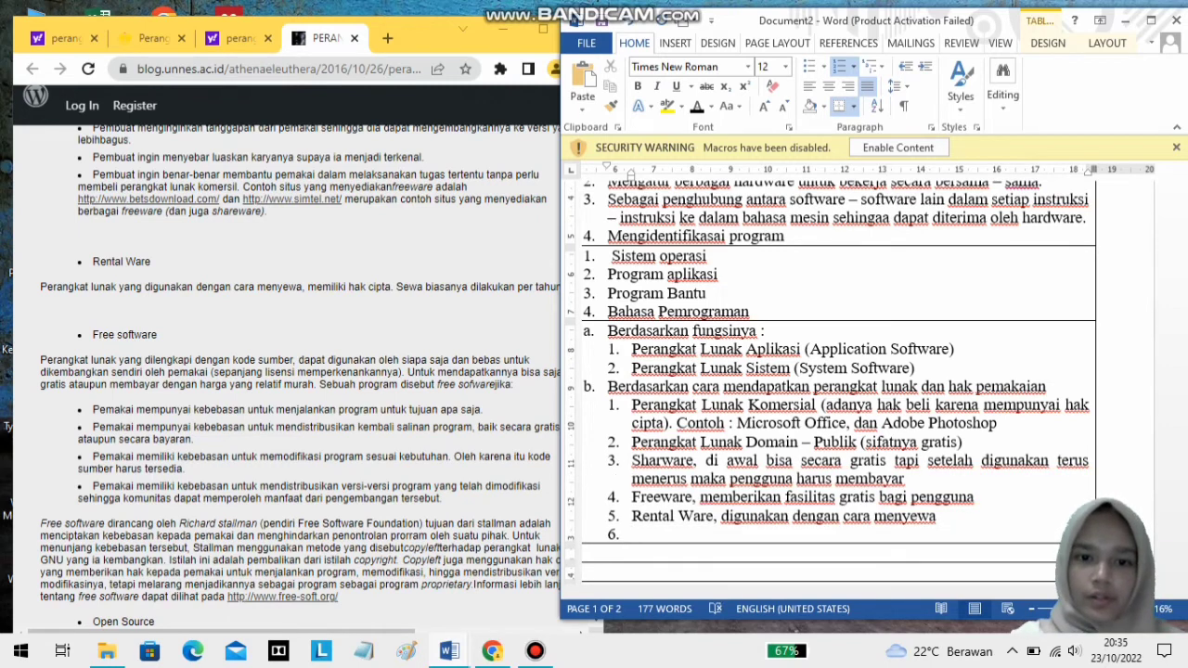
# Continue the numbered list under item b with "Free Software" and its short description, "Open Souce" and "Firmware", following the article.
pyautogui.write('Free S')
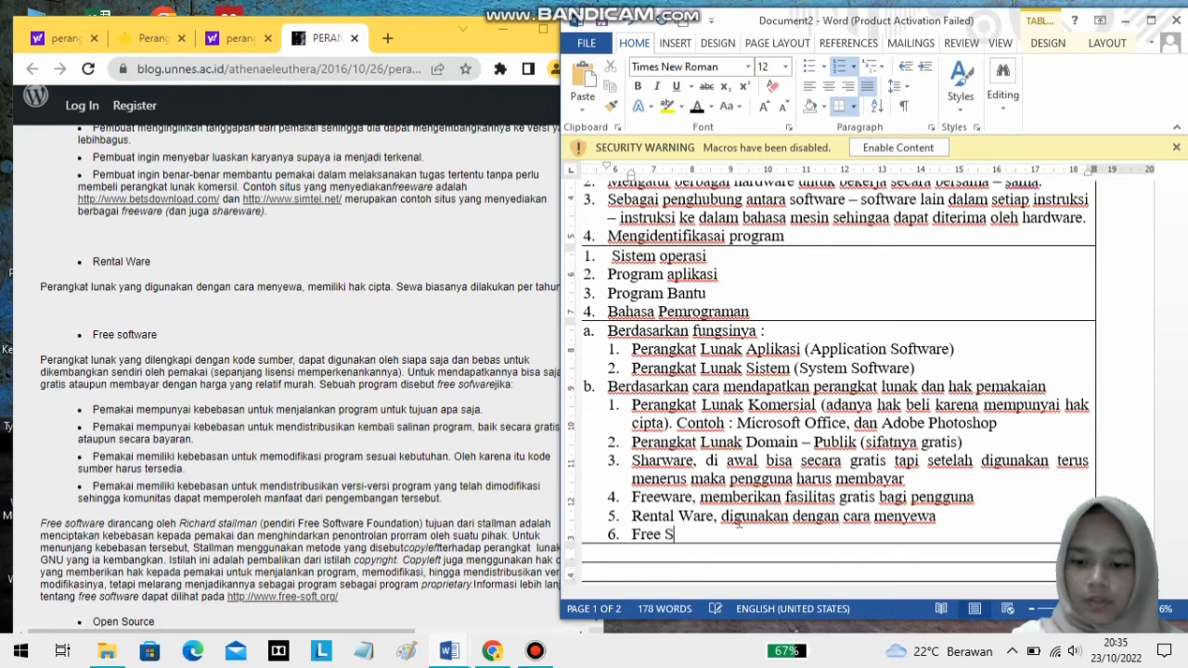
pyautogui.write('oftware')
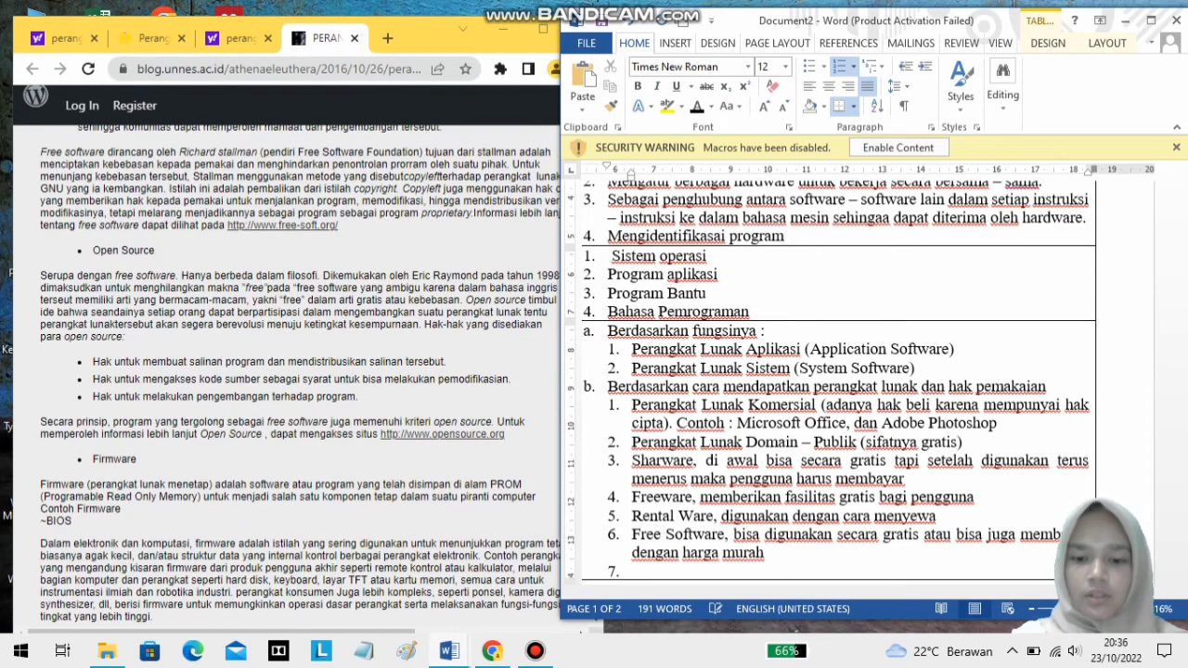
pyautogui.write('Ope')
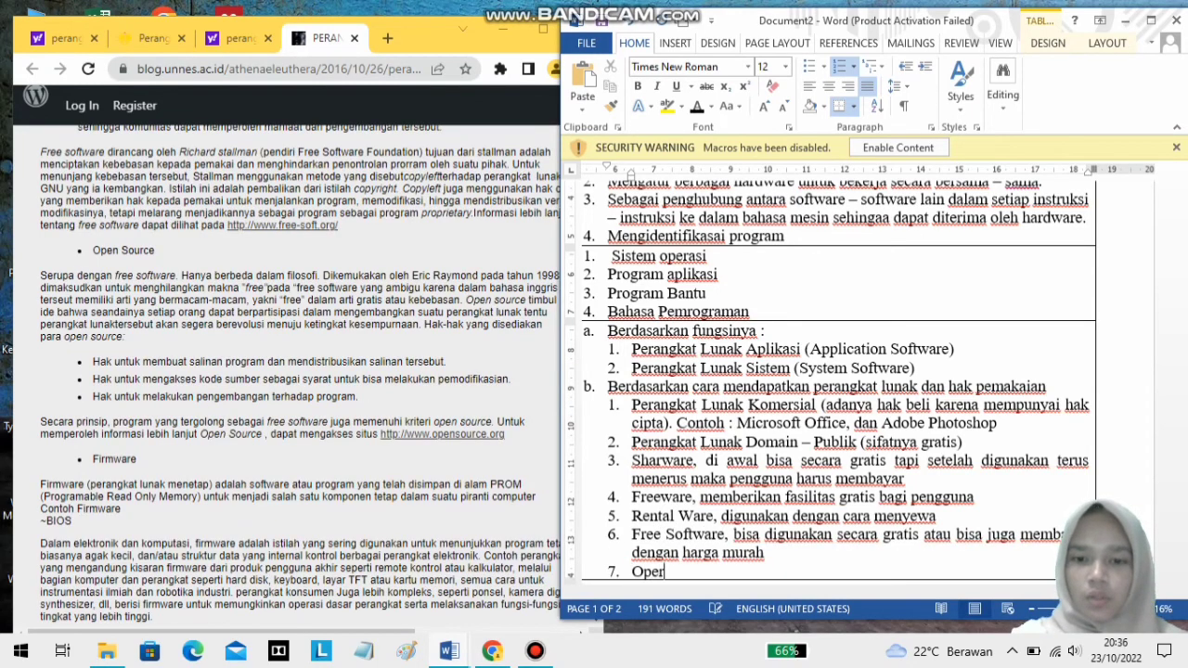
pyautogui.write('n Souce')
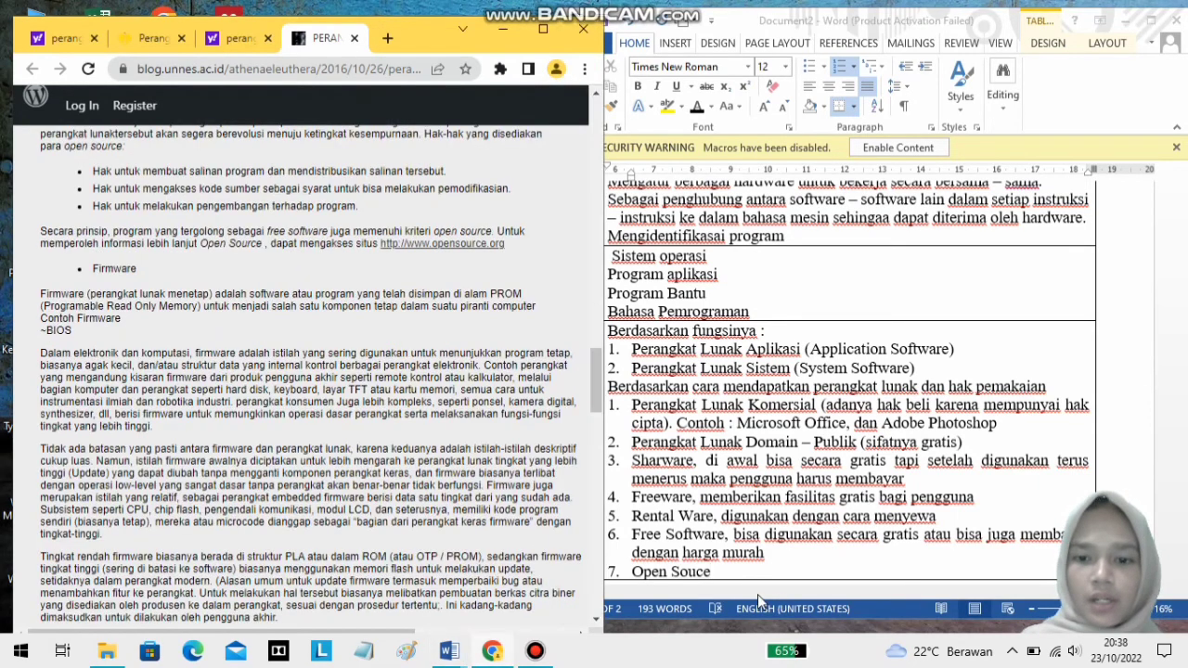
pyautogui.click(757, 594)
pyautogui.press('Return')
pyautogui.write('Firmwar')
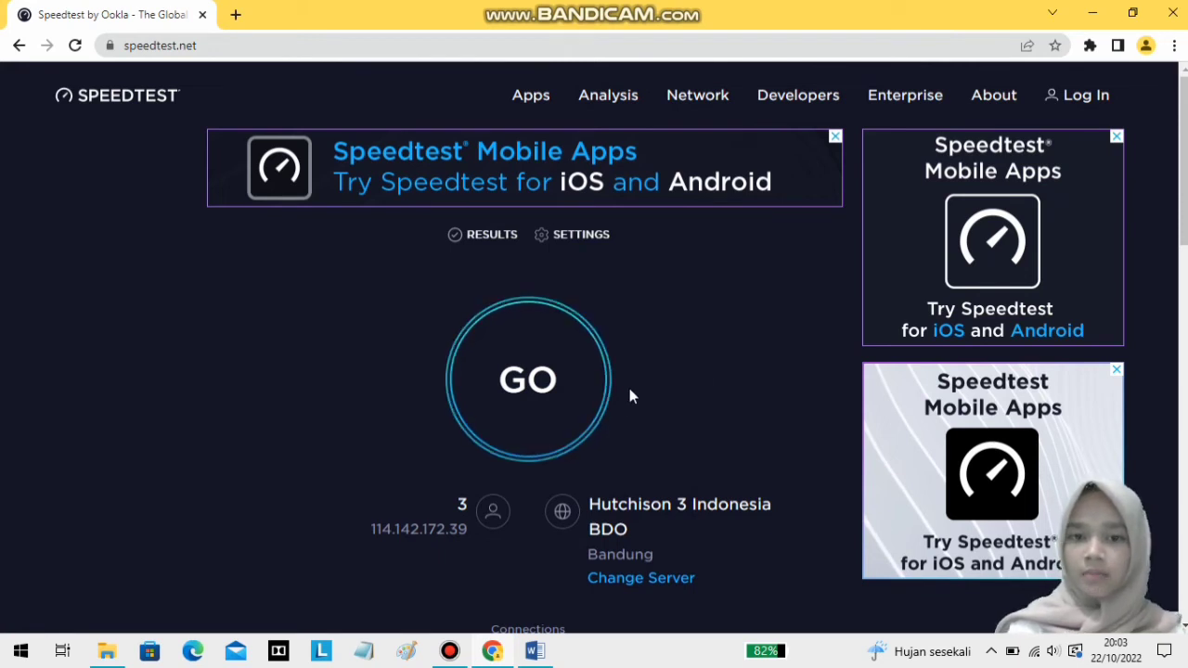
# Run an internet speed test on speedtest.net in the browser, check the download and upload speeds, and minimize the window.
pyautogui.click(537, 411)
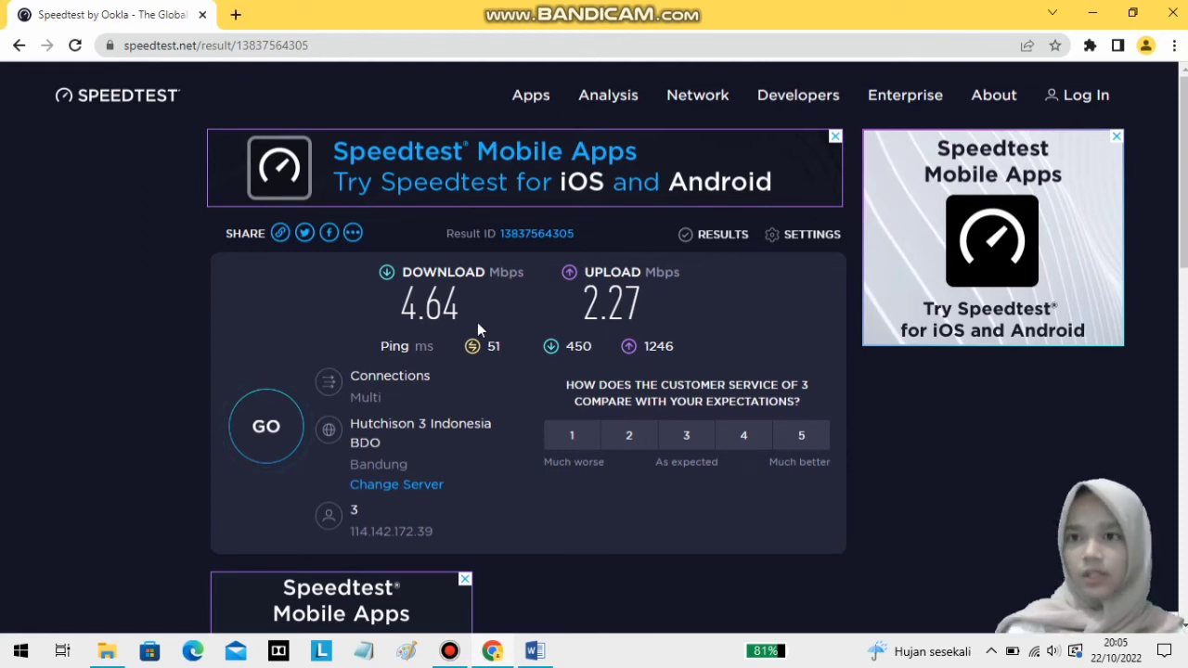
pyautogui.click(1094, 14)
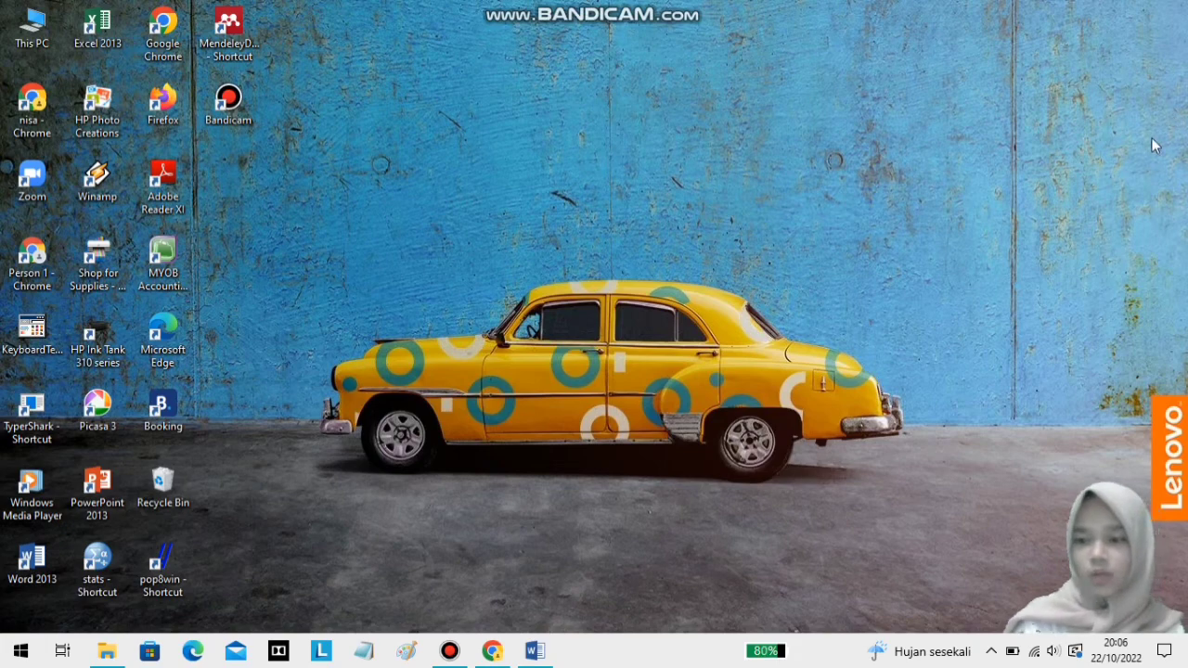
# Open the connected Wi-Fi network's properties in Windows Settings and view its protocol, security type, network band, link speed and adapter details.
pyautogui.click(1030, 654)
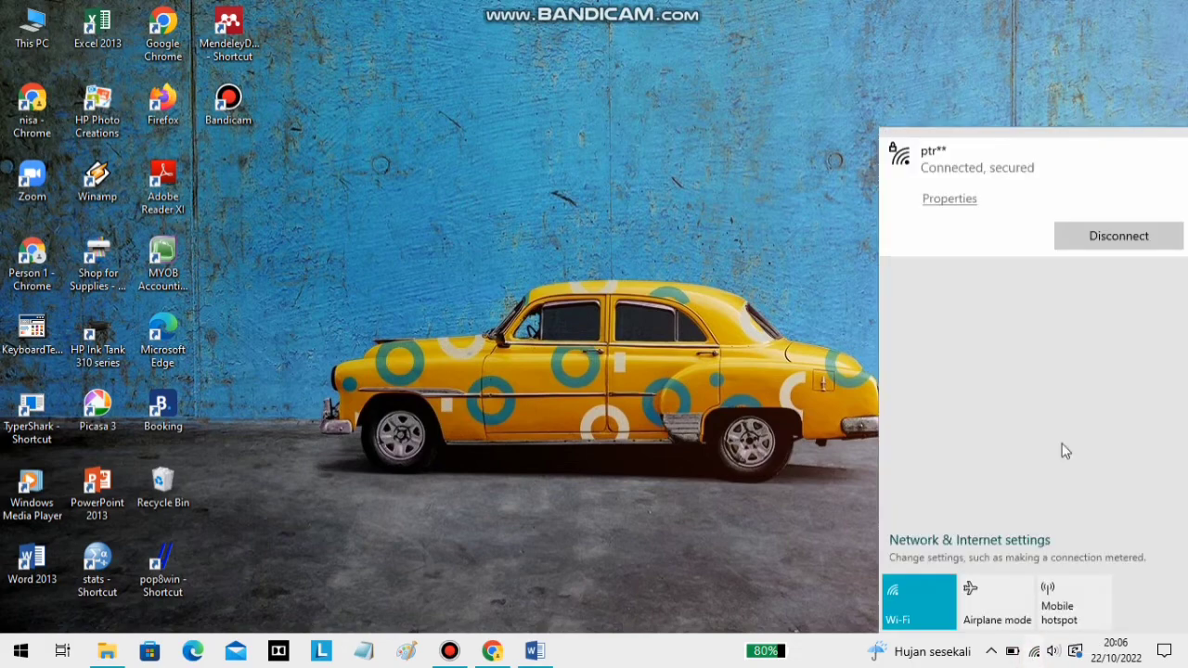
pyautogui.click(951, 200)
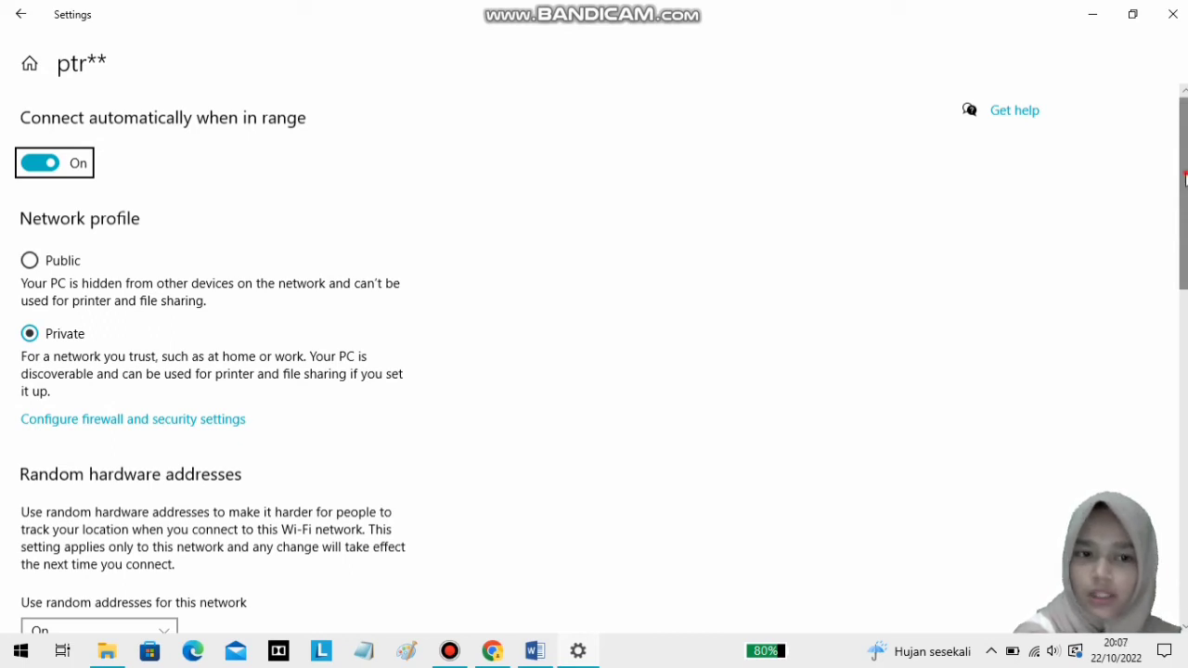
pyautogui.moveTo(1185, 179); pyautogui.dragTo(1184, 517)
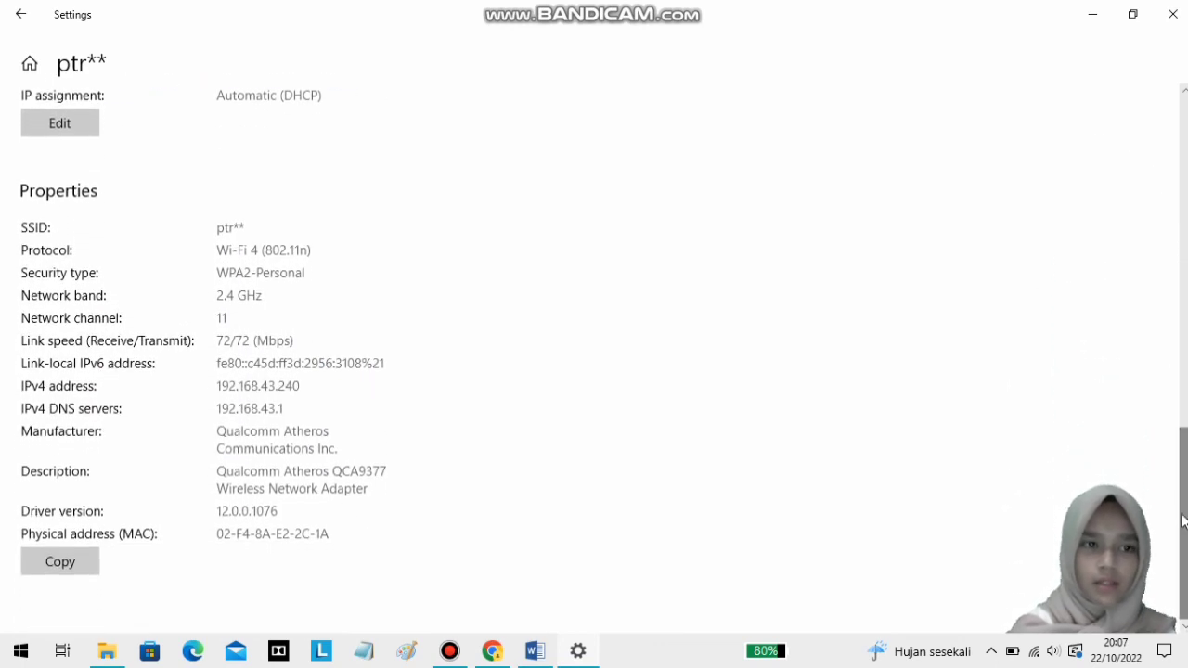